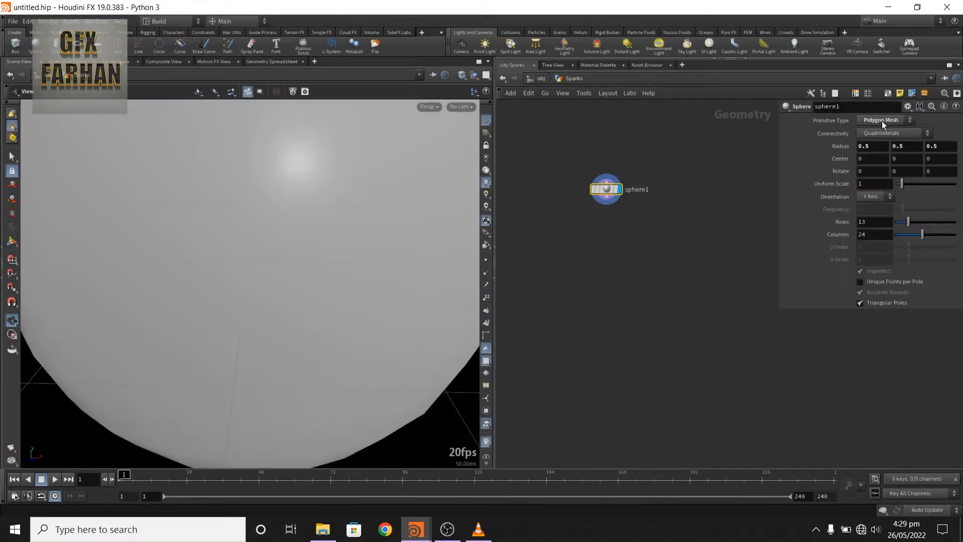
Set the sphere's primitive type to Polygon and its radius to 1 on all three axes.
left_click(882, 121)
left_click(878, 114)
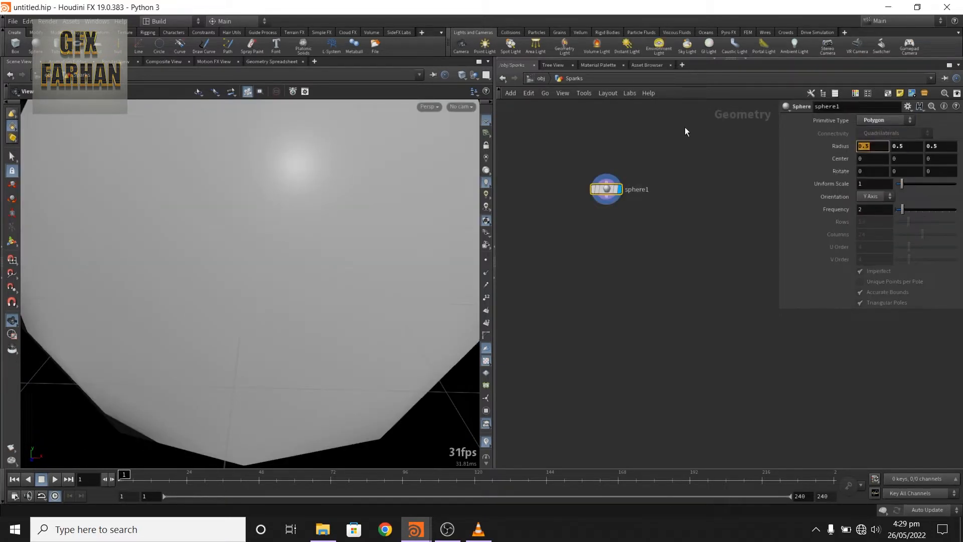
double_click(873, 146)
type("1")
double_click(905, 146)
type("1")
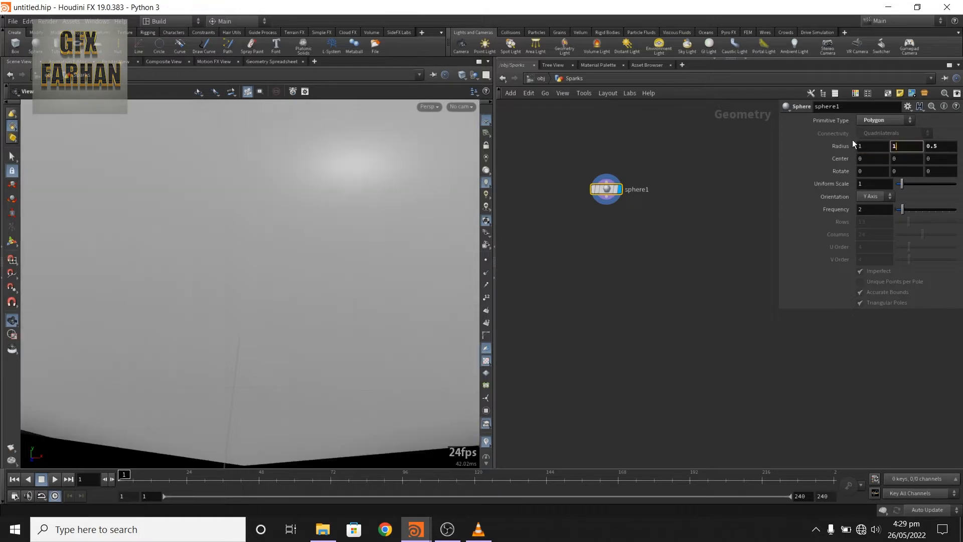
double_click(932, 146)
type("1")
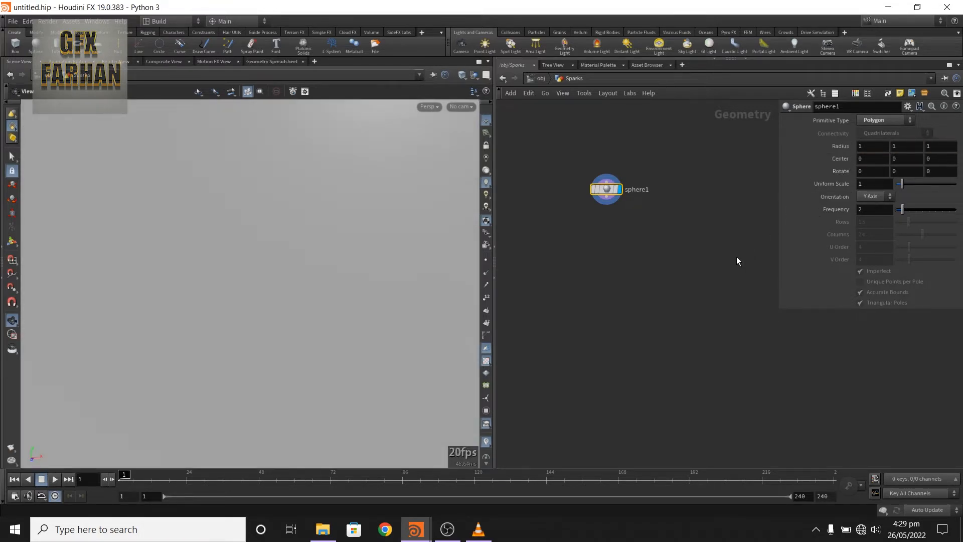
Set the sphere's uniform scale to 0.5.
double_click(891, 183)
type("0.5")
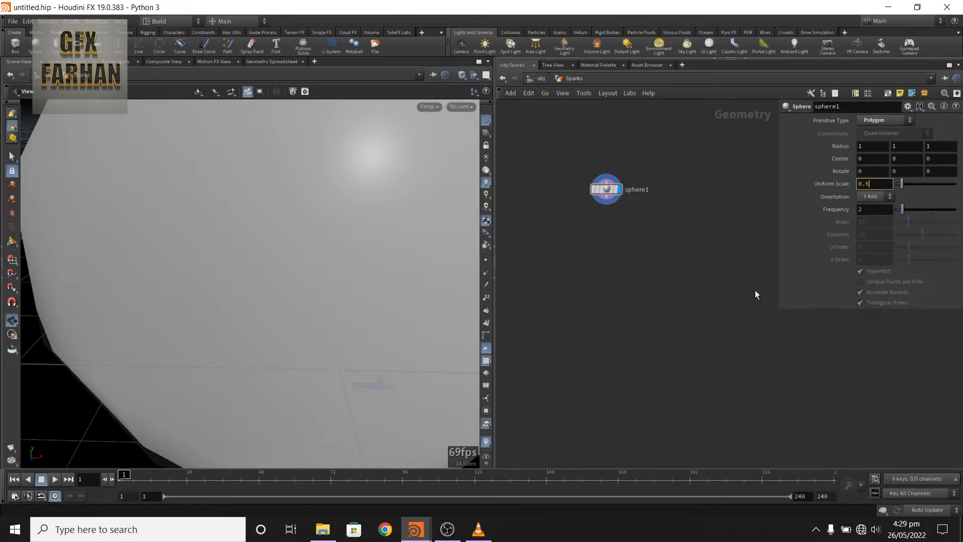
key("Return")
Add a Mountain node after the sphere and set its amplitude to 0.65 and element size to 1.17.
key("Tab")
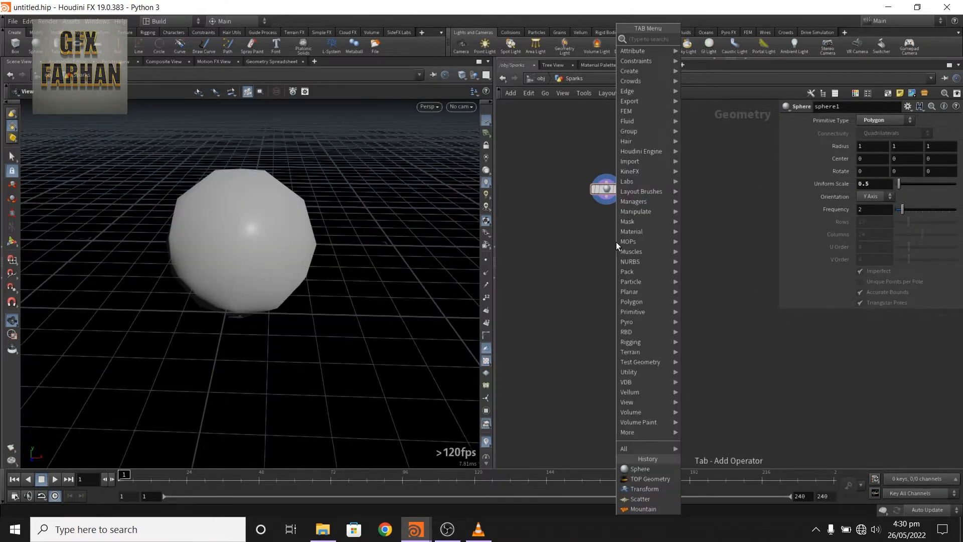
type("sc")
key("Return")
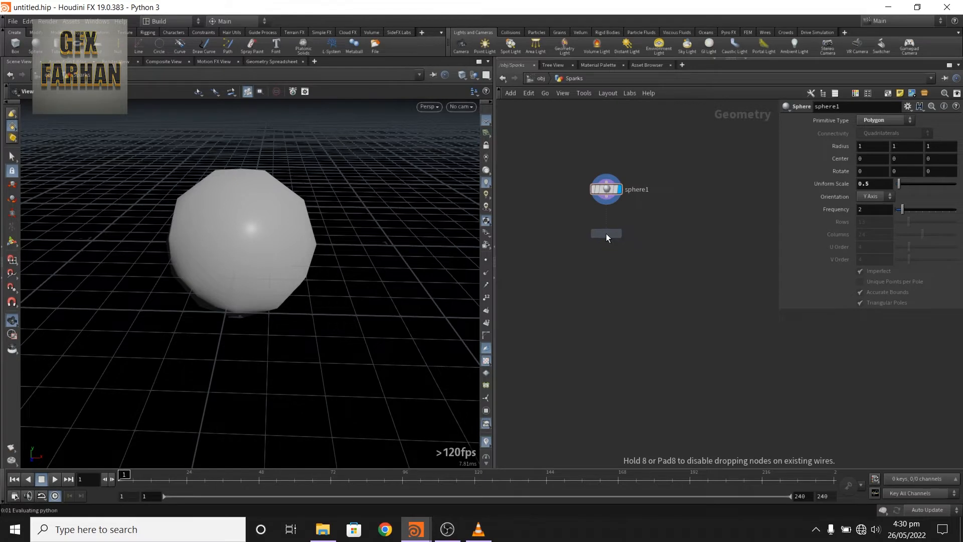
left_click(606, 234)
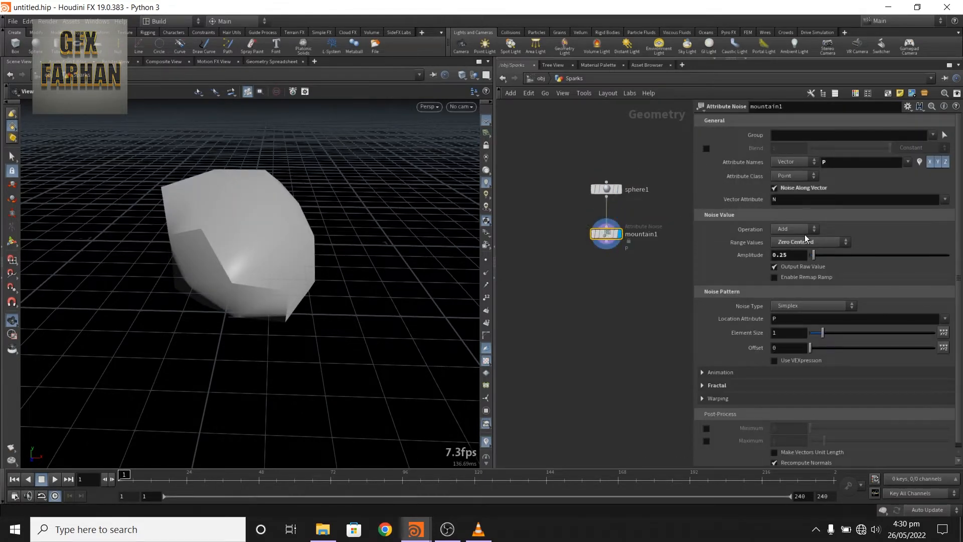
left_click_drag(815, 252, 819, 254)
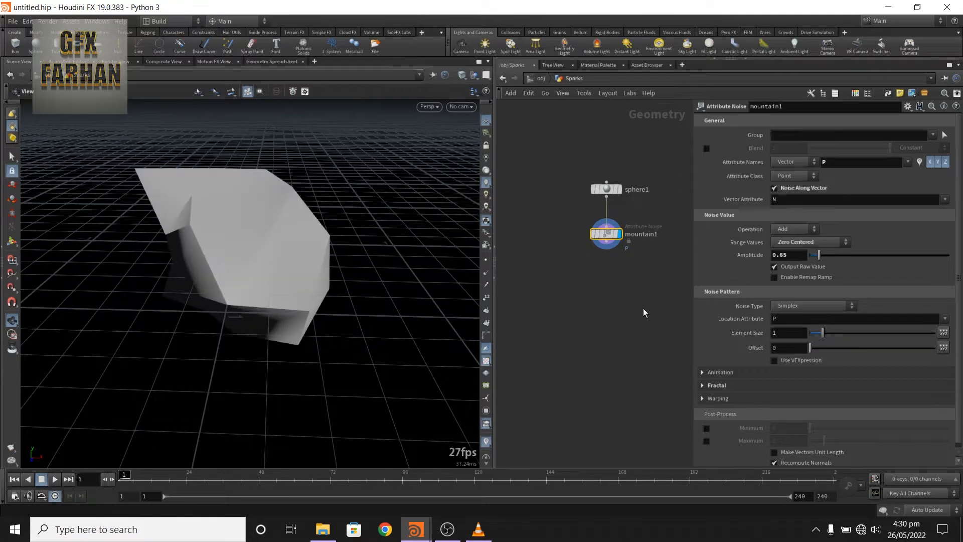
left_click_drag(823, 333, 826, 336)
left_click_drag(281, 241, 301, 271)
Add a Transform node after the Mountain node and flatten the shape by setting its Y scale to 0.
key("Tab")
type("tranf")
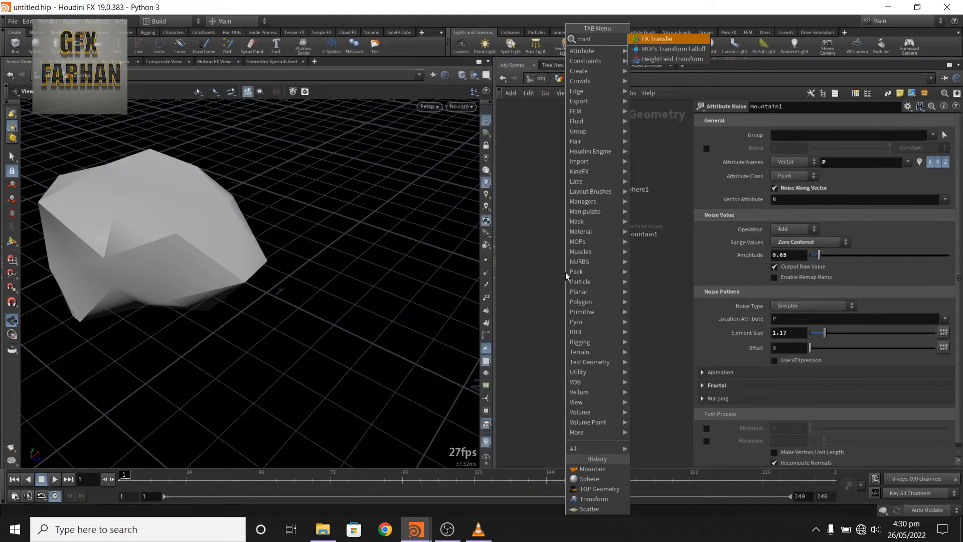
key("Return")
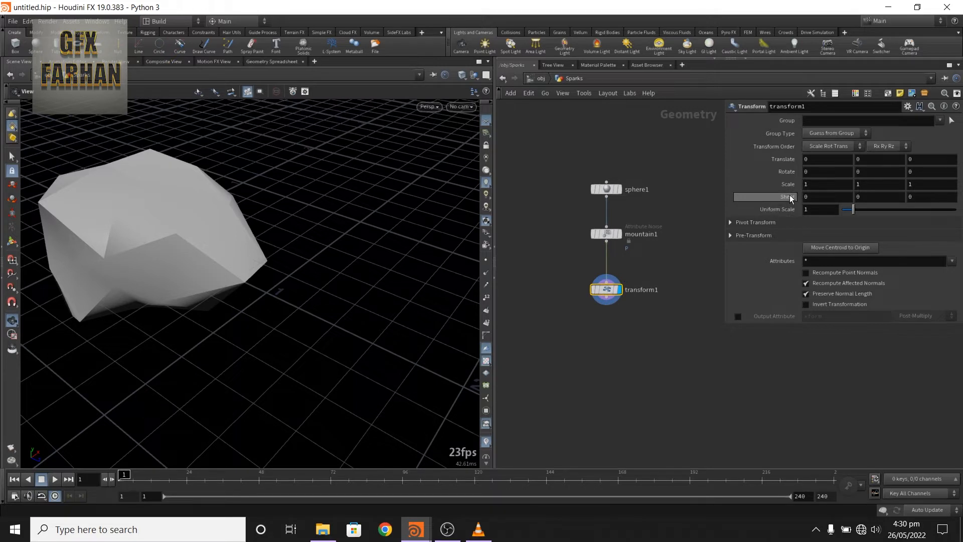
left_click_drag(869, 185, 795, 184)
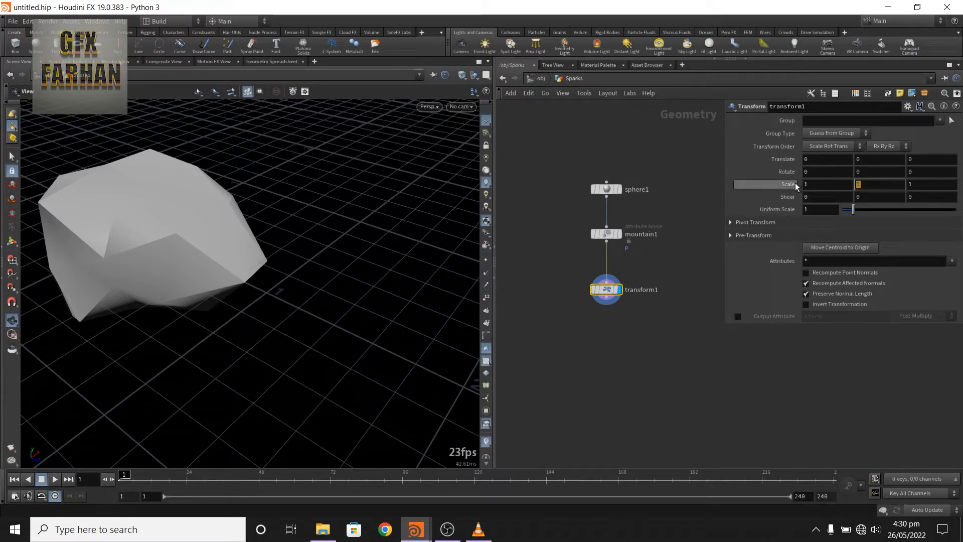
type("0")
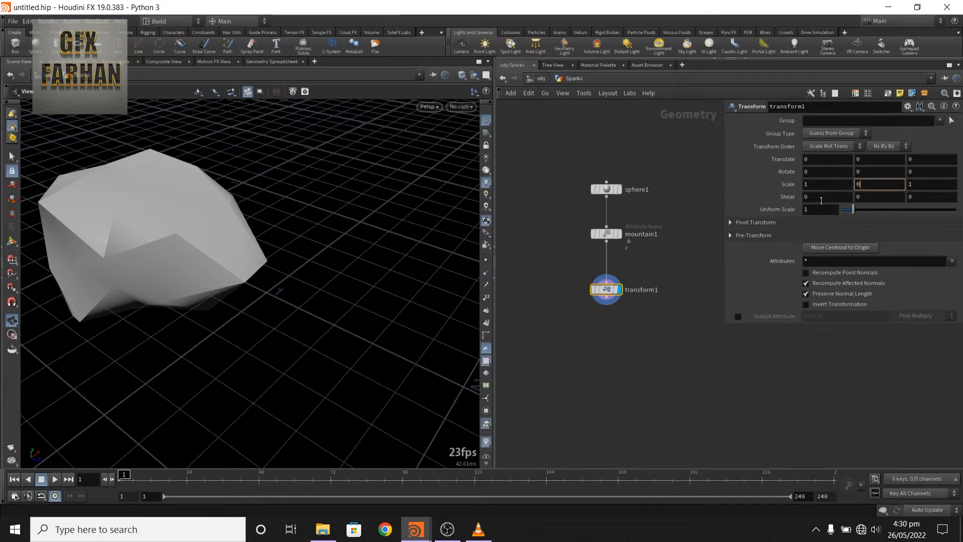
left_click(821, 187)
middle_click_drag(279, 249, 340, 221, "alt")
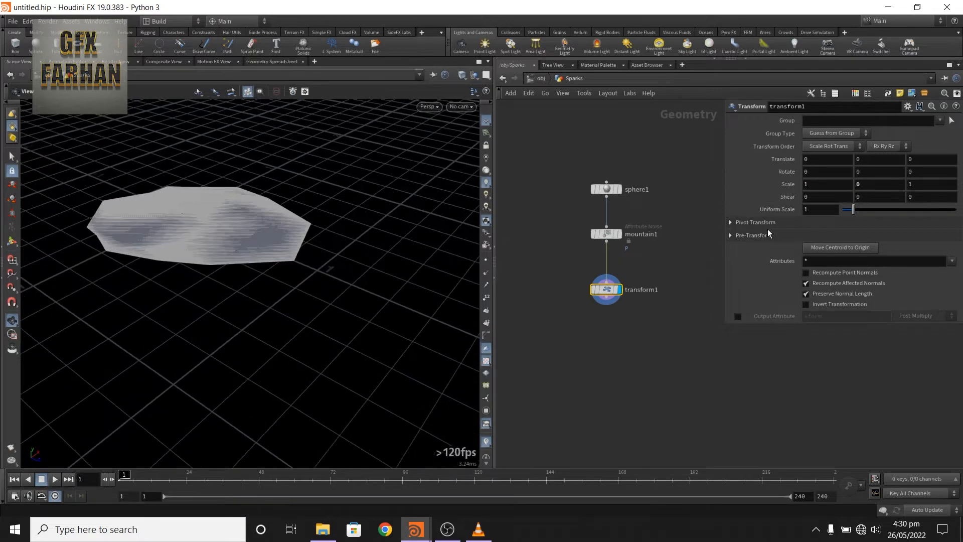
Set the Transform node's uniform scale to 0.5.
left_click_drag(813, 209, 687, 256)
type("0.5")
key("Return")
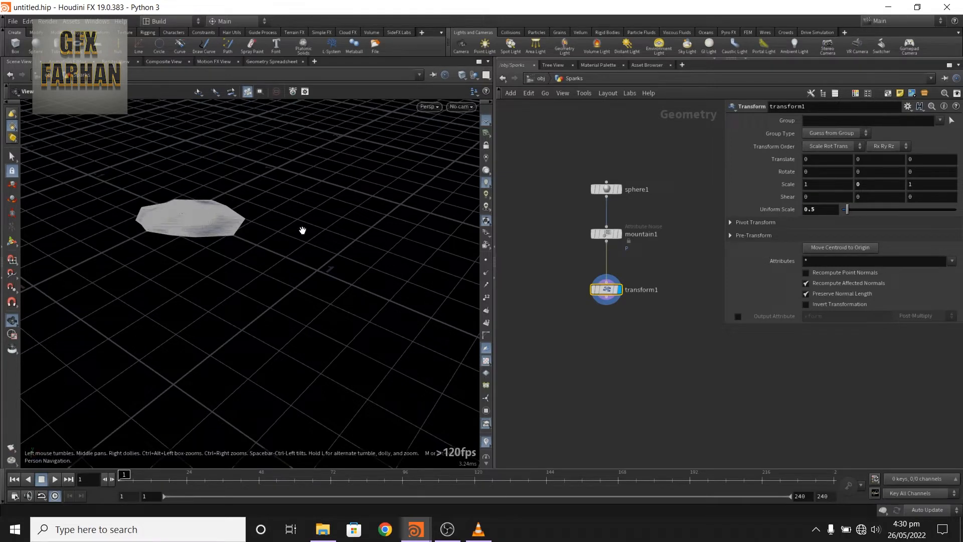
middle_click_drag(221, 264, 249, 277, "alt")
Add a Scatter node after the Transform node, with a force total count of 300 and relax iterations turned off.
key("Tab")
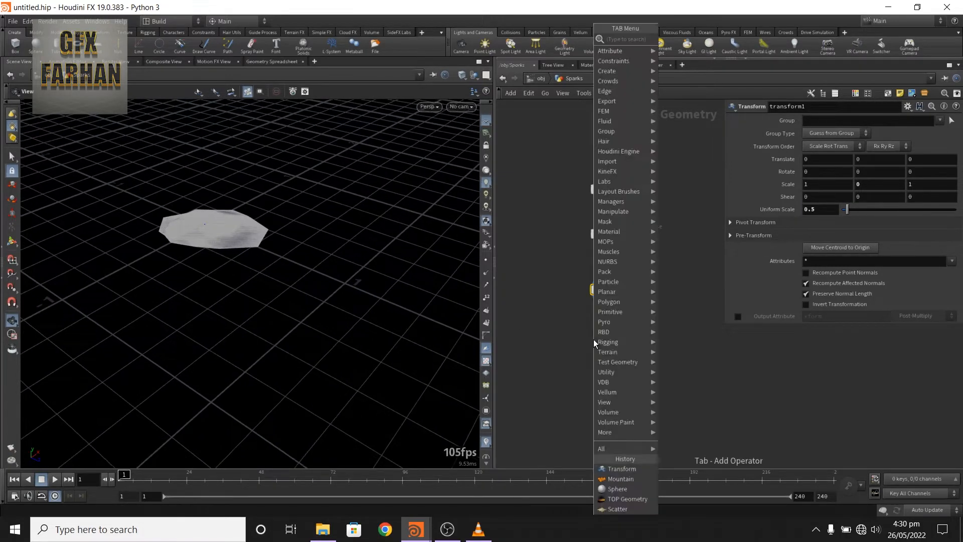
type("s")
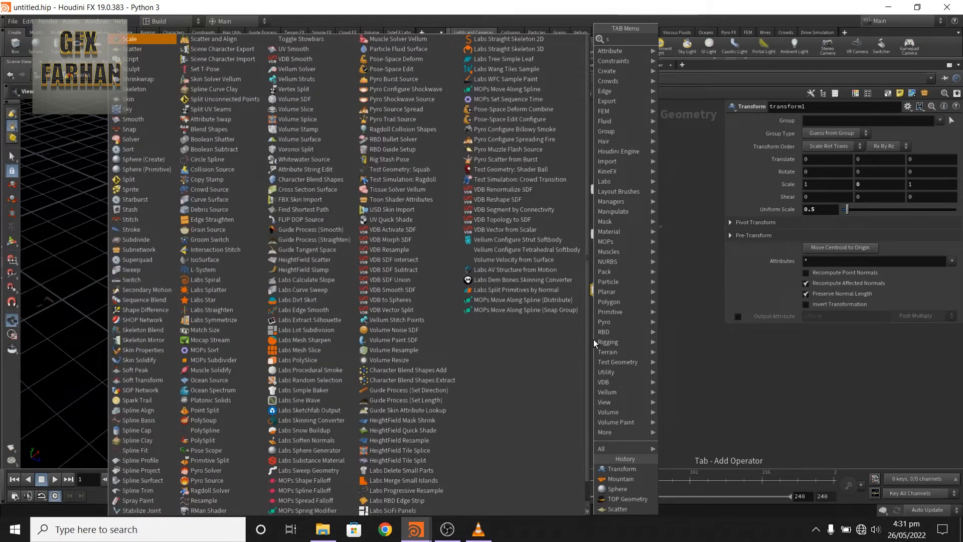
type("catter")
key("Return")
left_click(594, 340)
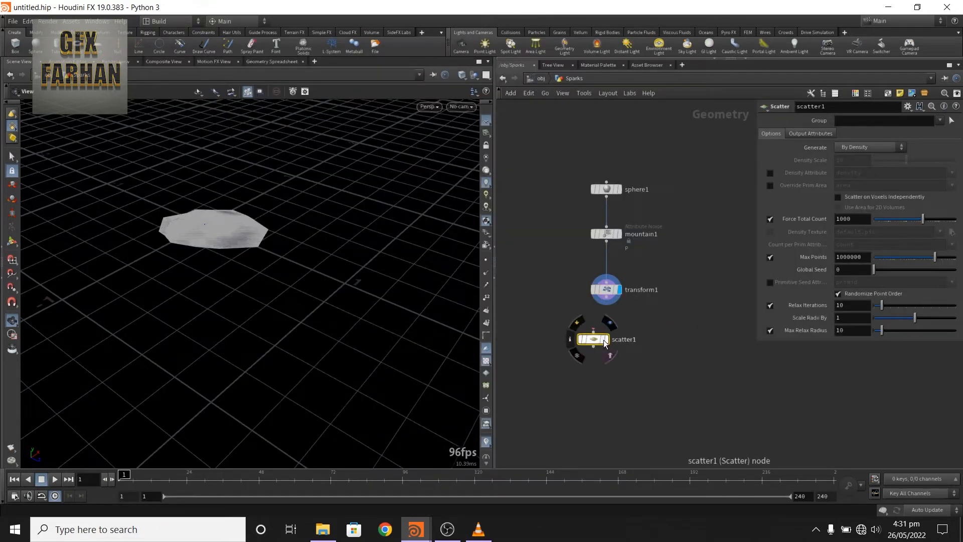
left_click_drag(601, 344, 609, 344)
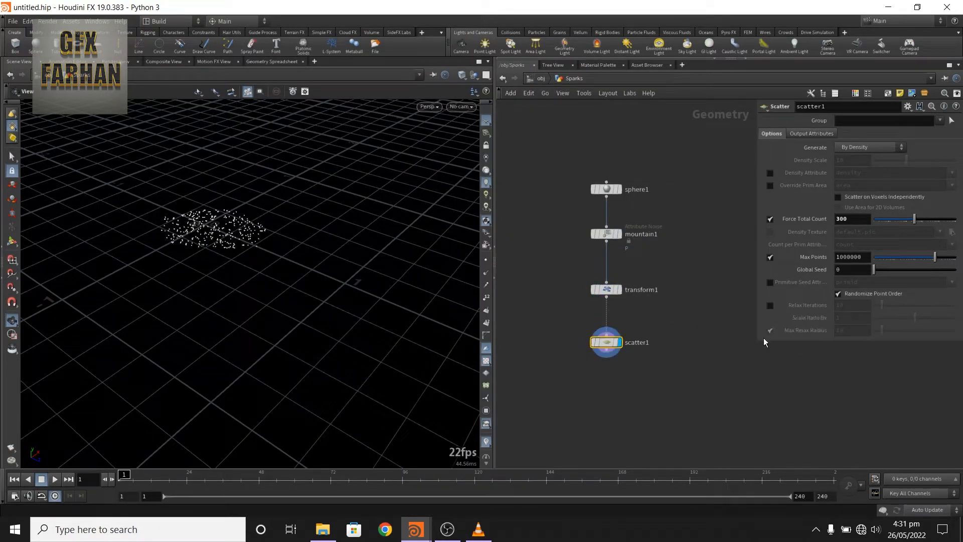
Add a second Transform node after the Scatter node, with a uniform scale of 0.5 and a Y scale of 2.
key("Tab")
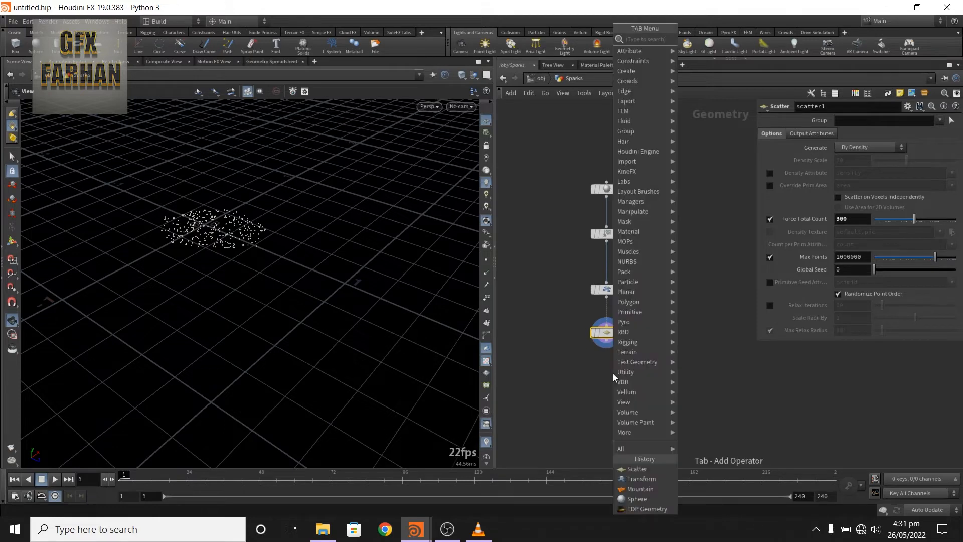
type("trans")
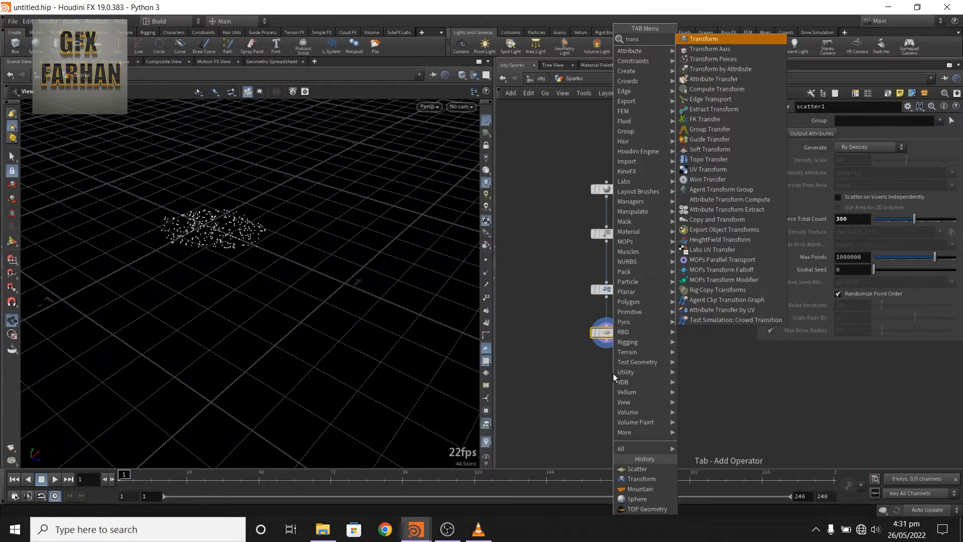
key("Return")
type("0.5")
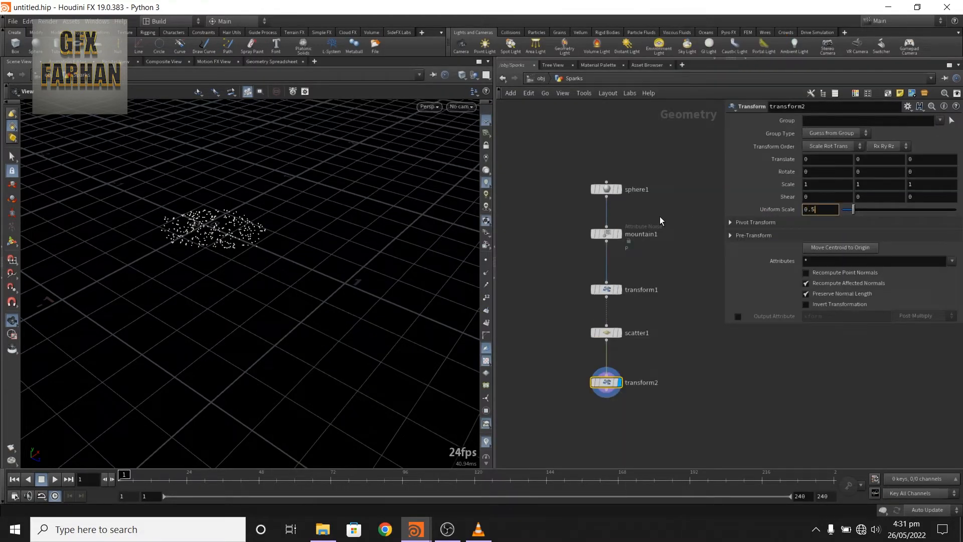
key("Return")
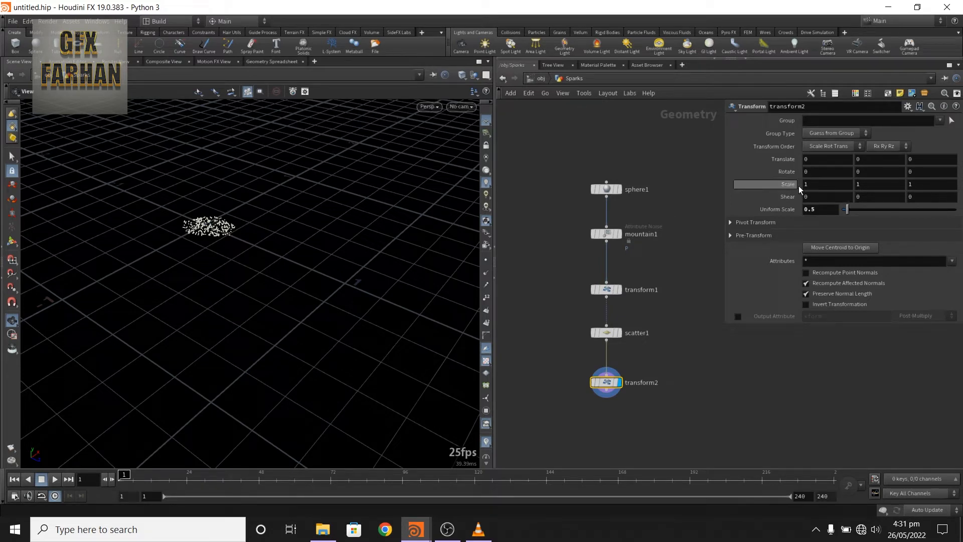
scroll(855, 186, "up", 1)
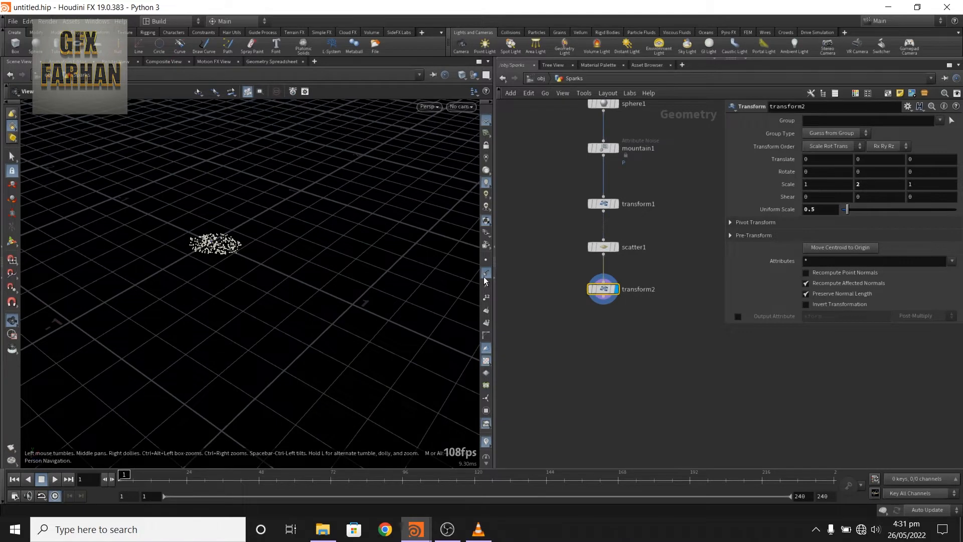
Add a Point VOP node after the second Transform node and enter its network.
left_click(612, 324)
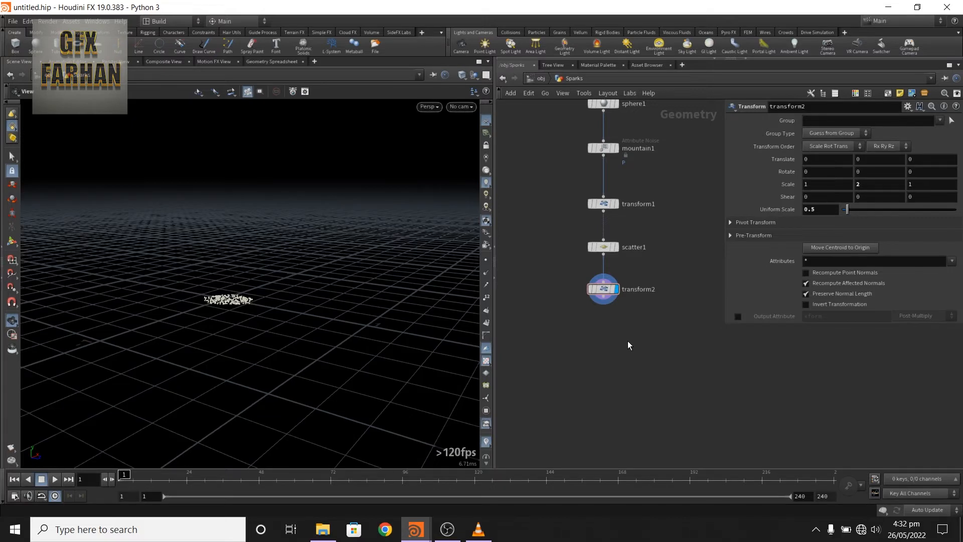
key("Tab")
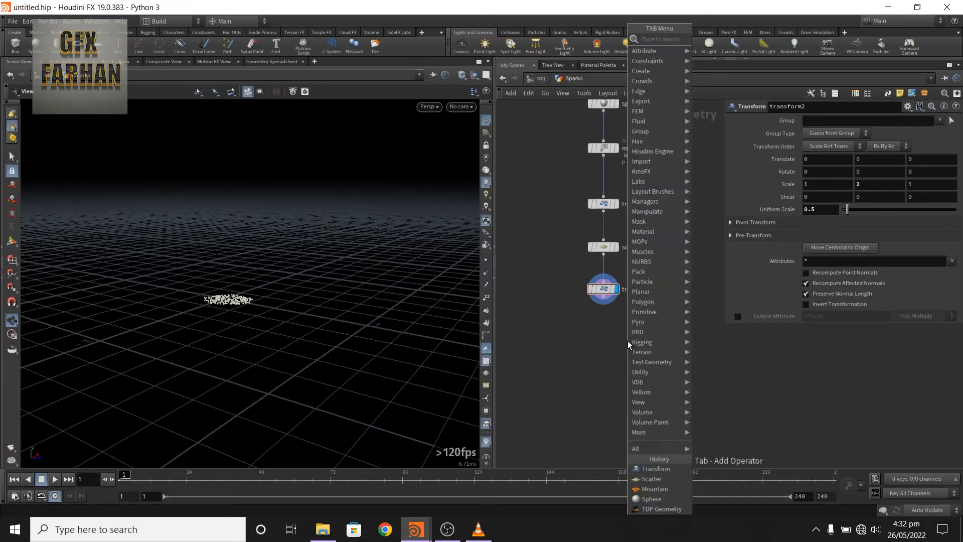
type("point v")
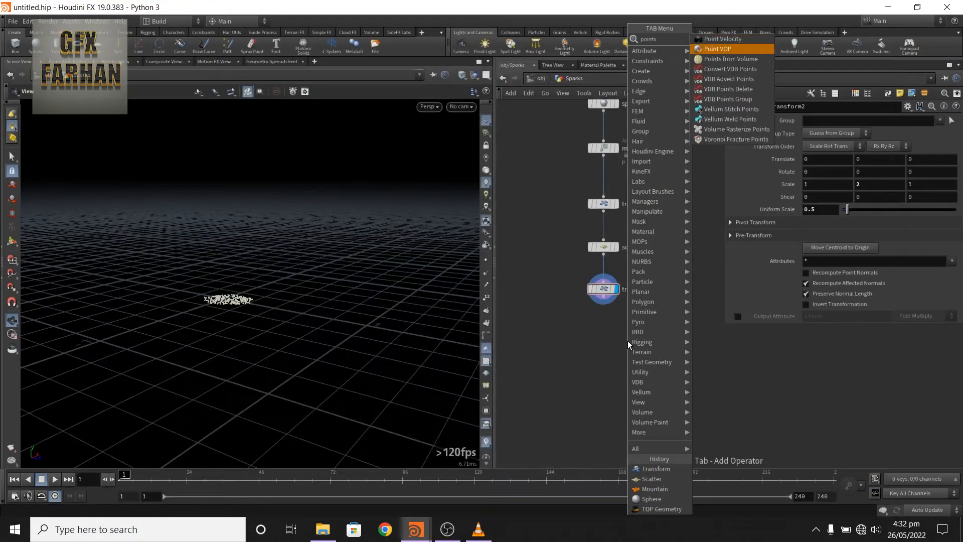
key("Return")
left_click(612, 341)
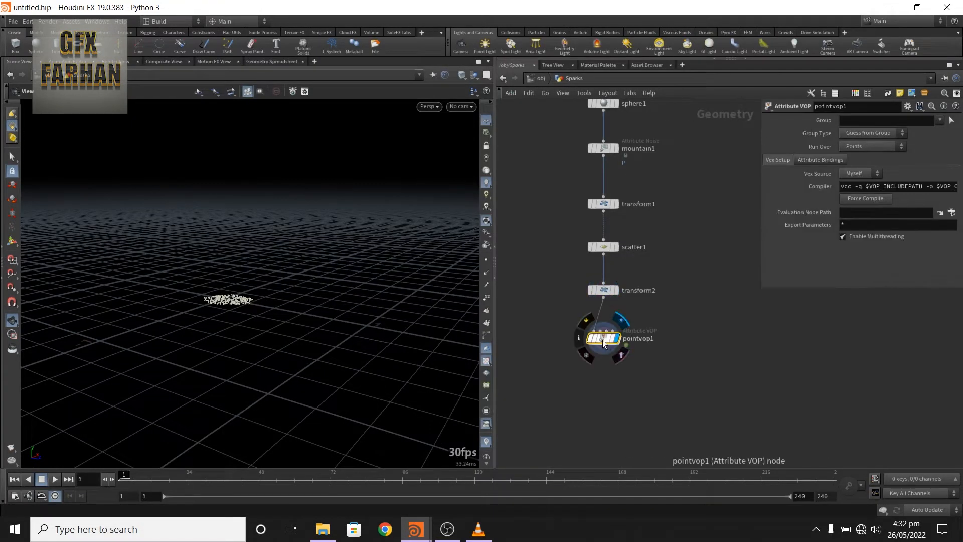
double_click(603, 339)
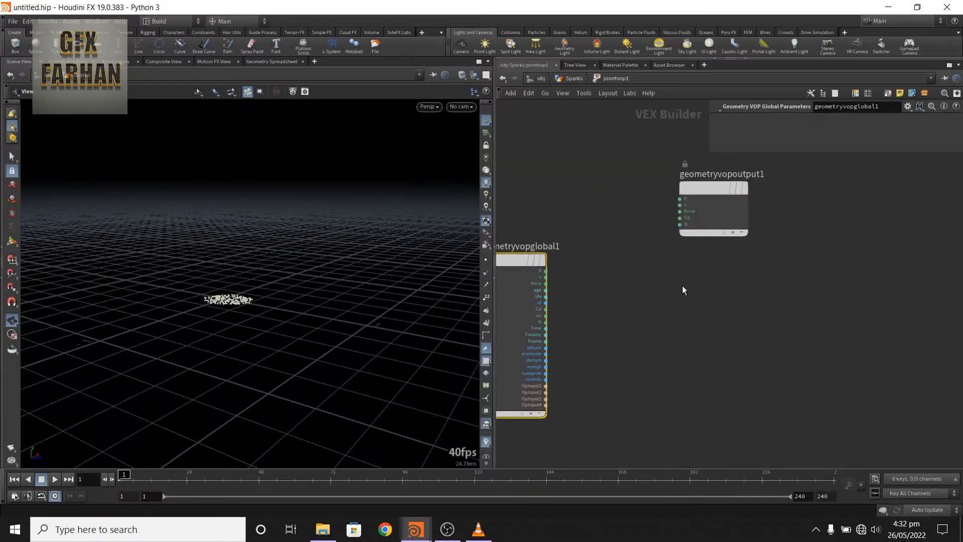
Move the geometry output node farther from the global parameters node and place a Turbulent Noise node between them.
left_click_drag(694, 208, 829, 239)
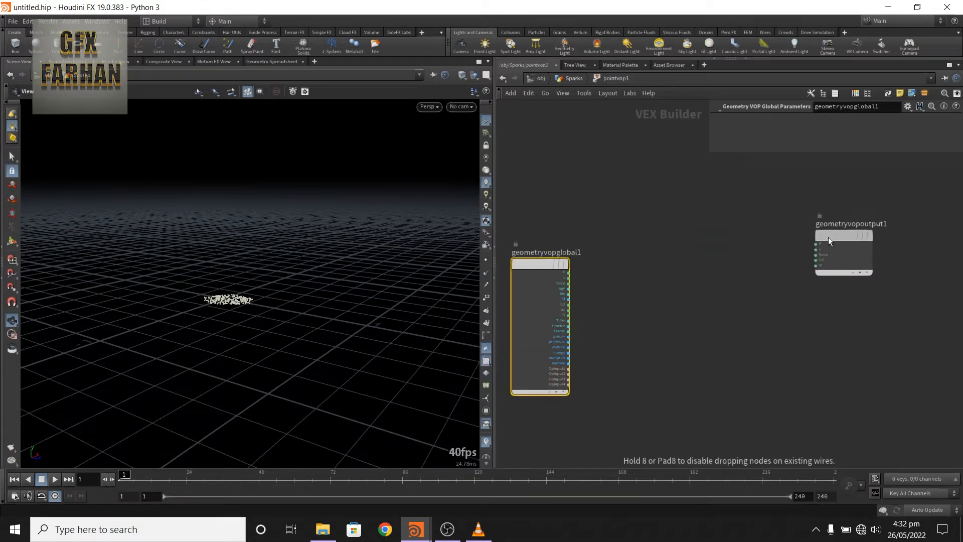
key("Tab")
key("Escape")
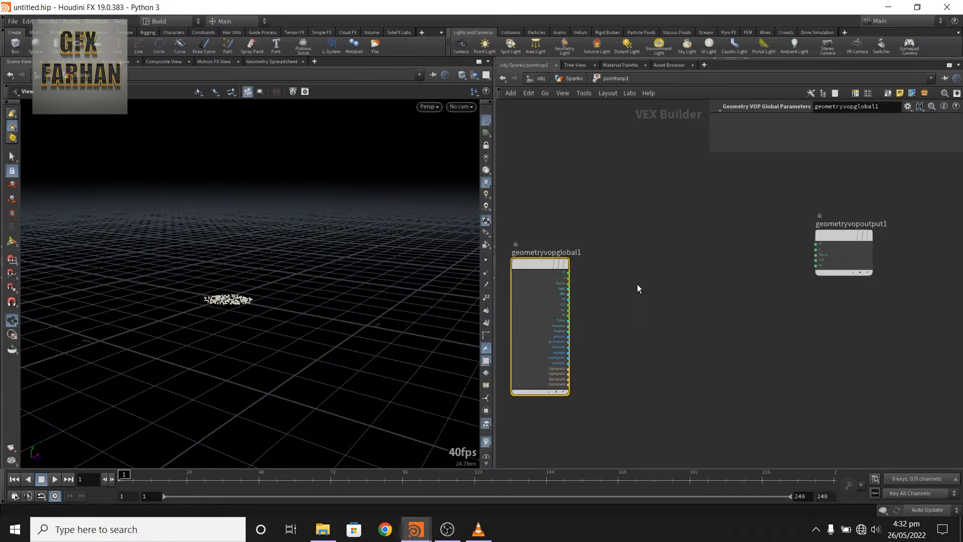
key("Tab")
key("Return")
left_click(637, 283)
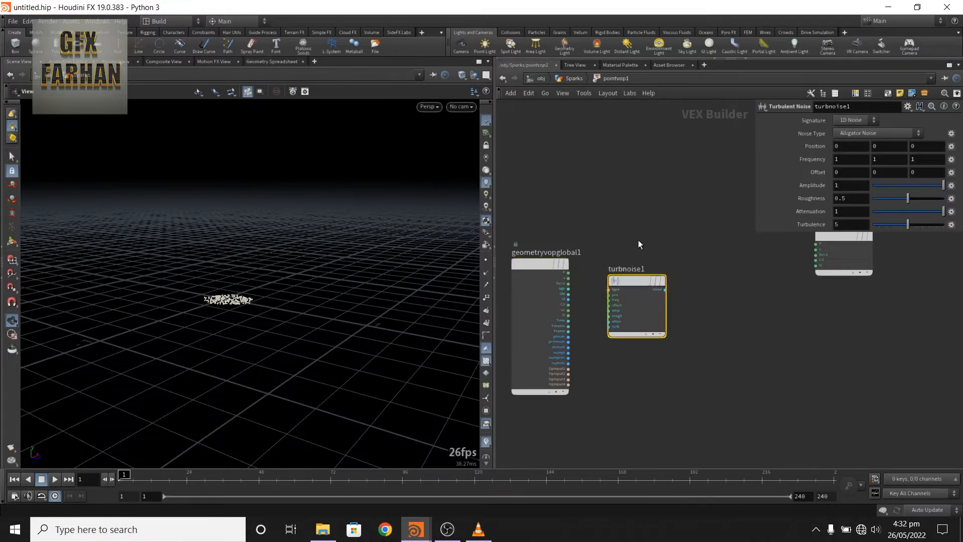
Connect the global P output to the Turbulent Noise node's pos input and align the noise node with it.
scroll(619, 237, "up", 5)
left_click_drag(520, 288, 650, 272)
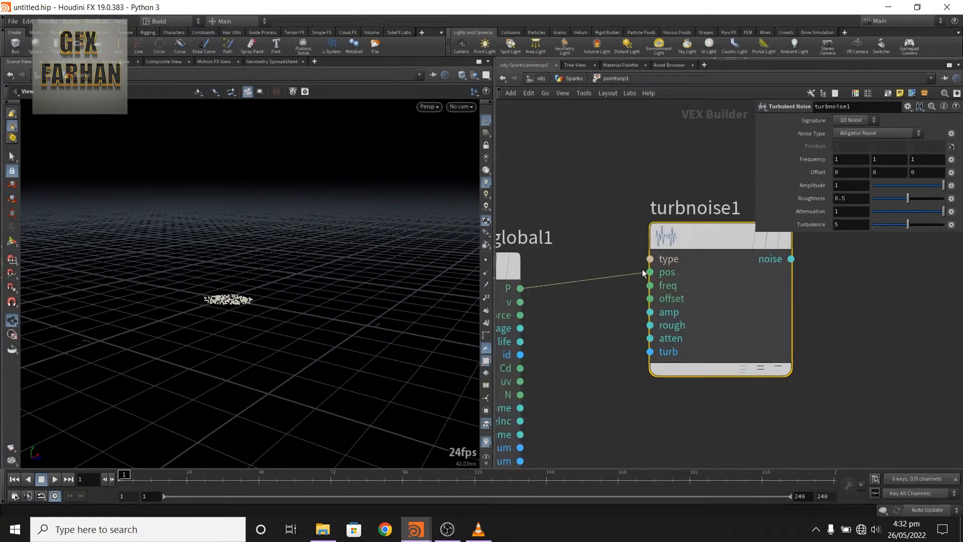
left_click_drag(685, 236, 677, 249)
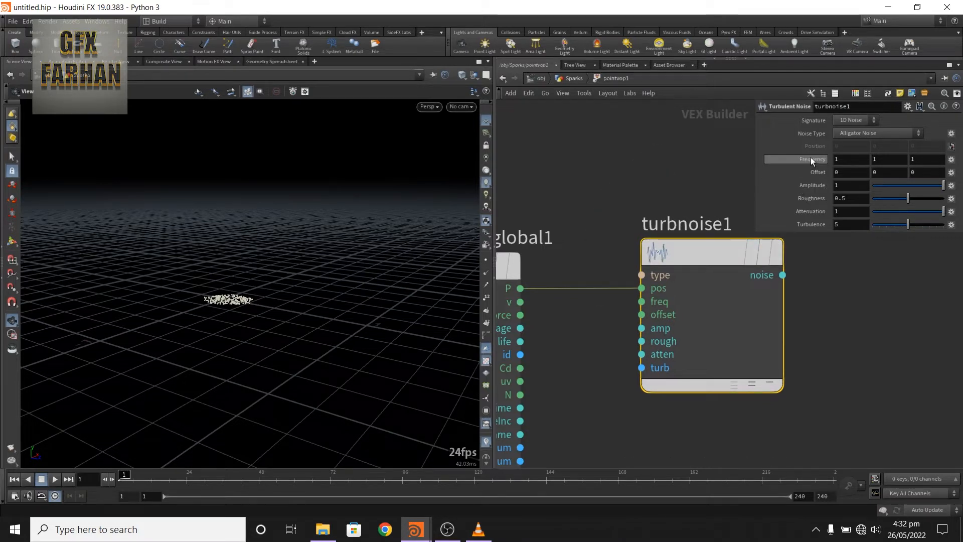
Set the Turbulent Noise frequency to 4.5 on all three axes and its signature to 3D Noise.
double_click(846, 159)
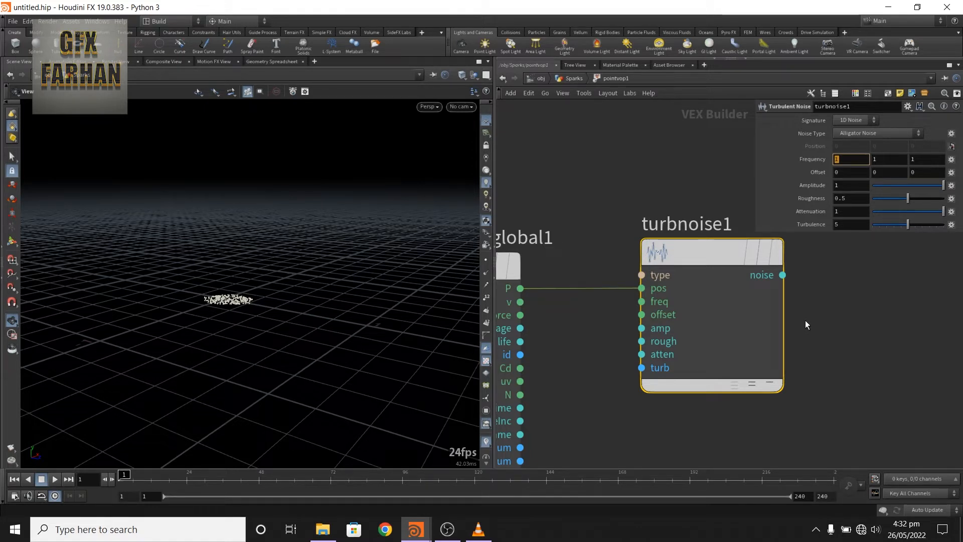
left_click(853, 120)
left_click(853, 140)
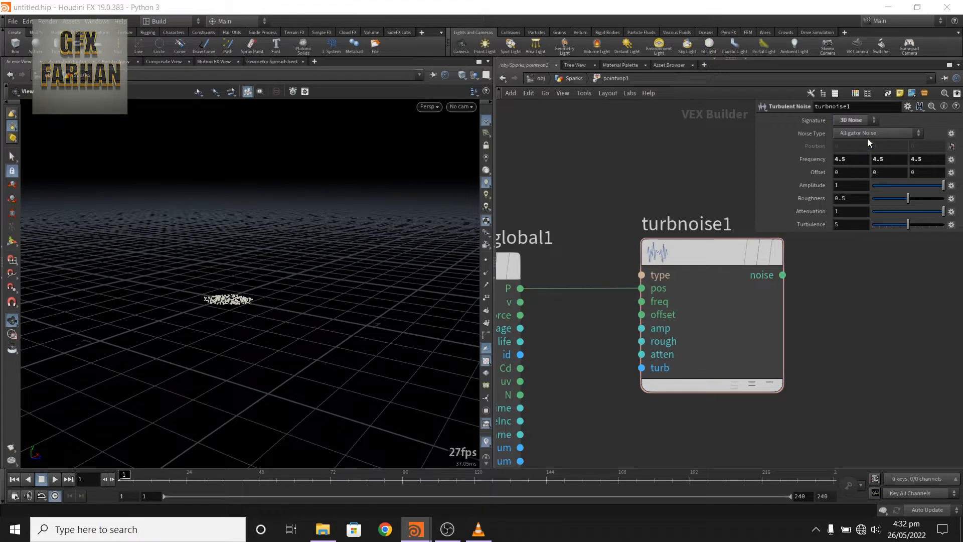
Set the Turbulent Noise node's noise type to Sparse Convolution Noise.
left_click(867, 134)
left_click(864, 164)
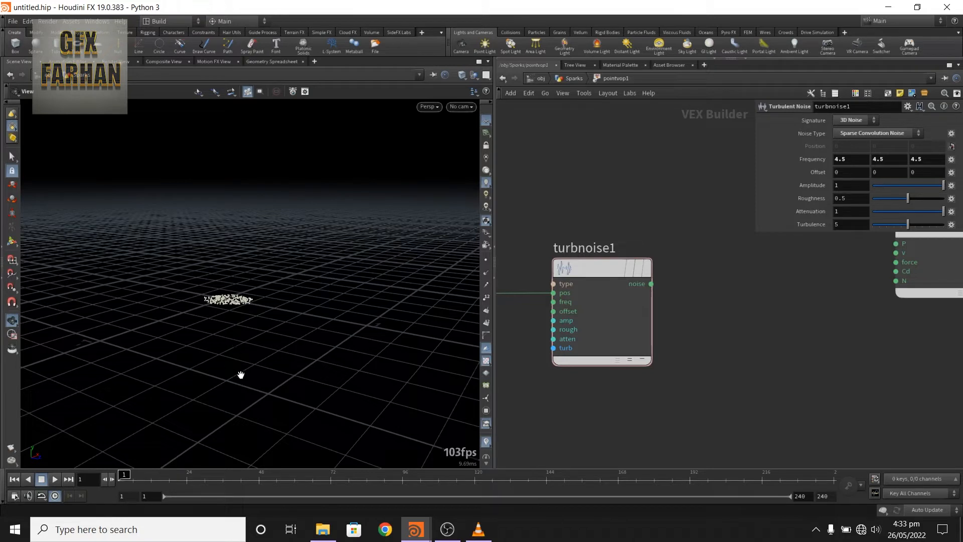
left_click_drag(243, 453, 243, 338)
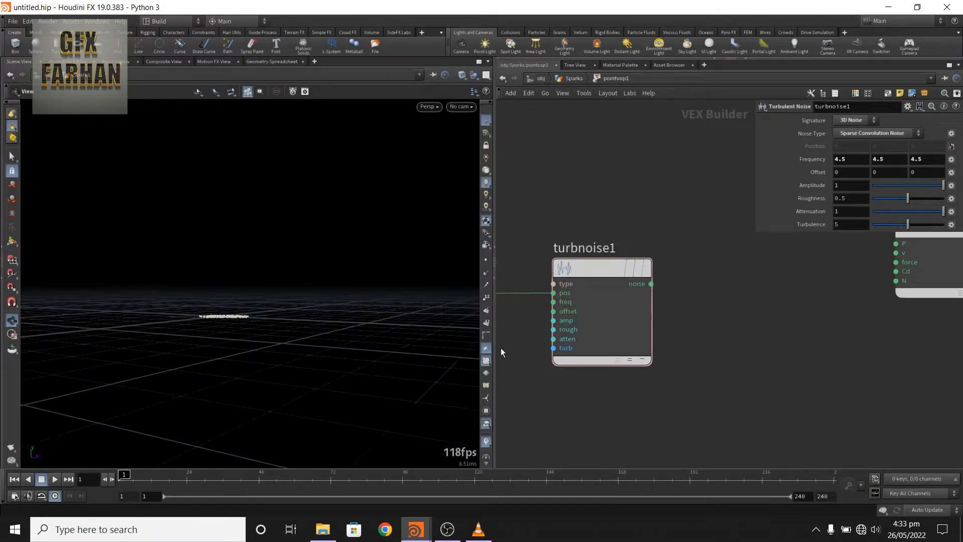
Add a Vector to Float node after the Turbulent Noise node and connect the noise output to its vec input.
key("Tab")
type("vector")
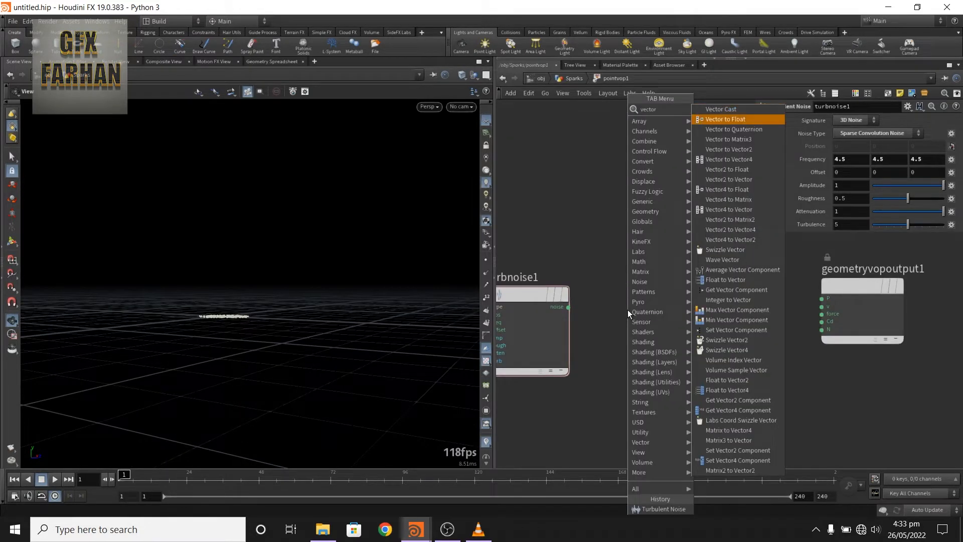
key("Return")
left_click(627, 309)
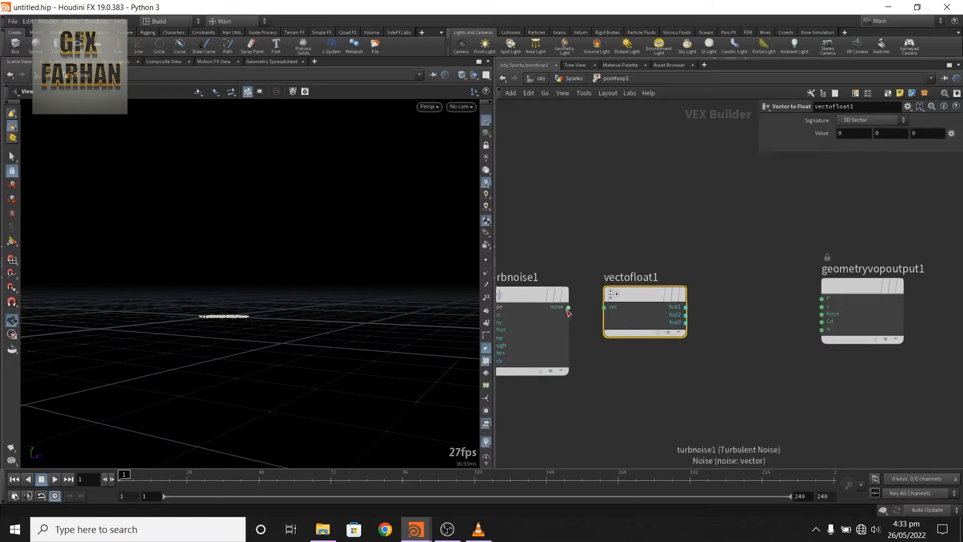
left_click(568, 307)
left_click(604, 307)
key("l")
Add a Float to Vector node between the Vector to Float and geometry output nodes, moving the output node to make room.
key("Tab")
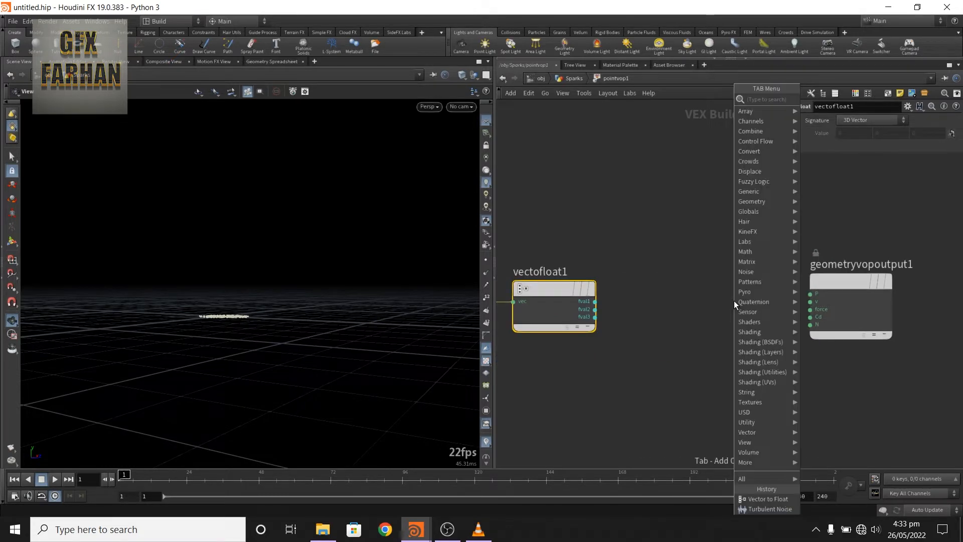
type("float")
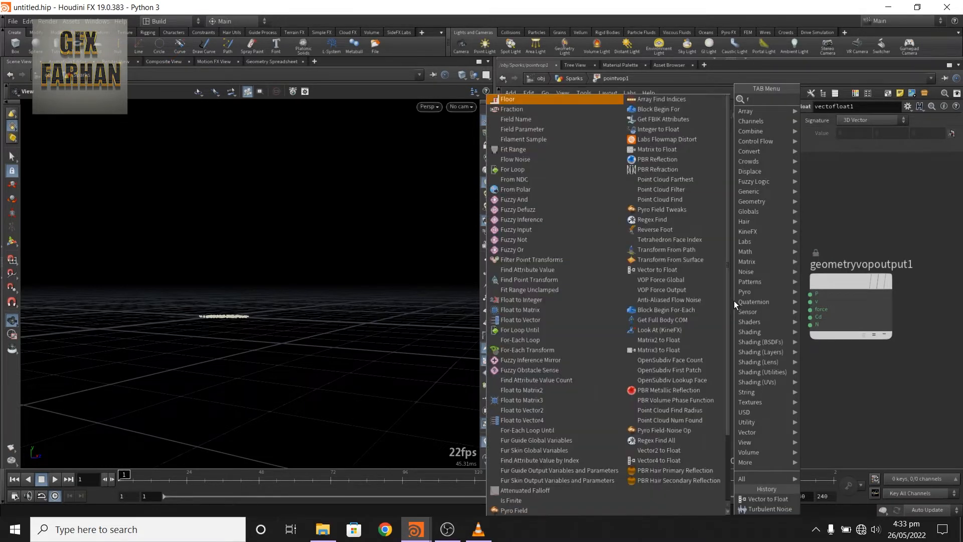
key("Return")
left_click(733, 300)
left_click_drag(851, 276, 891, 268)
left_click_drag(746, 303, 740, 276)
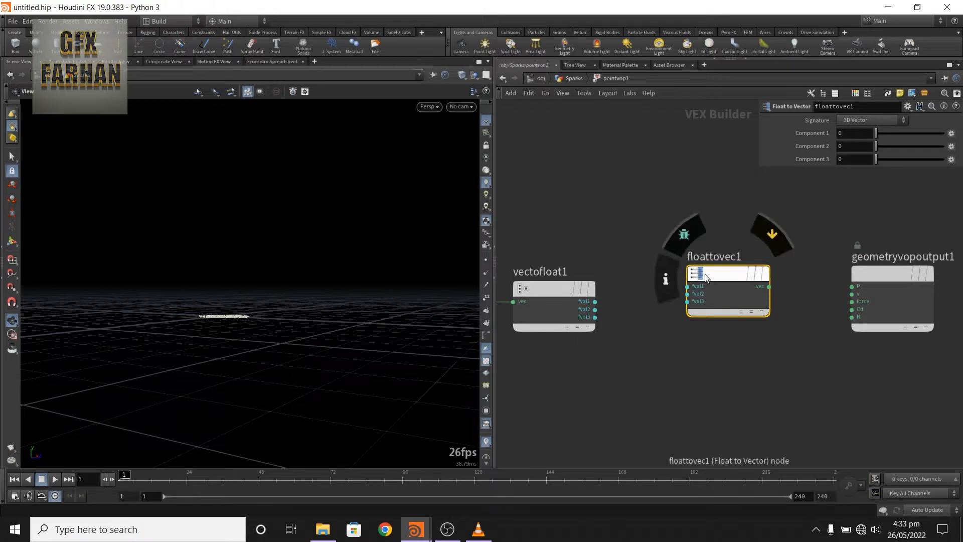
left_click_drag(710, 278, 715, 285)
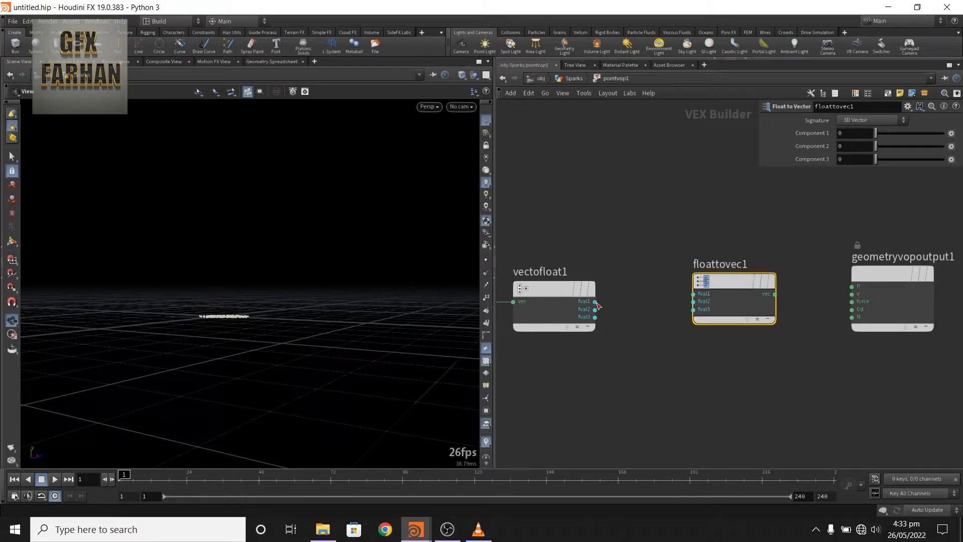
Connect the Vector to Float node's fval1 and fval3 outputs to the matching Float to Vector inputs.
left_click_drag(595, 301, 694, 294)
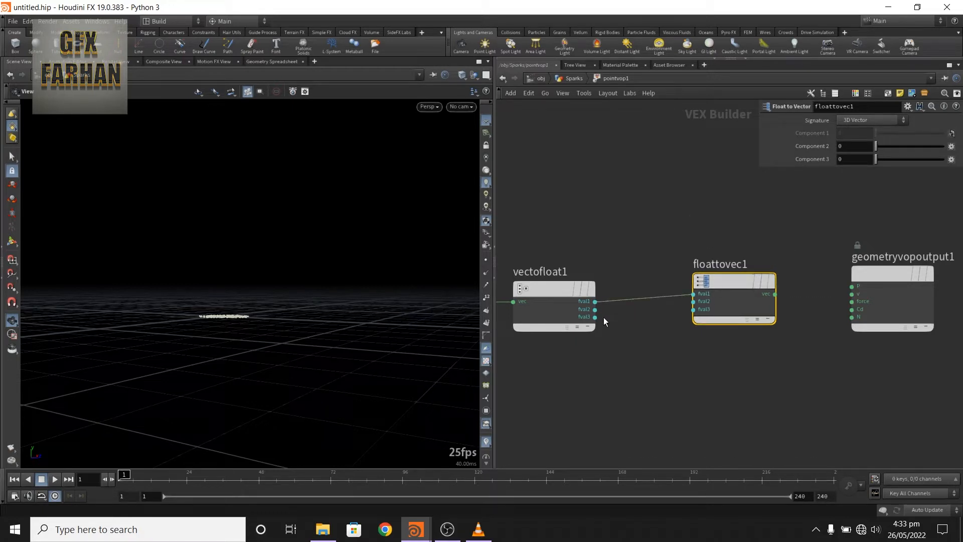
left_click_drag(595, 317, 694, 309)
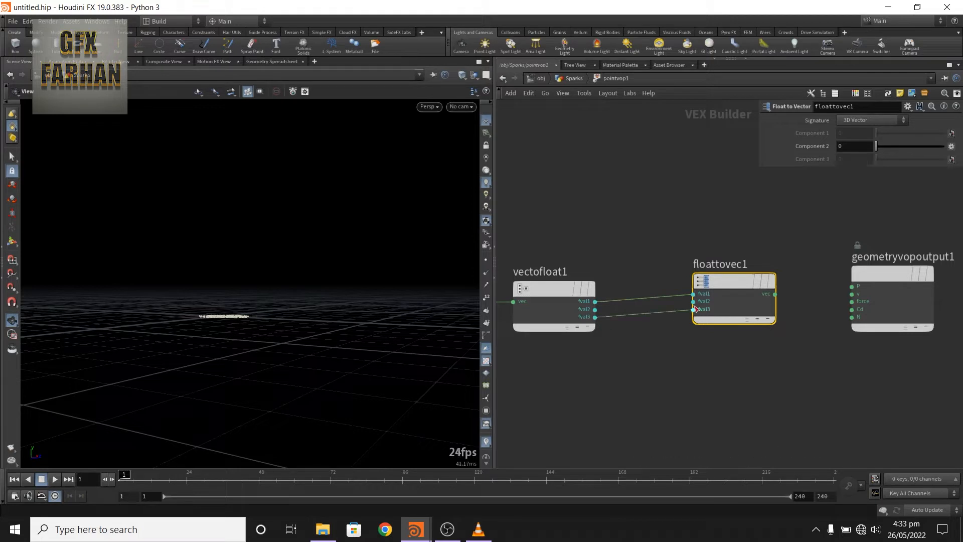
left_click_drag(728, 282, 740, 282)
middle_click_drag(628, 321, 632, 269)
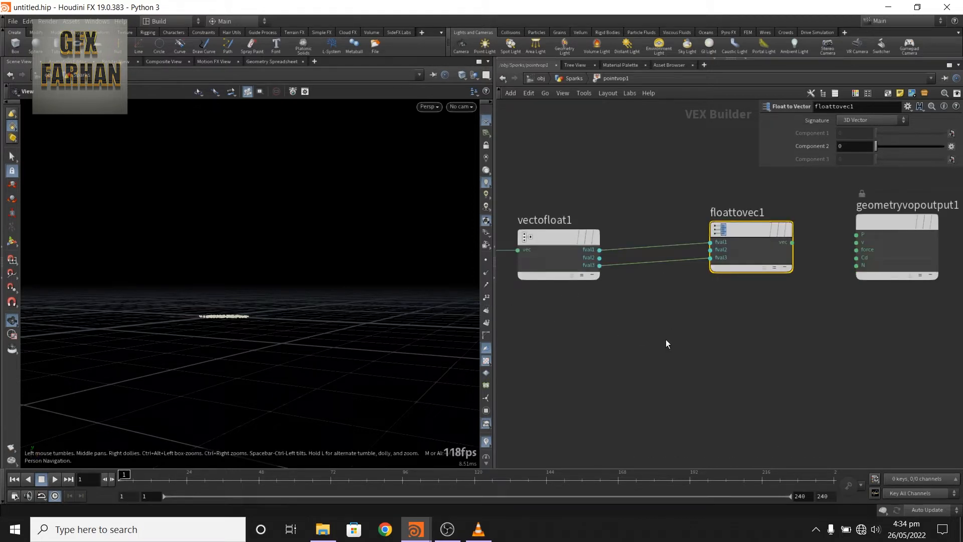
Place an Add node below the two conversion nodes and connect the Vector to Float fval2 output to its first input.
key("Tab")
type("add")
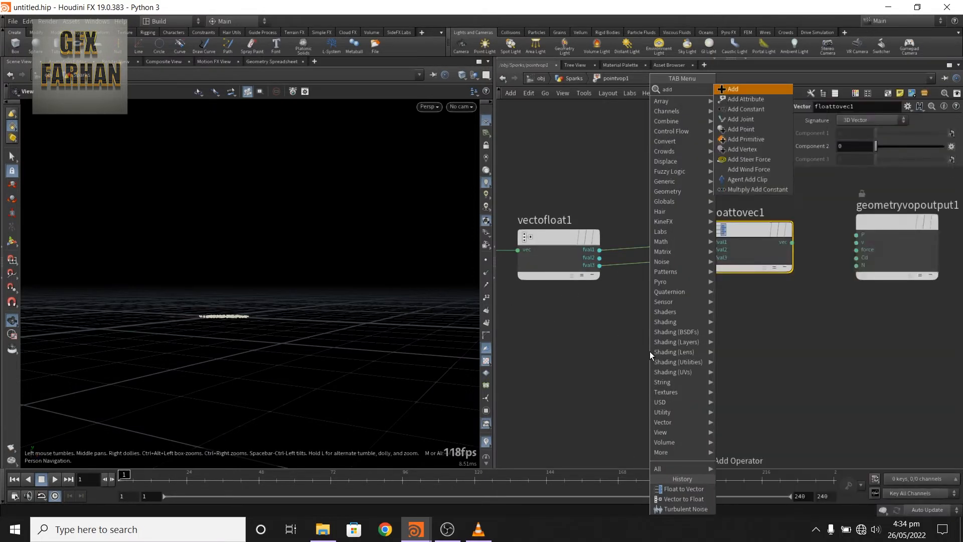
key("Return")
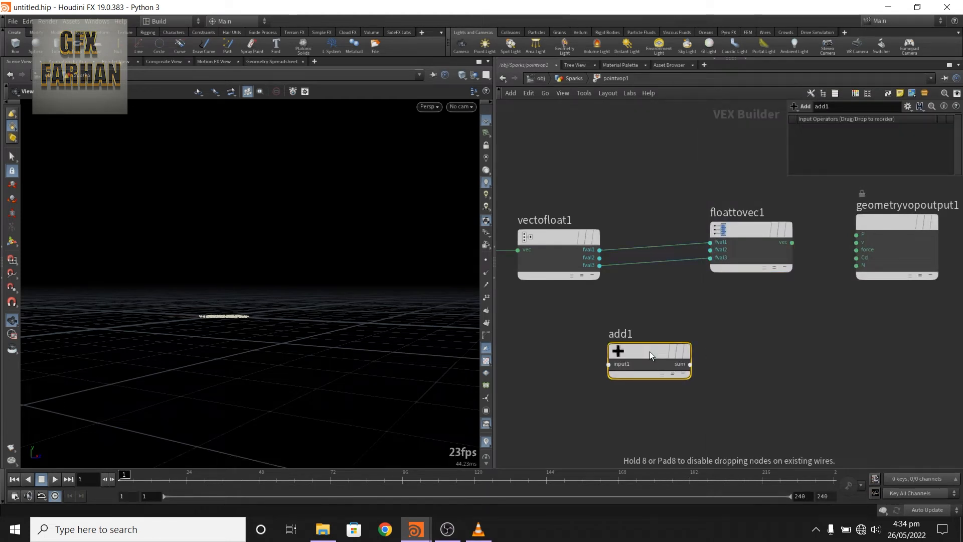
left_click(721, 360)
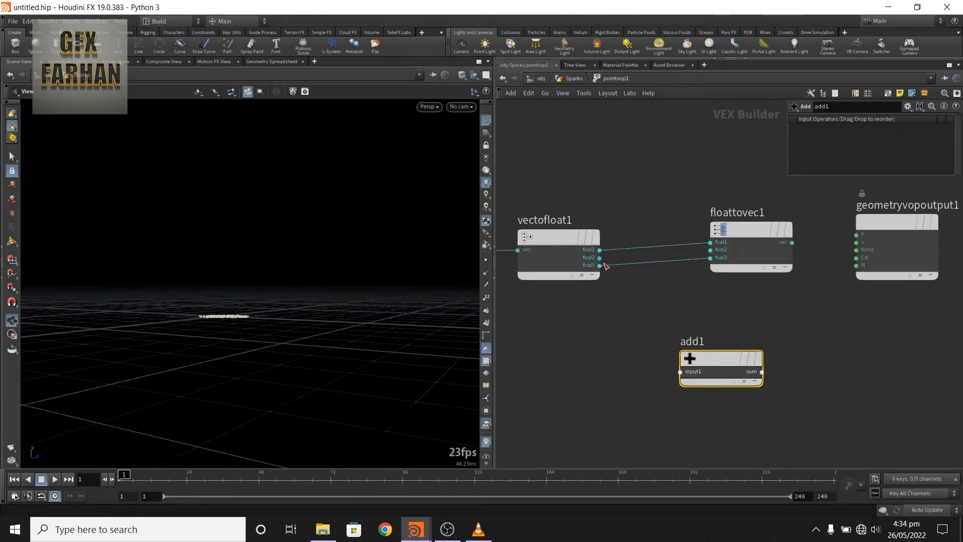
left_click_drag(599, 258, 753, 345)
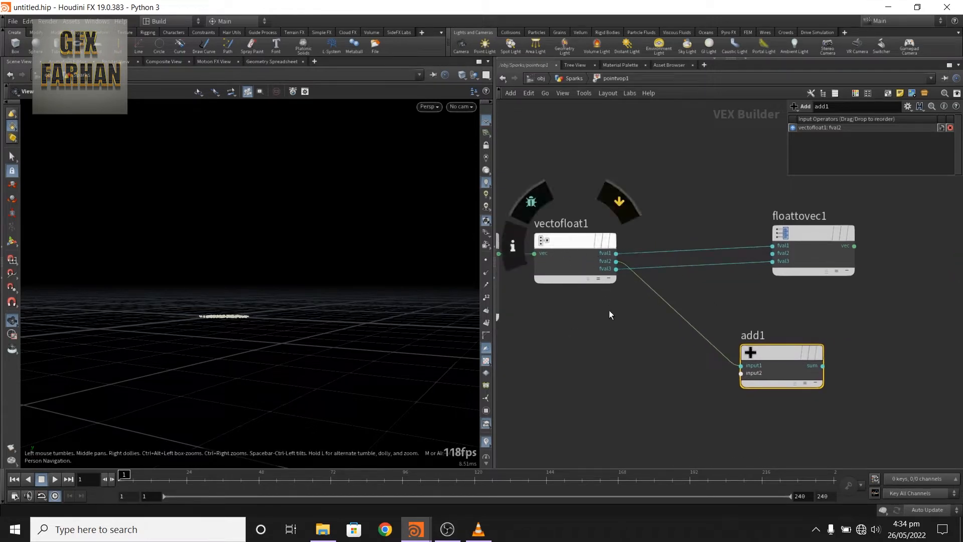
Connect the Add node's sum to the Float to Vector fval2 input and move the Add node lower.
scroll(639, 376, "down", 1)
middle_click_drag(639, 375, 587, 361)
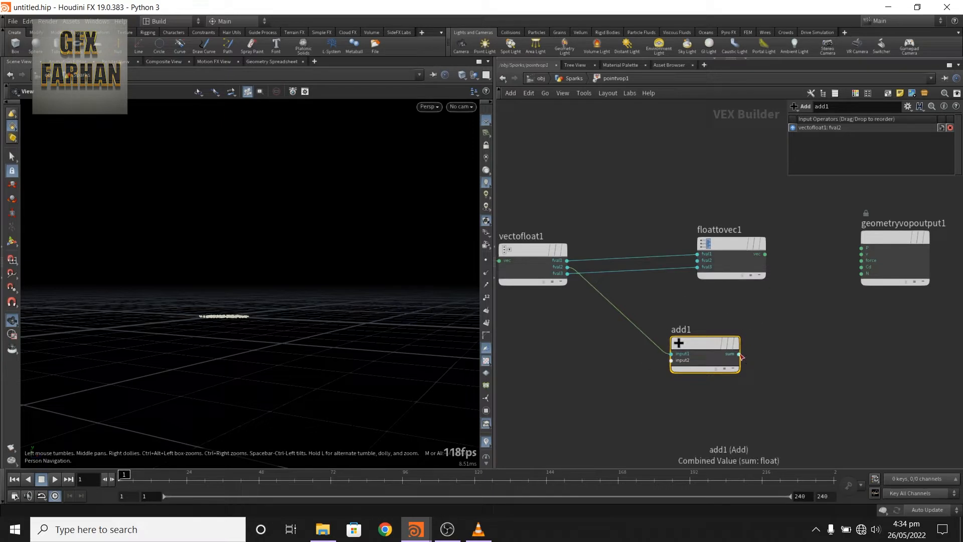
left_click_drag(740, 354, 775, 251)
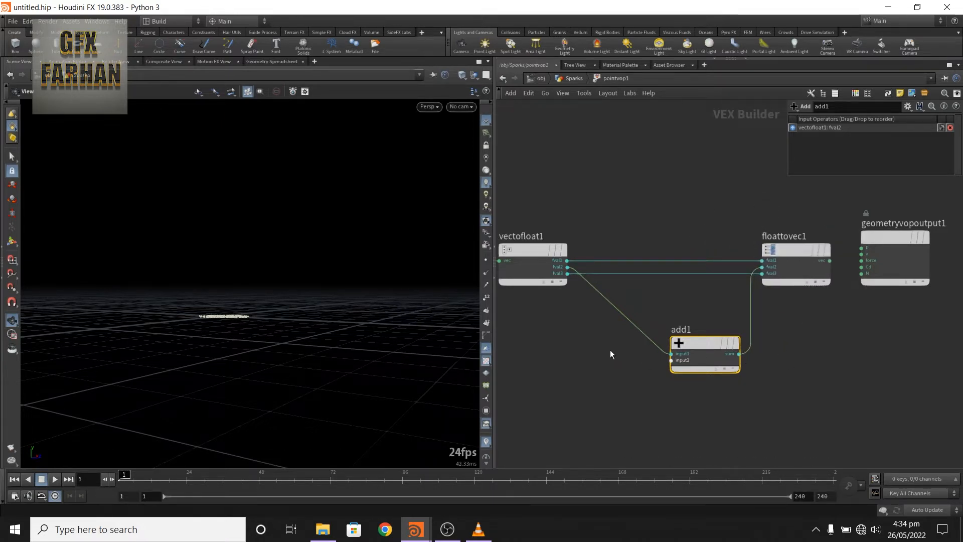
left_click_drag(705, 339, 740, 360)
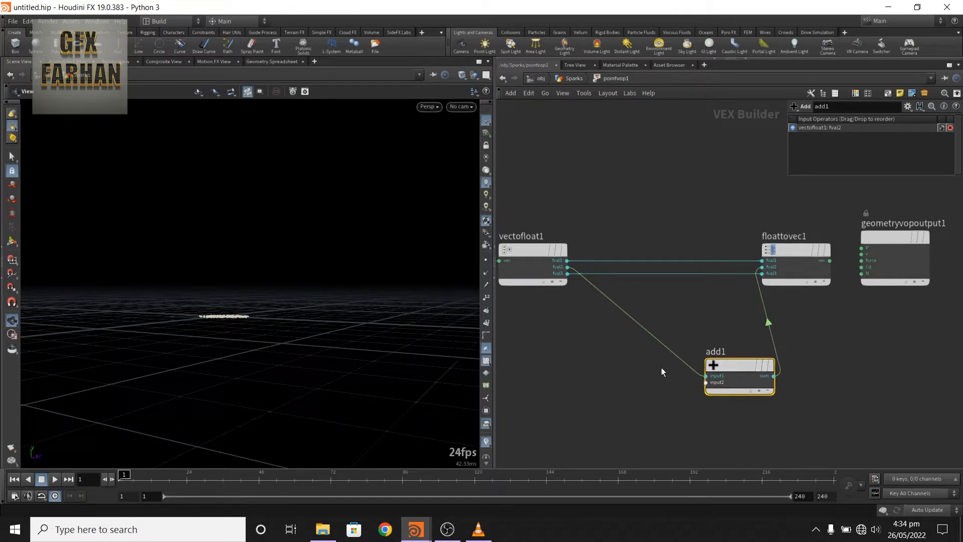
Insert an Absolute node into the wire between the Vector to Float fval2 output and the Add node.
key("Tab")
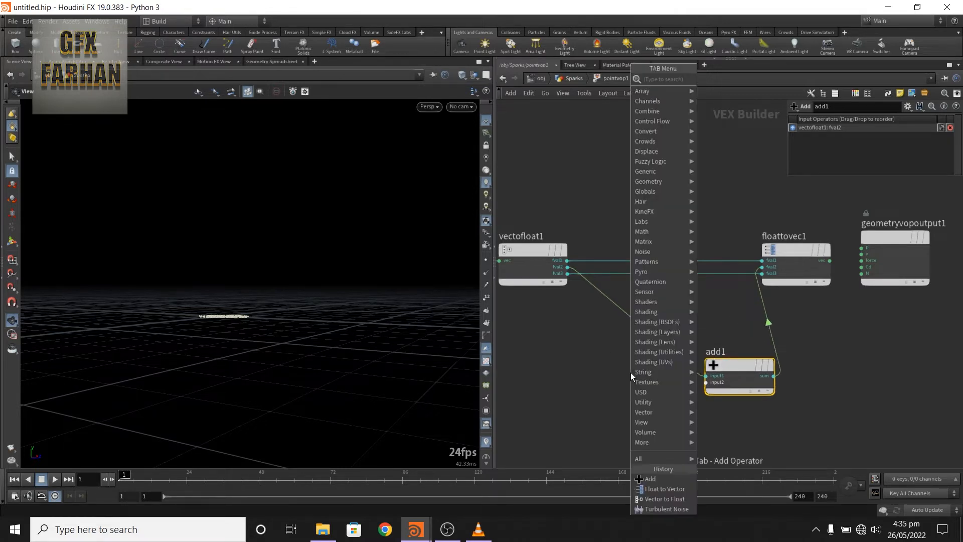
type("abs")
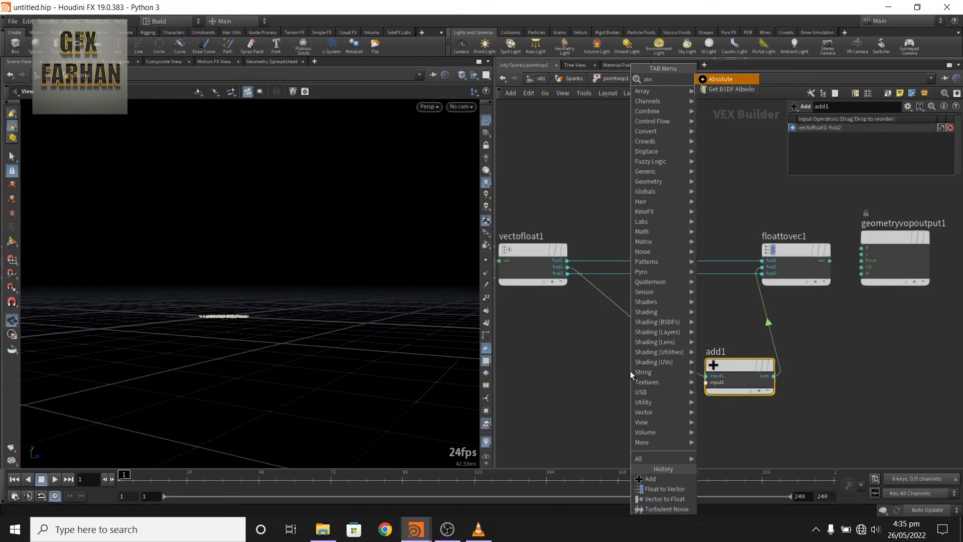
key("Return")
left_click(630, 371)
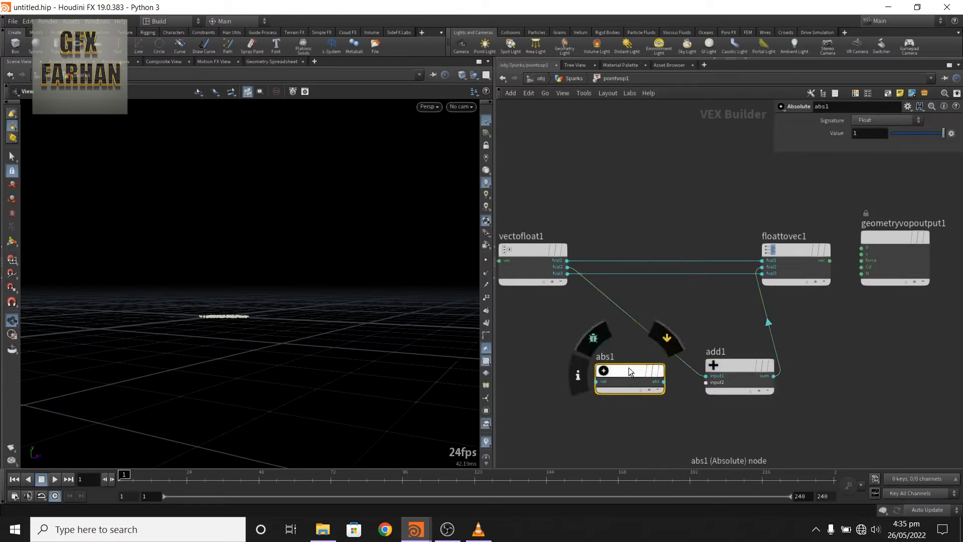
left_click_drag(629, 366, 660, 332)
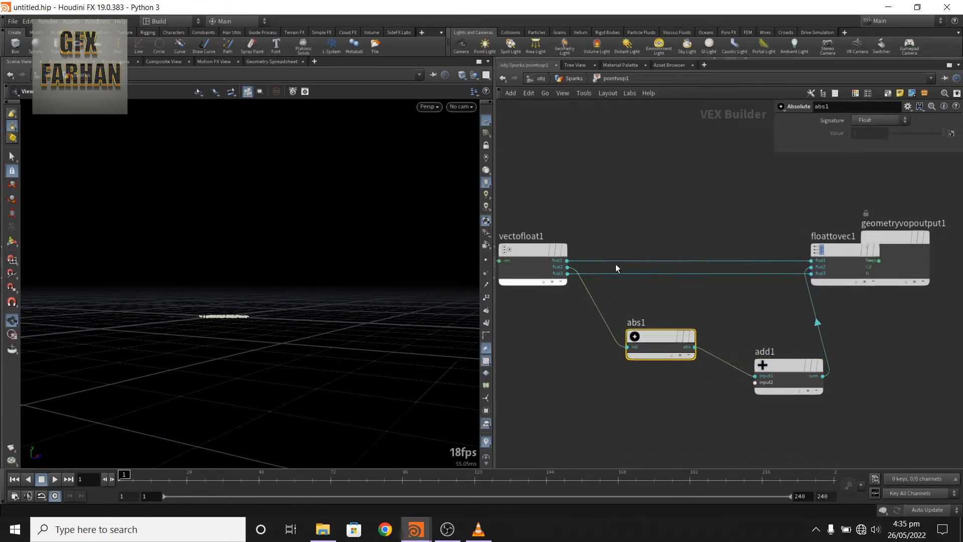
mouse_move(652, 346)
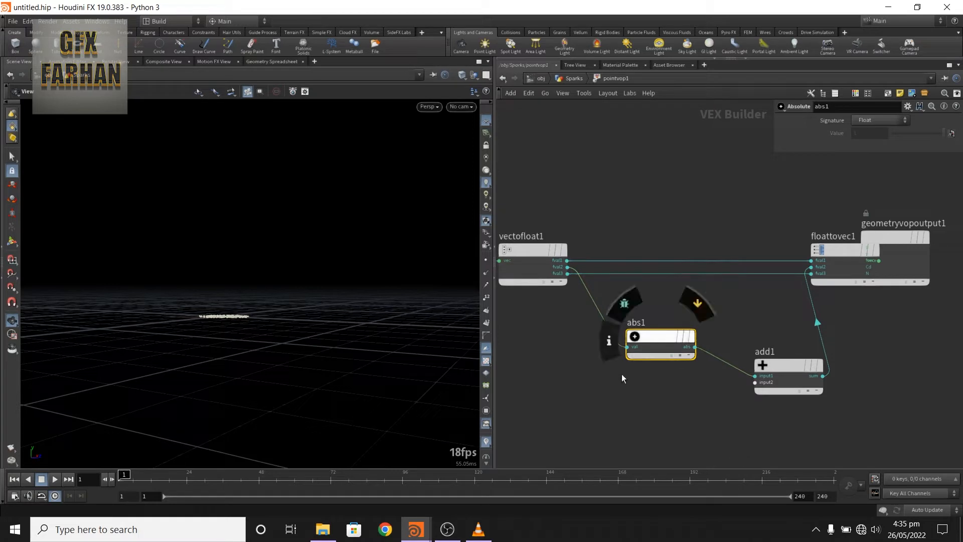
left_click_drag(651, 335, 635, 354)
middle_click_drag(710, 423, 675, 403)
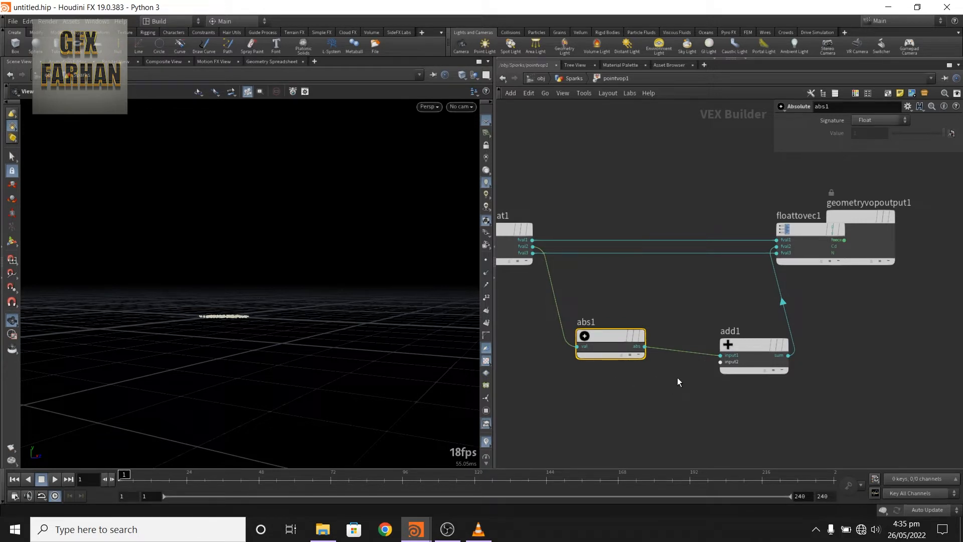
Add a float Constant node with a value of 0.5 and connect it to the Add node's second input.
key("Tab")
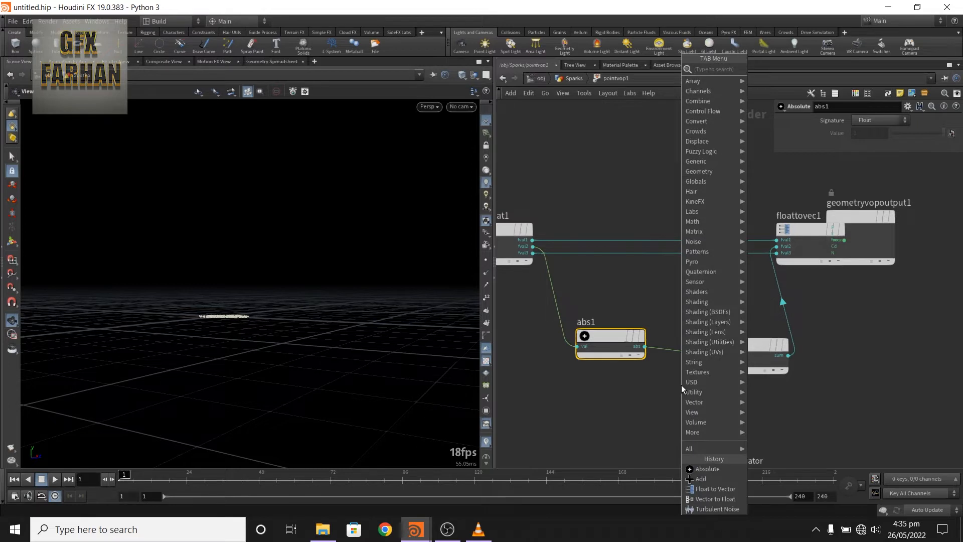
type("f")
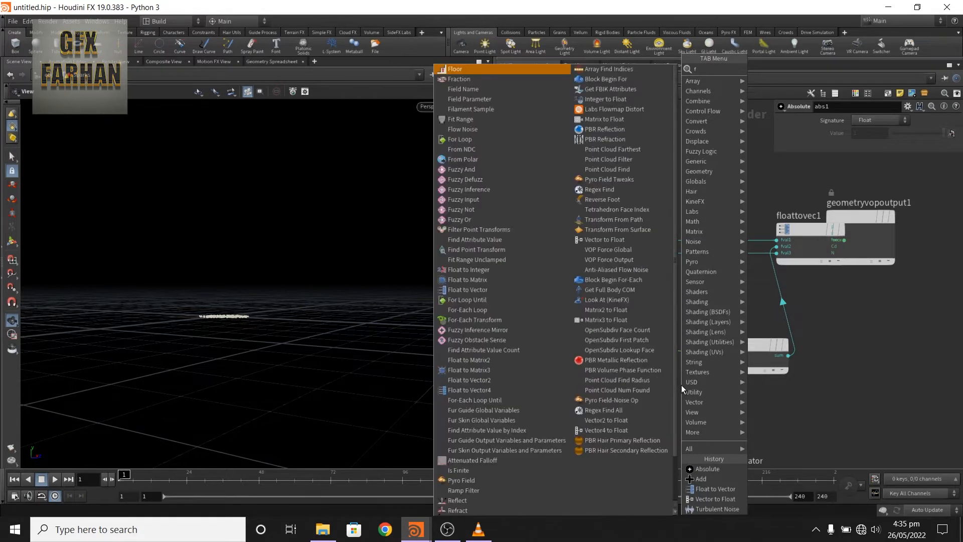
key("BackSpace")
type("const")
key("Return")
left_click(654, 404)
left_click_drag(688, 407, 720, 362)
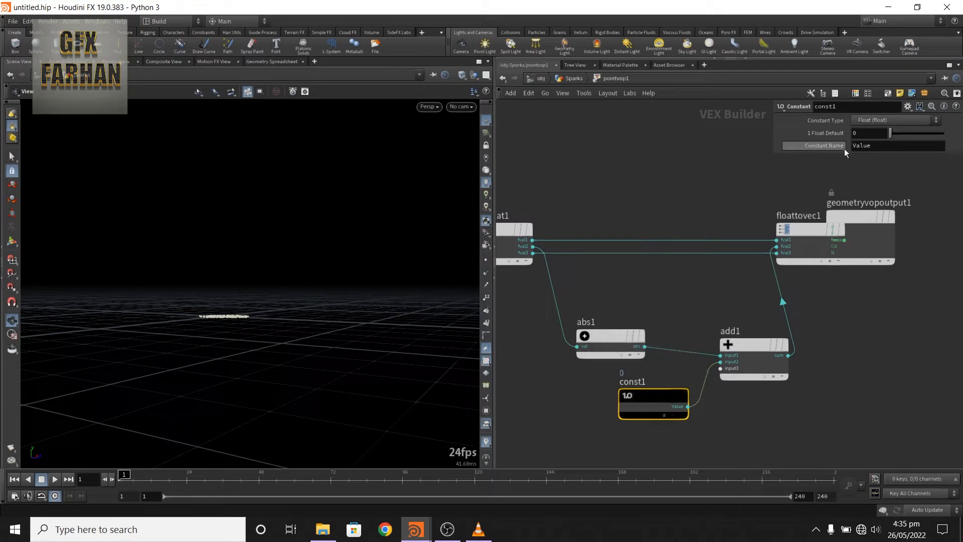
left_click(858, 133)
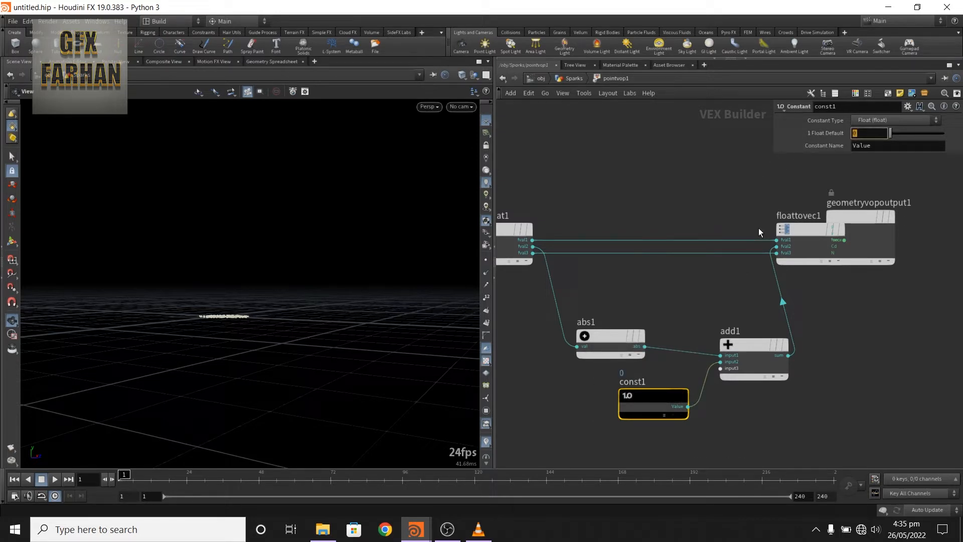
type("0.5")
key("Return")
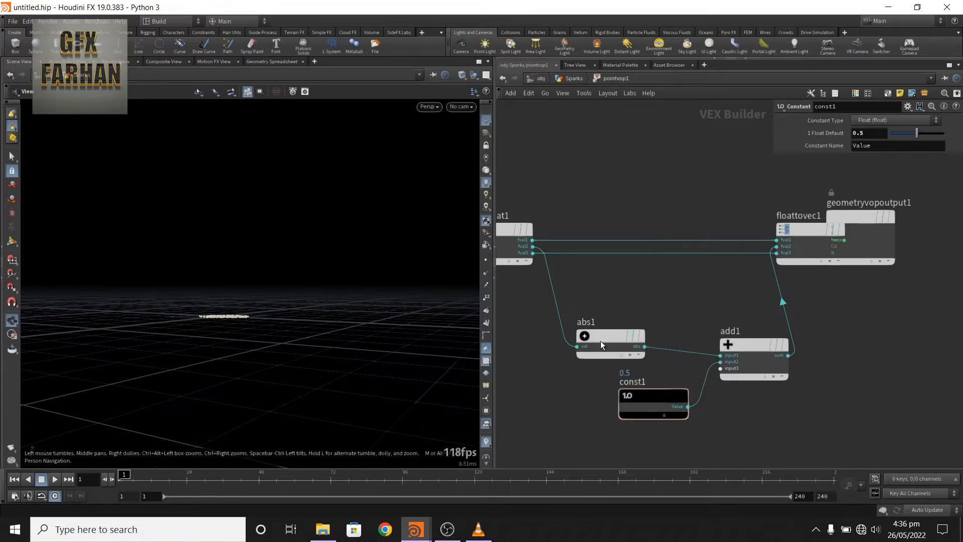
Connect the Float to Vector output to the geometry output's v and N inputs and display the point normals.
mouse_move(630, 353)
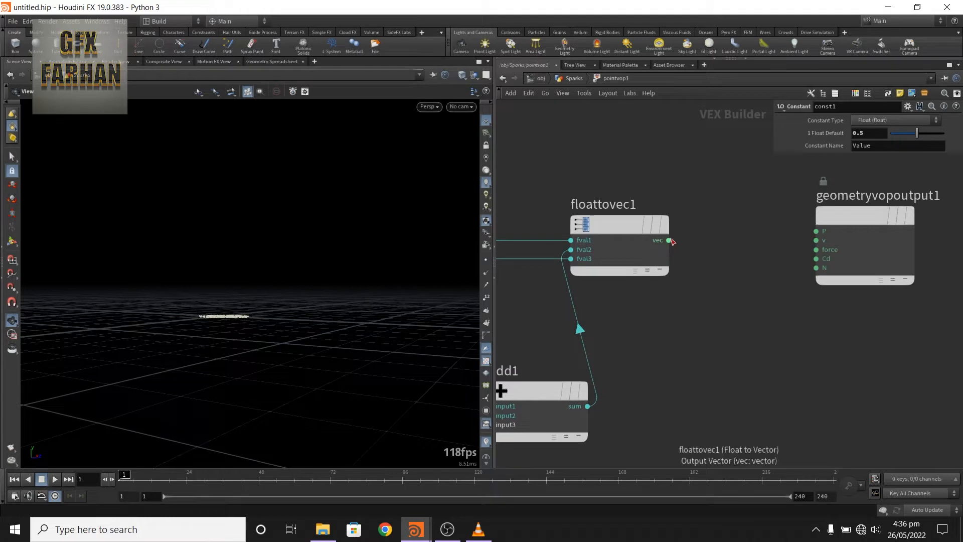
left_click_drag(671, 241, 816, 240)
left_click_drag(670, 241, 817, 267)
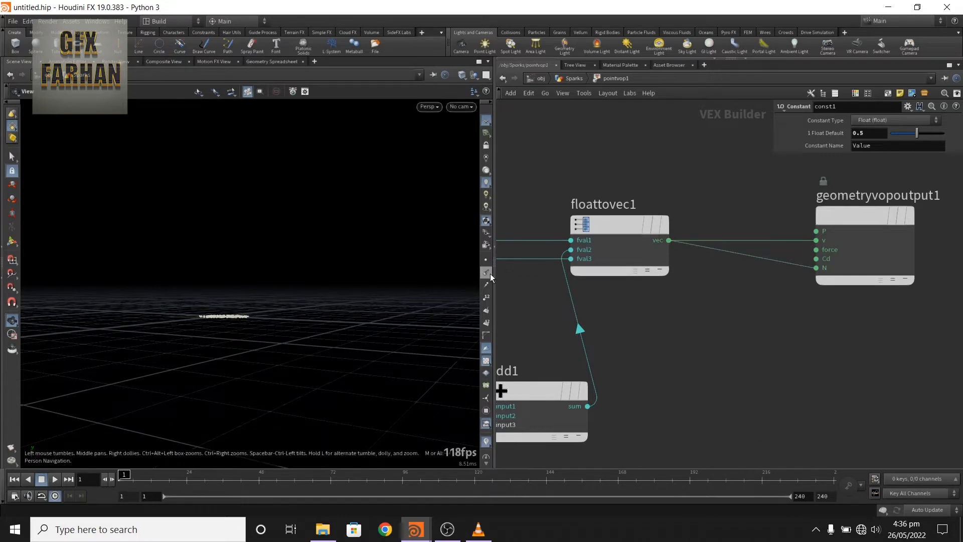
left_click_drag(261, 281, 257, 344)
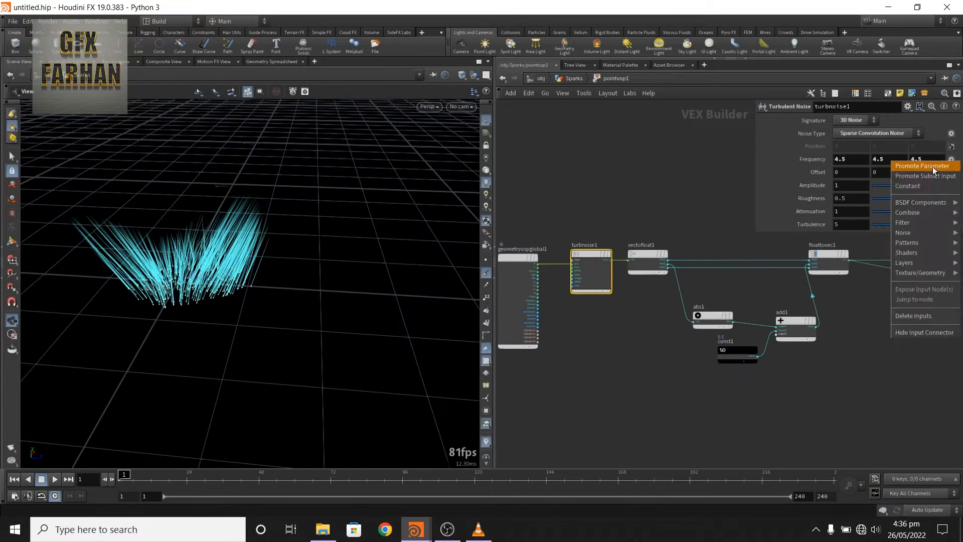
Promote the Turbulent Noise node's Frequency parameter and return to the Sparks geometry network.
left_click(935, 171)
key("u")
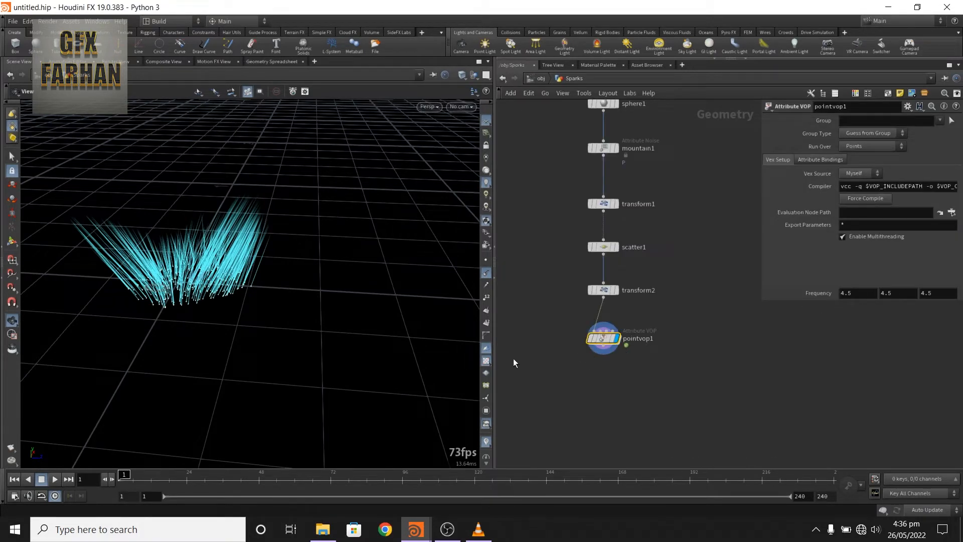
Try other values for the Point VOP's promoted Frequency, such as 0.7 and 0.8, and restore 4.5 on all axes.
middle_click_drag(805, 293, 803, 296)
middle_click_drag(908, 293, 812, 290)
type("4")
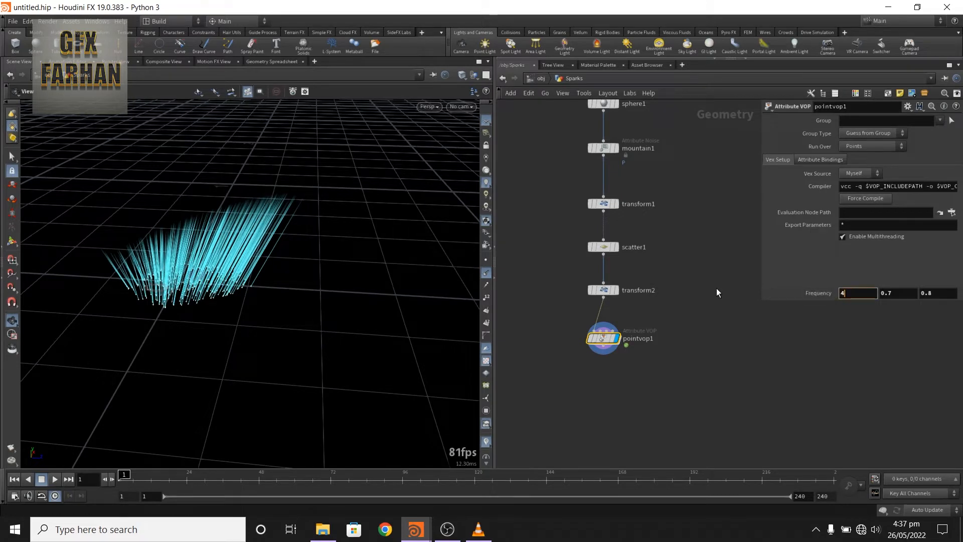
type(".5")
key("Return")
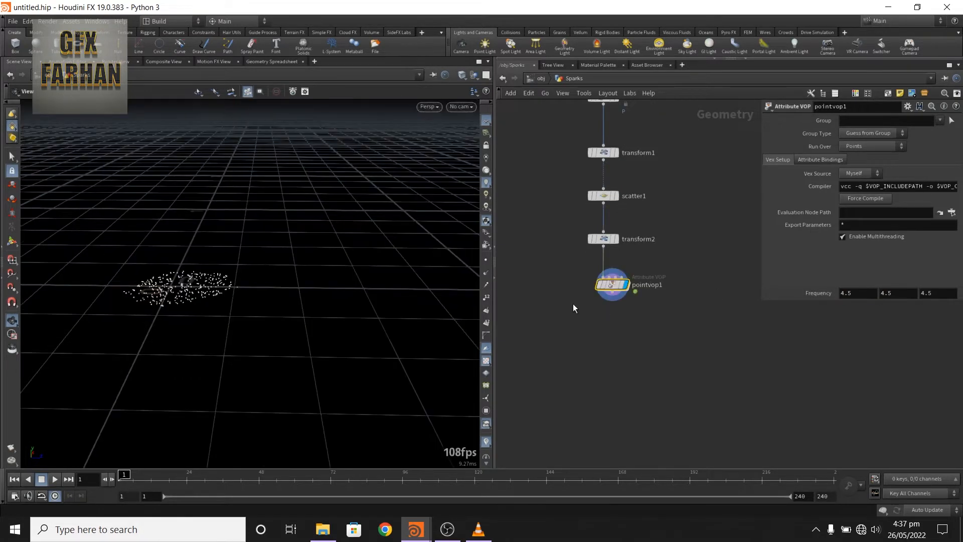
Add a POP Network node below pointvop1, wire pointvop1 into its first input and display it.
key("Tab")
type("pop")
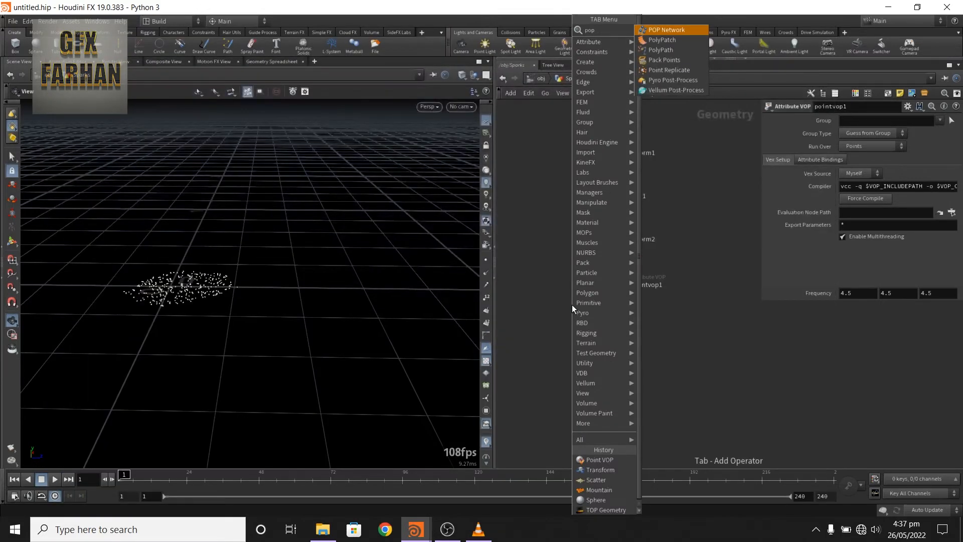
key("Return")
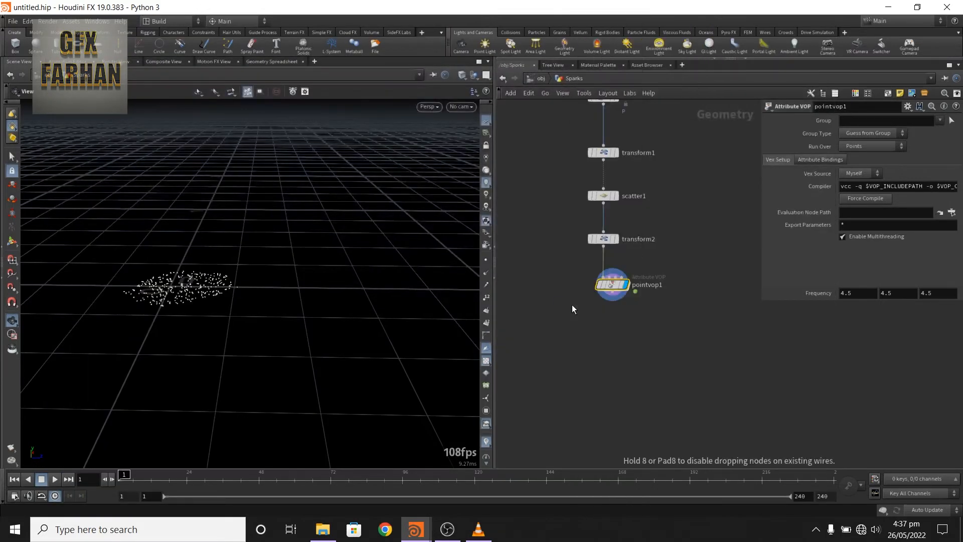
left_click(572, 305)
left_click_drag(572, 305, 610, 332)
left_click_drag(612, 296, 623, 334)
left_click(637, 335)
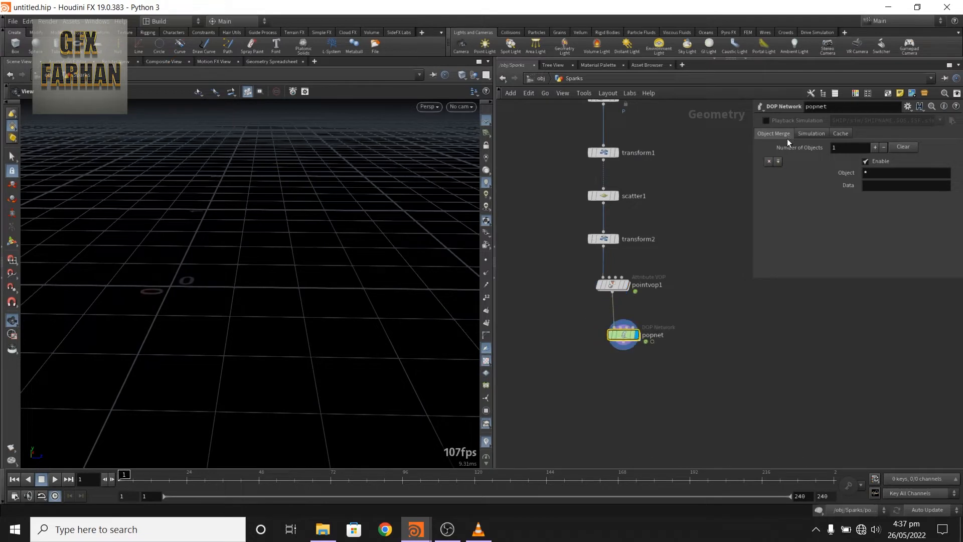
Enter the POP network, set the POP Source's Emission Type to Points and preview the emission over the first frames.
double_click(624, 335)
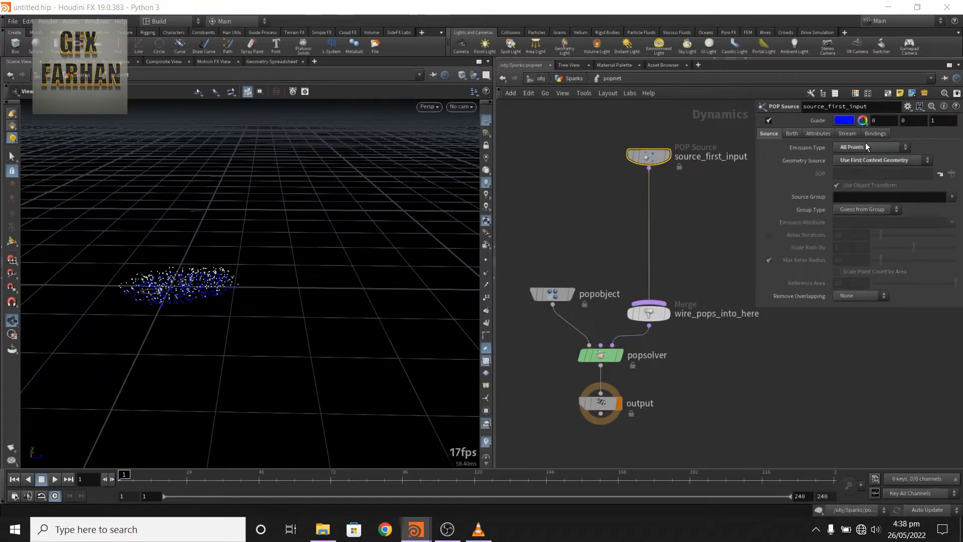
left_click(865, 147)
left_click(860, 180)
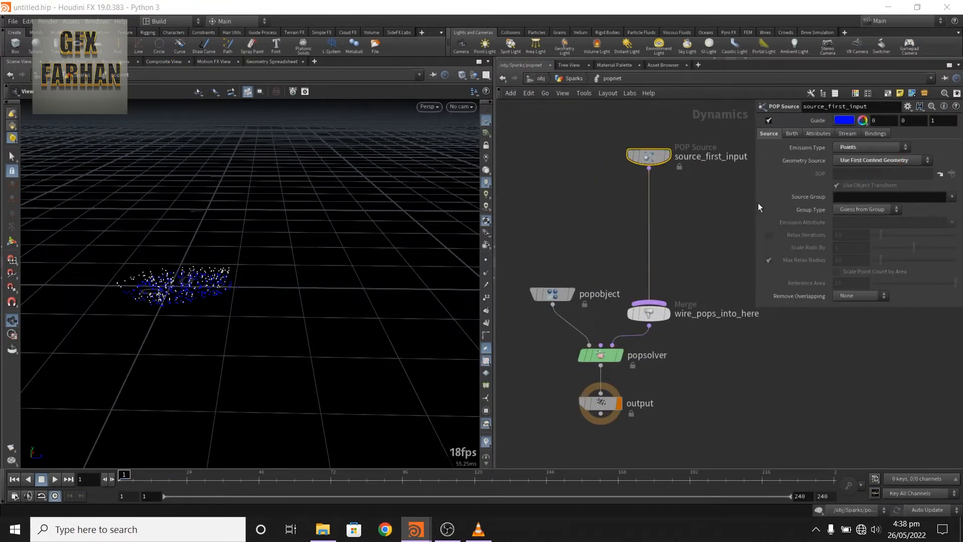
mouse_move(120, 479)
left_mouse_down()
mouse_move(252, 474)
mouse_move(193, 474)
mouse_move(224, 473)
left_mouse_up()
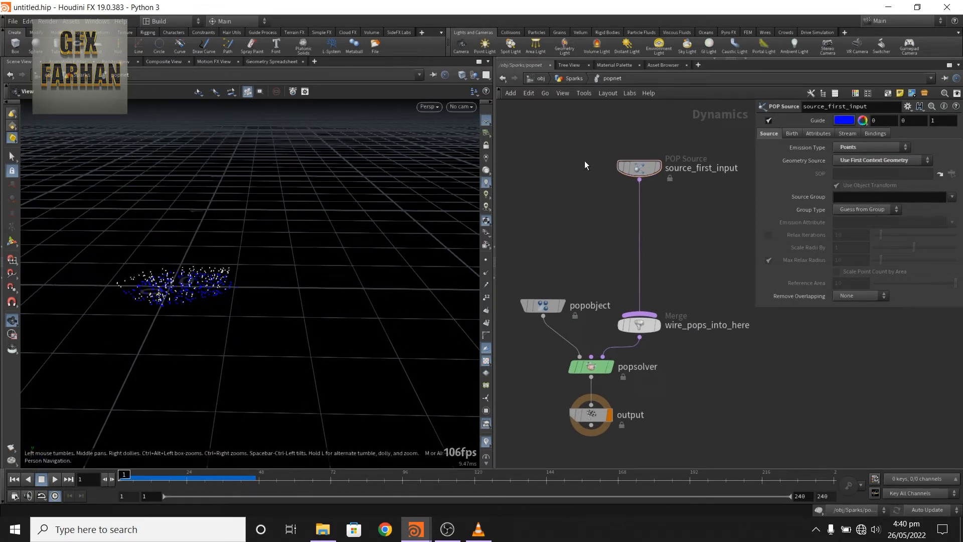
Set the POP Source's Const. Activation to the expression $F > 5 && $F < 8.
scroll(585, 160, "up", 3)
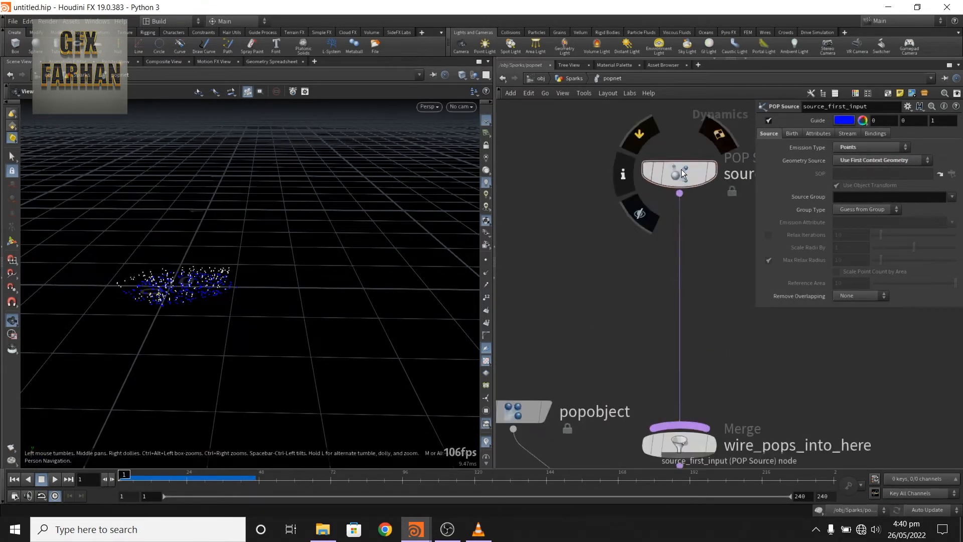
left_click(793, 134)
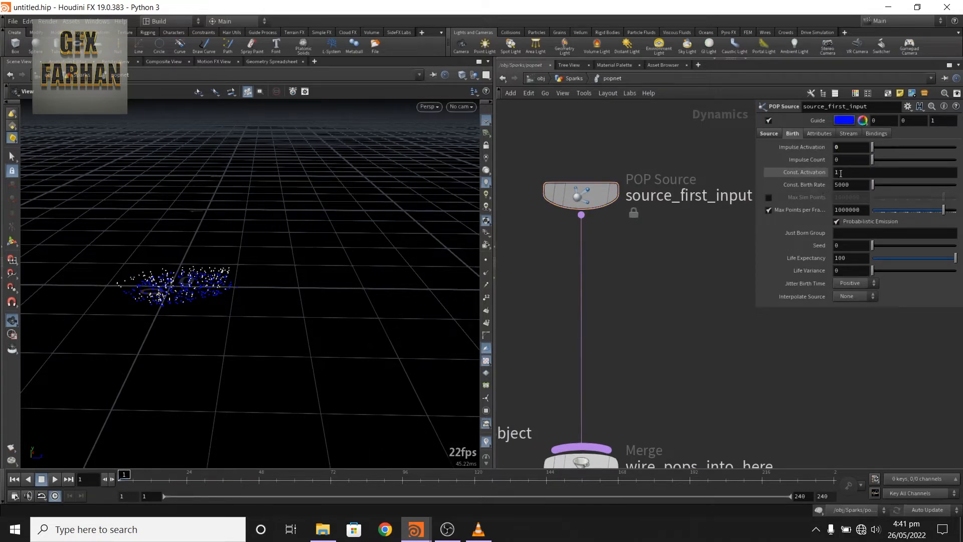
double_click(841, 173)
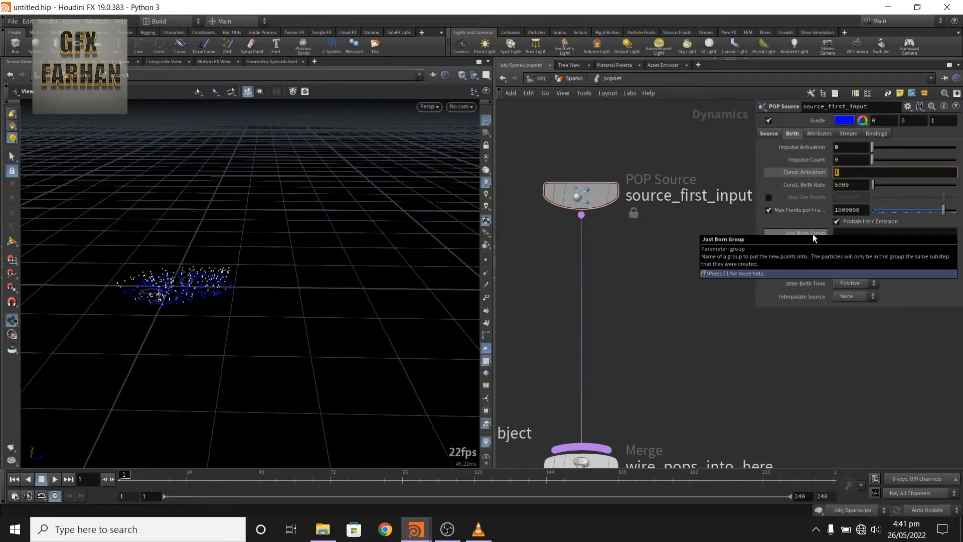
type("$")
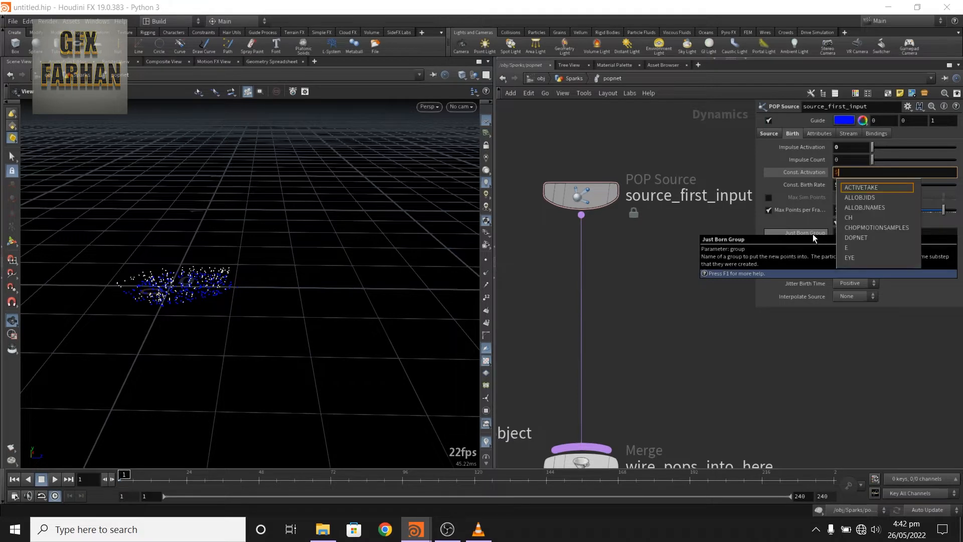
type("F >")
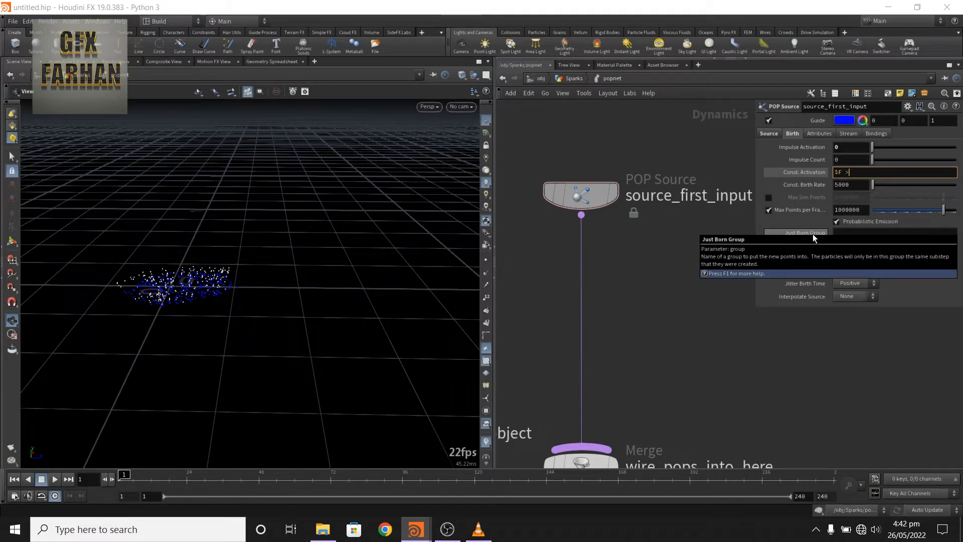
type(" 5 && $F")
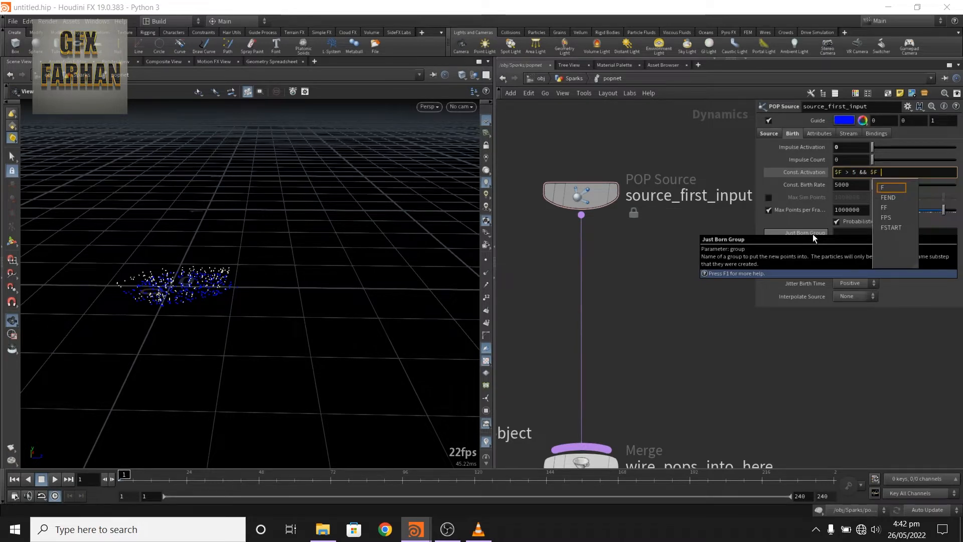
type(" >")
type("8")
key("Return")
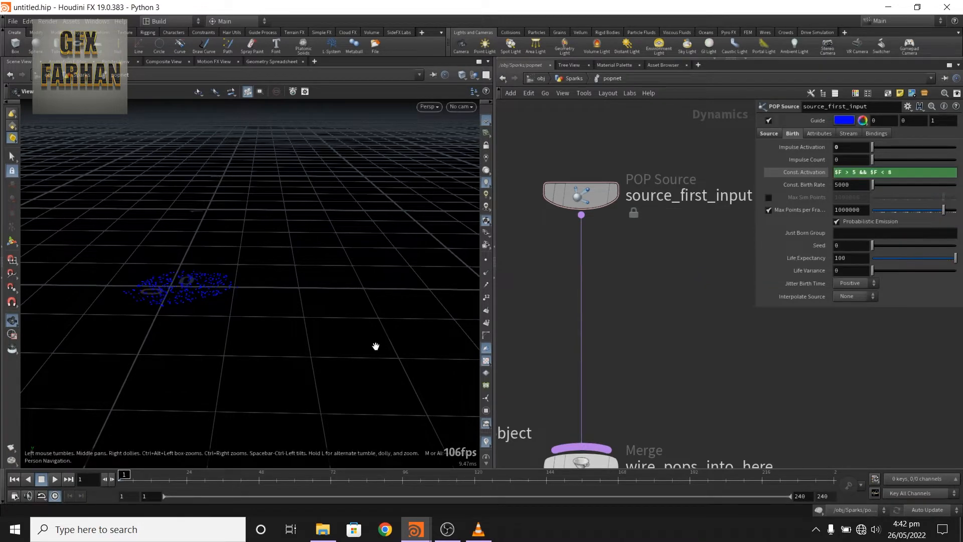
Preview the particle burst over the first frames and insert a Gravity Force node between popsolver and output.
left_click_drag(125, 475, 143, 475)
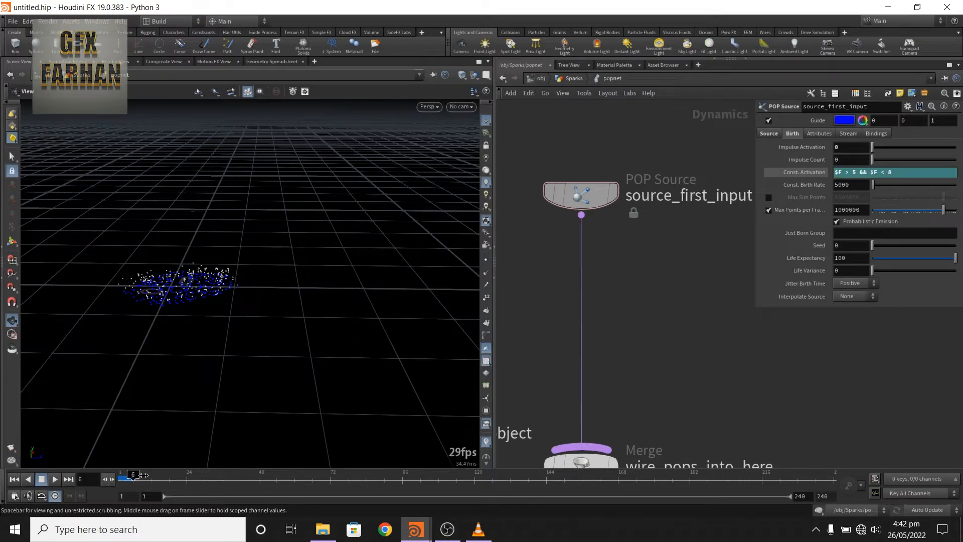
mouse_move(143, 475)
left_mouse_down()
mouse_move(158, 474)
mouse_move(128, 473)
mouse_move(217, 475)
mouse_move(138, 475)
mouse_move(188, 474)
mouse_move(174, 473)
left_mouse_up()
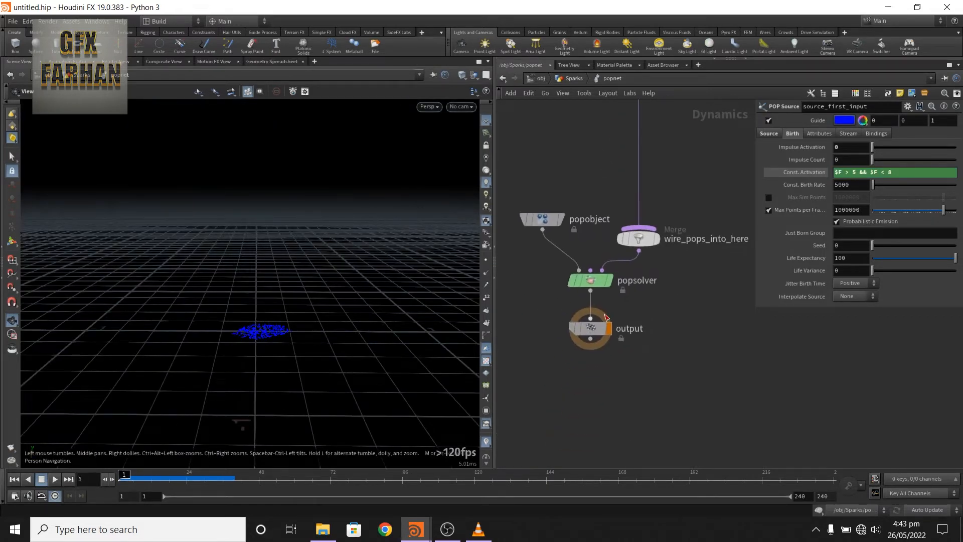
left_click_drag(591, 332, 607, 444)
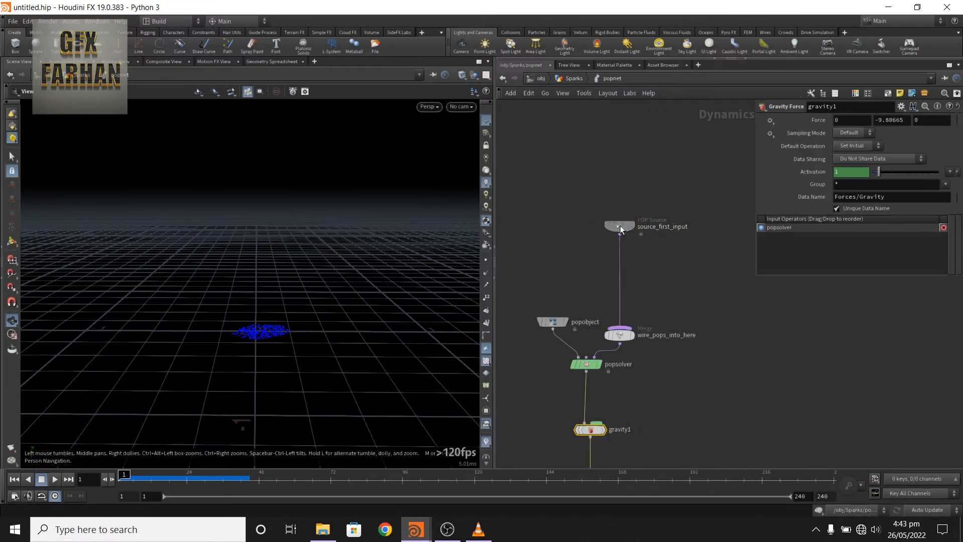
Set the POP Source's Just Born Group to create_group.
left_click(620, 224)
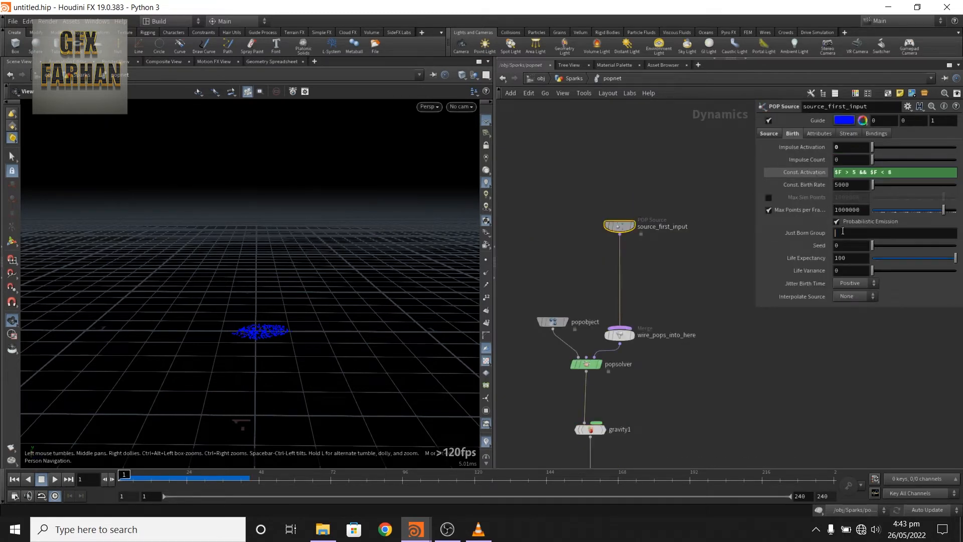
left_click(843, 231)
type("create_group")
key("Return")
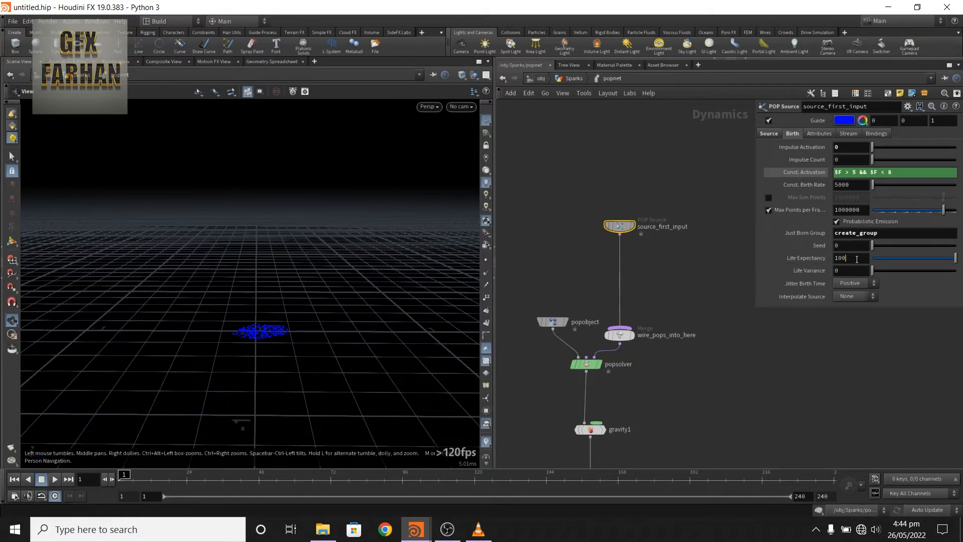
Set the POP Source's Life Expectancy to 0.5 and Life Variance to 1.
left_click(857, 259)
type("0.5")
key("Return")
left_click(835, 272)
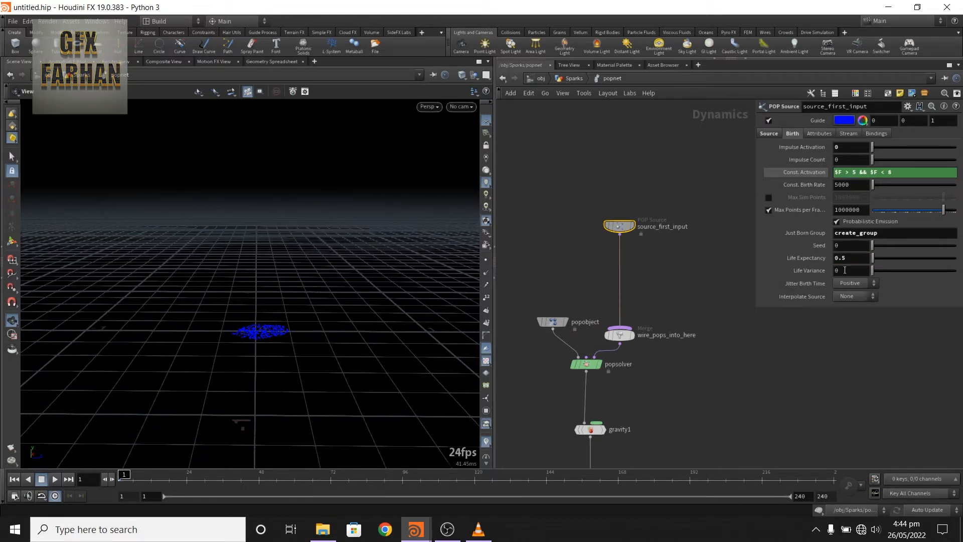
type("1")
key("Return")
Set the POP Source's Initial Velocity to Add to inherited velocity and its Inherit Velocity to 7.
left_click(817, 133)
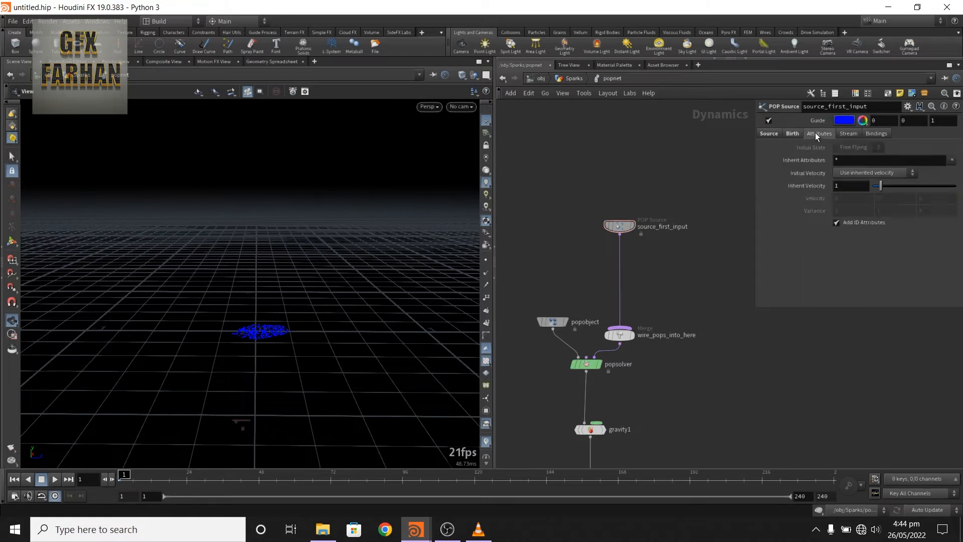
left_click(863, 173)
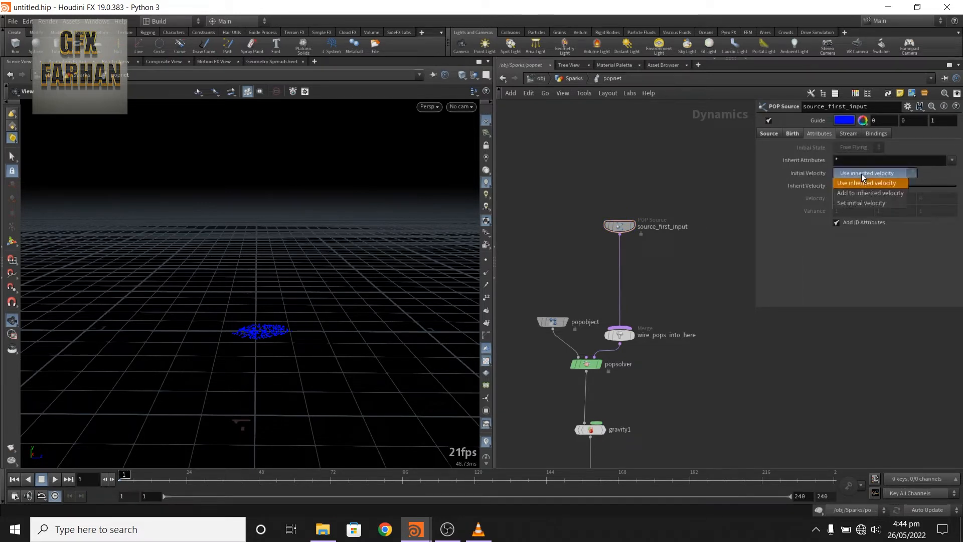
left_click(862, 194)
left_click(847, 184)
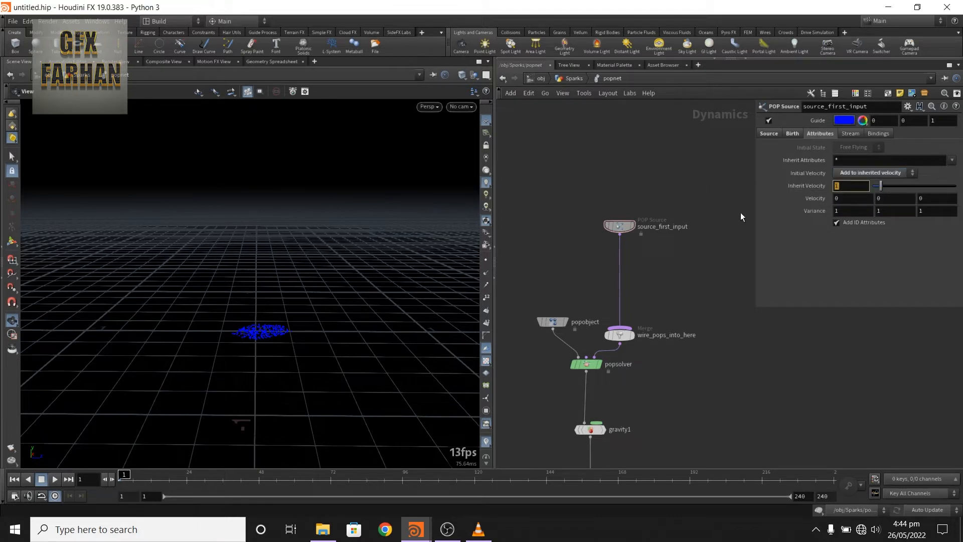
type("7")
key("Return")
Set the POP Source's velocity Variance to 2.1 on the X and Z axes.
left_click(851, 211)
type("2.1")
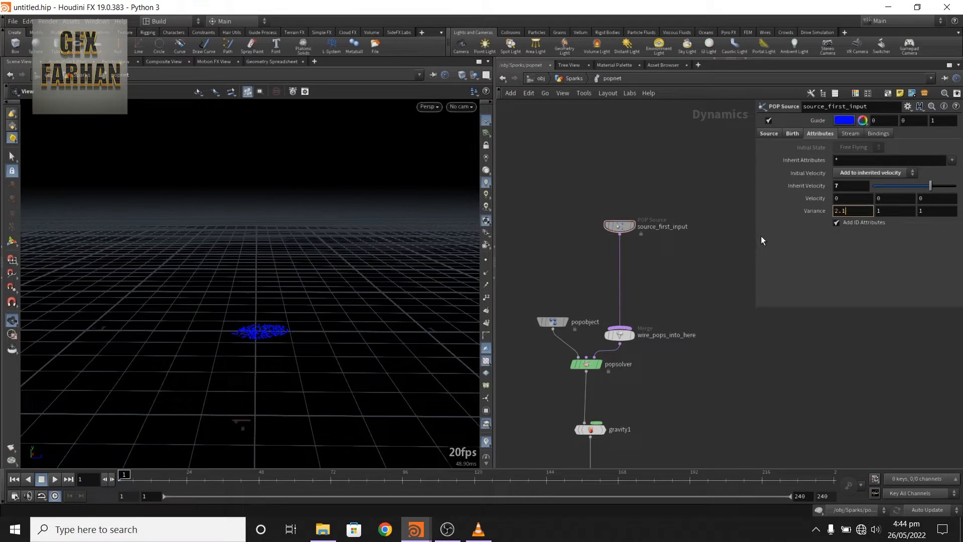
key("Return")
left_click_drag(931, 211, 826, 259)
type("2.1")
key("Return")
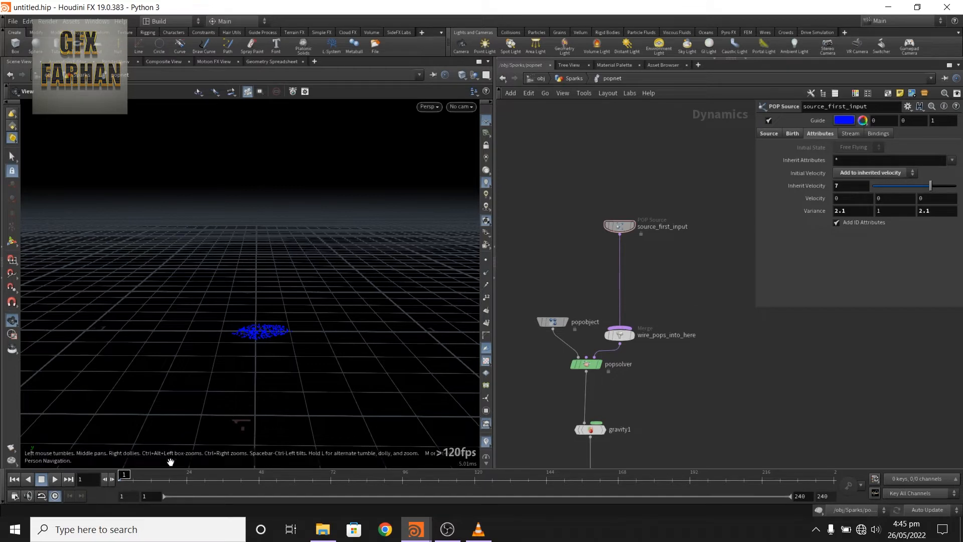
Play the particle simulation from the first frame and examine the sparks' motion from a wider, lower view.
left_click(56, 479)
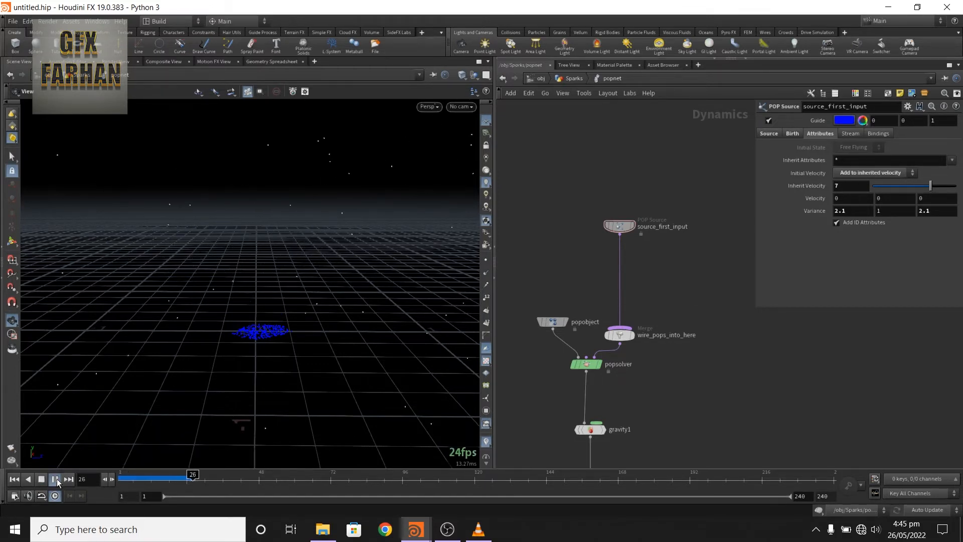
left_click(56, 480)
scroll(178, 346, "down", 5)
scroll(180, 349, "down", 3)
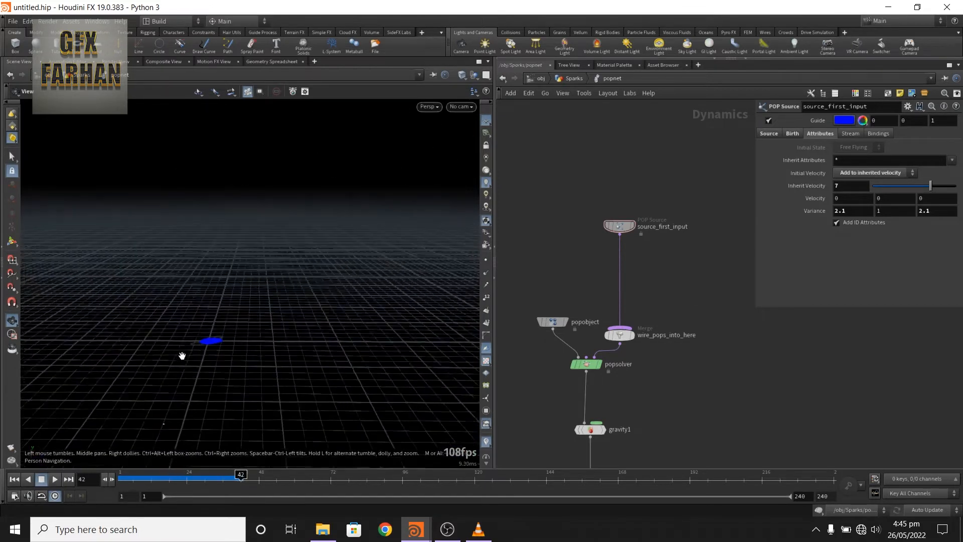
left_click_drag(182, 355, 195, 386)
scroll(197, 357, "down", 4)
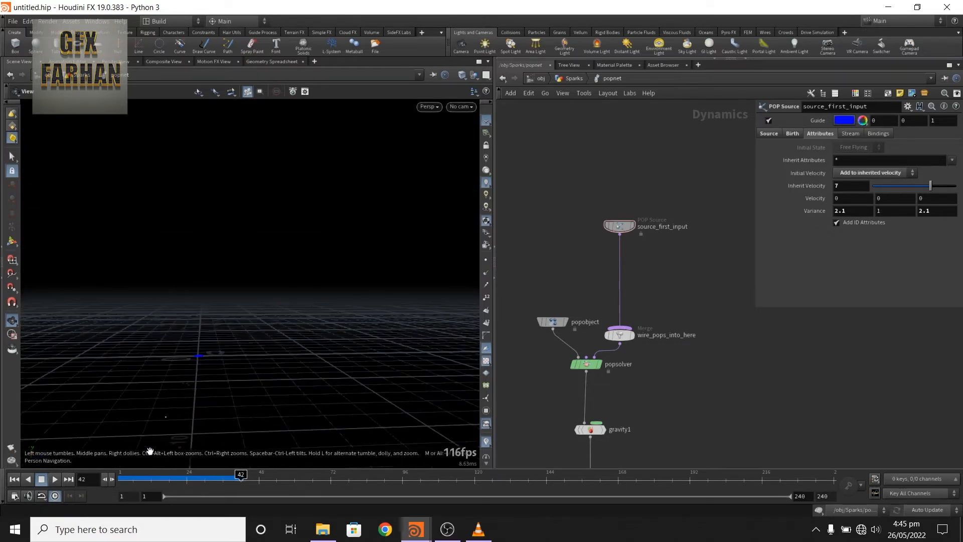
left_click(18, 479)
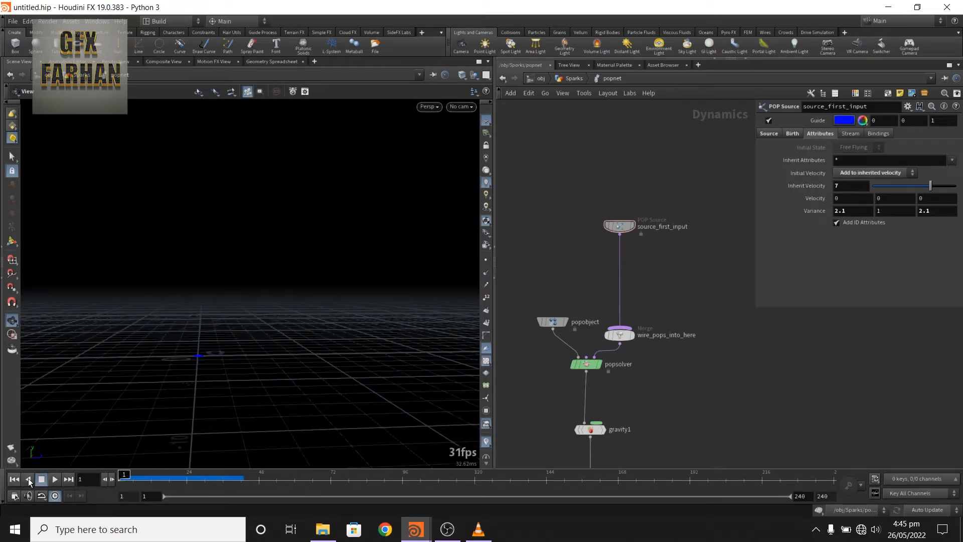
left_click(56, 478)
left_click(55, 478)
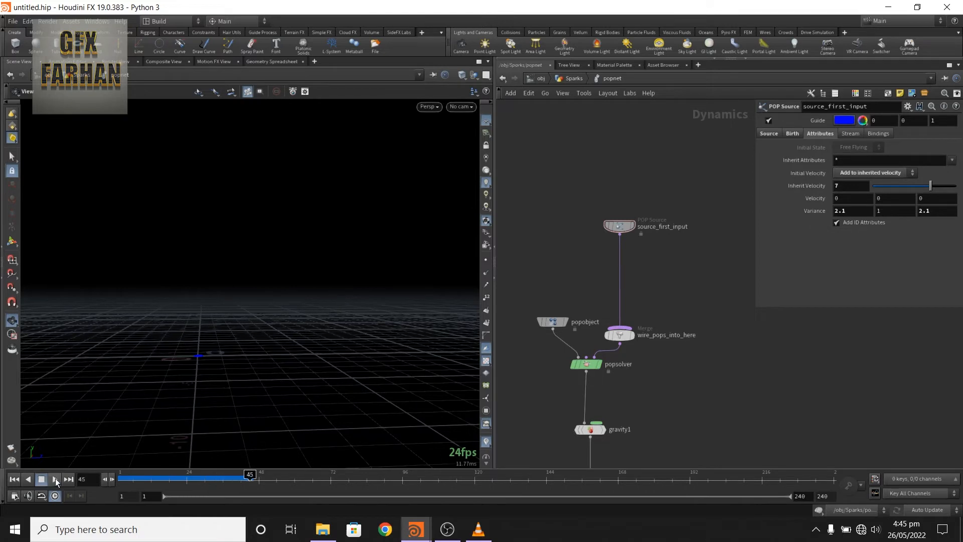
Add a Ground Plane node to the POP network beside popsolver.
middle_click_drag(672, 408, 728, 347)
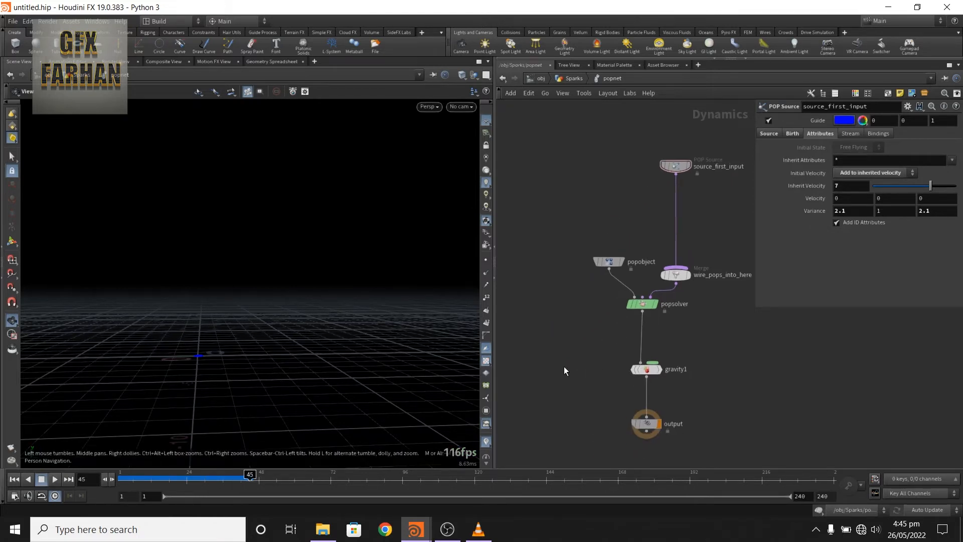
key("Tab")
type("grop")
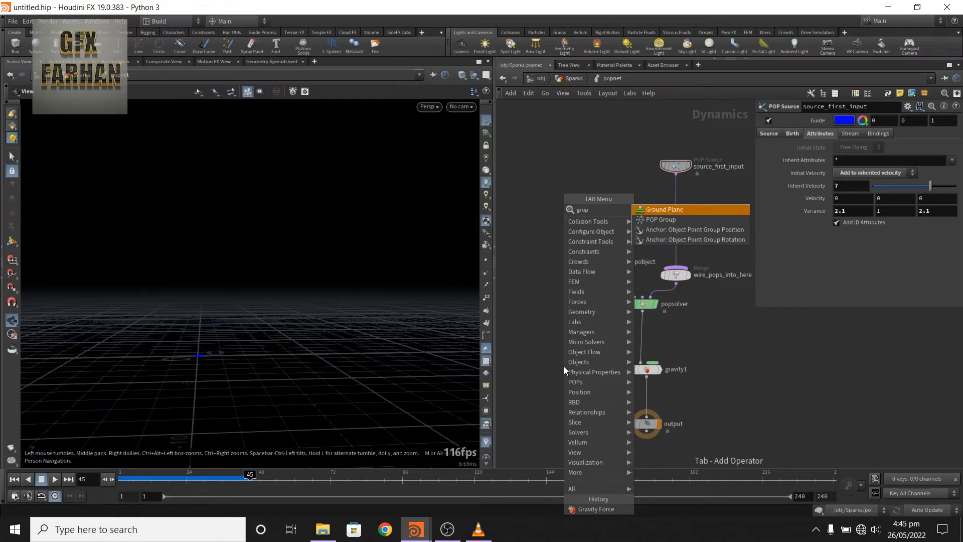
key("Return")
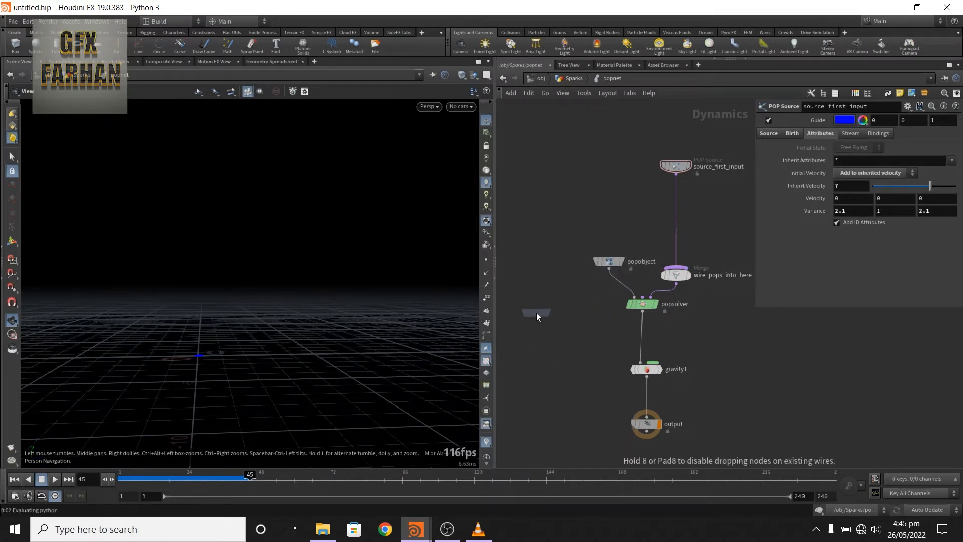
left_click(537, 312)
Insert a Merge node between popsolver and gravity1 and connect the ground plane as its second input.
key("Tab")
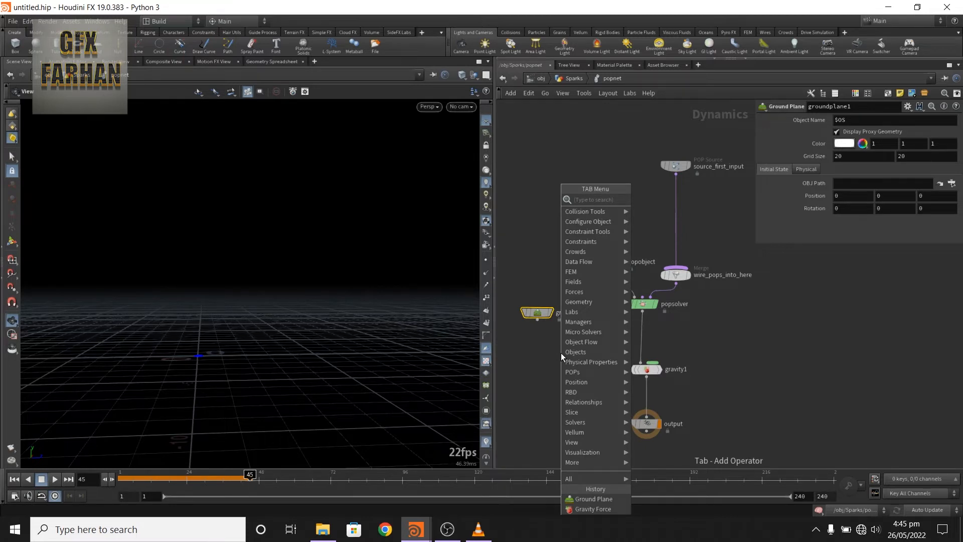
type("mer")
key("Return")
left_click(561, 353)
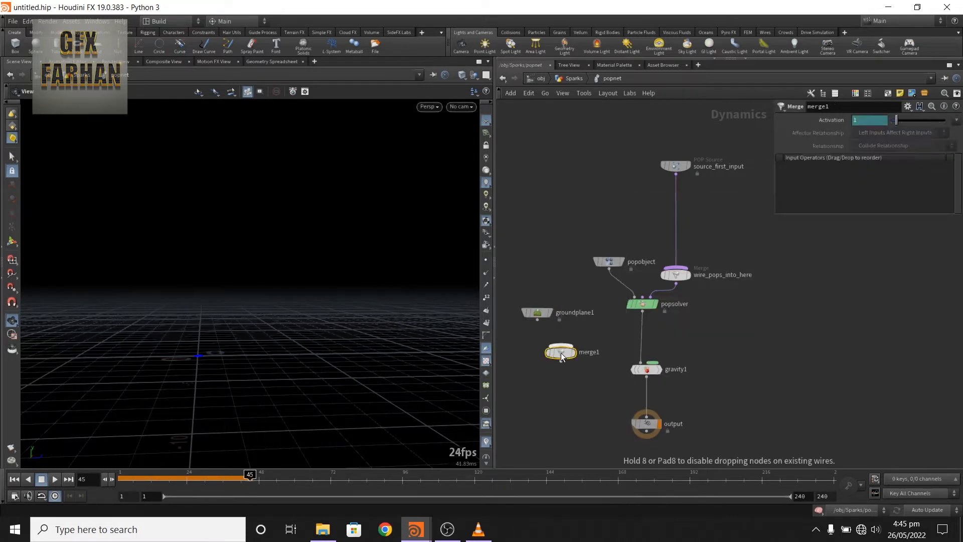
left_click_drag(562, 352, 635, 341)
left_click_drag(537, 320, 633, 334)
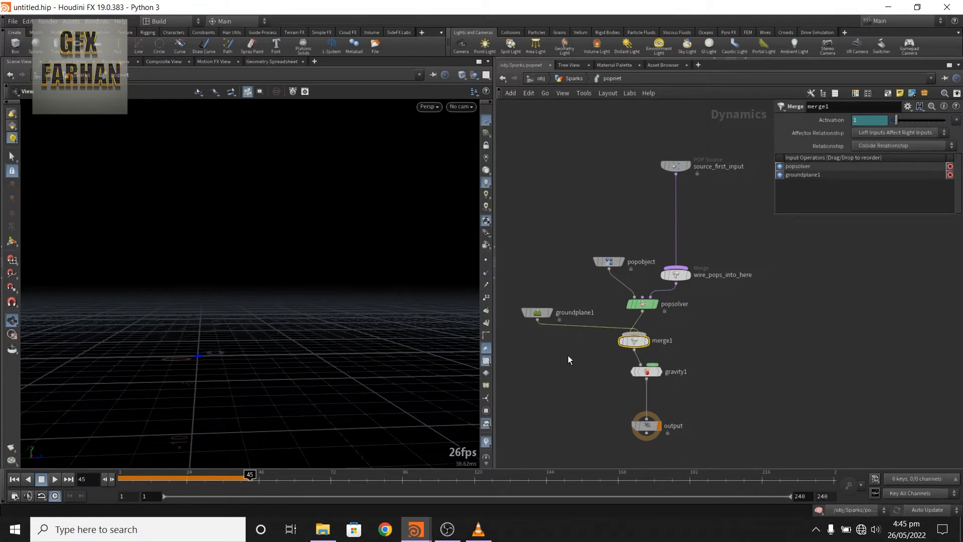
Play the simulation from the first frame and examine how the sparks interact with the ground plane from a higher view.
left_click(14, 479)
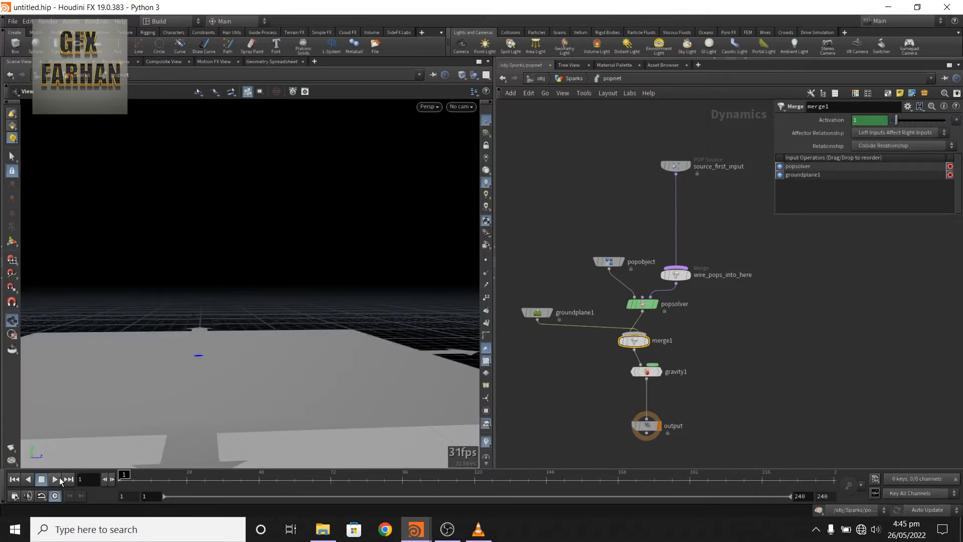
left_click_drag(206, 344, 241, 365)
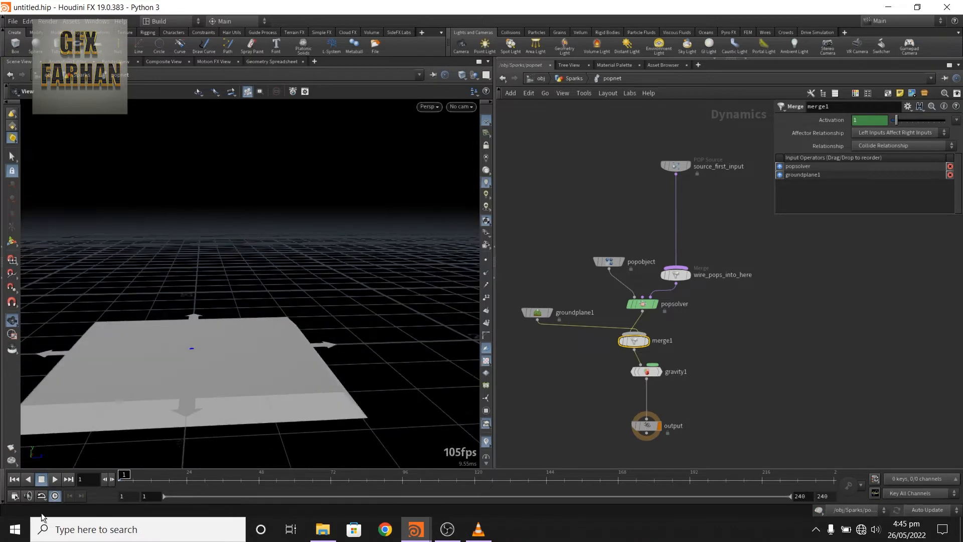
left_click(55, 479)
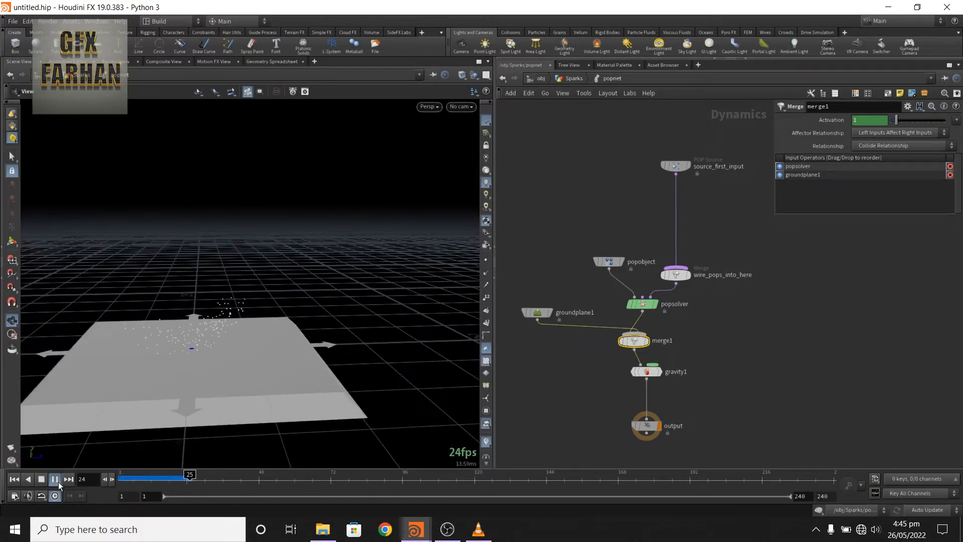
left_click(58, 482)
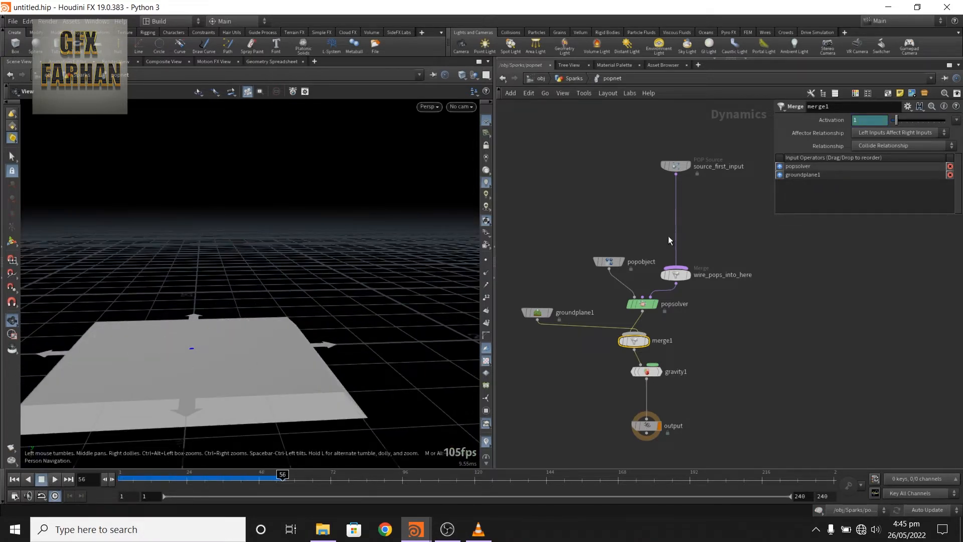
Reorder merge1's inputs so groundplane1 comes before popsolver, keeping the output node as the displayed node.
left_click(541, 312)
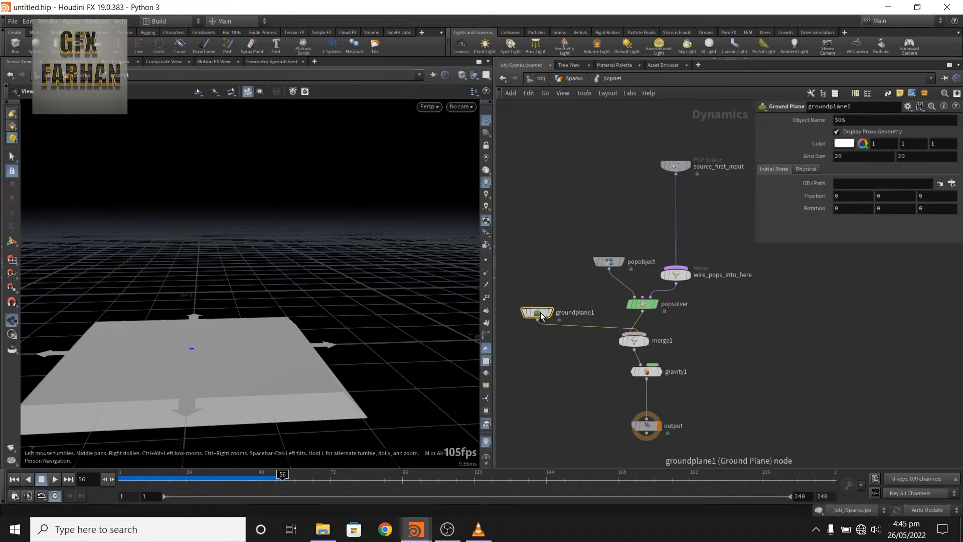
left_click(635, 342)
left_click(649, 342)
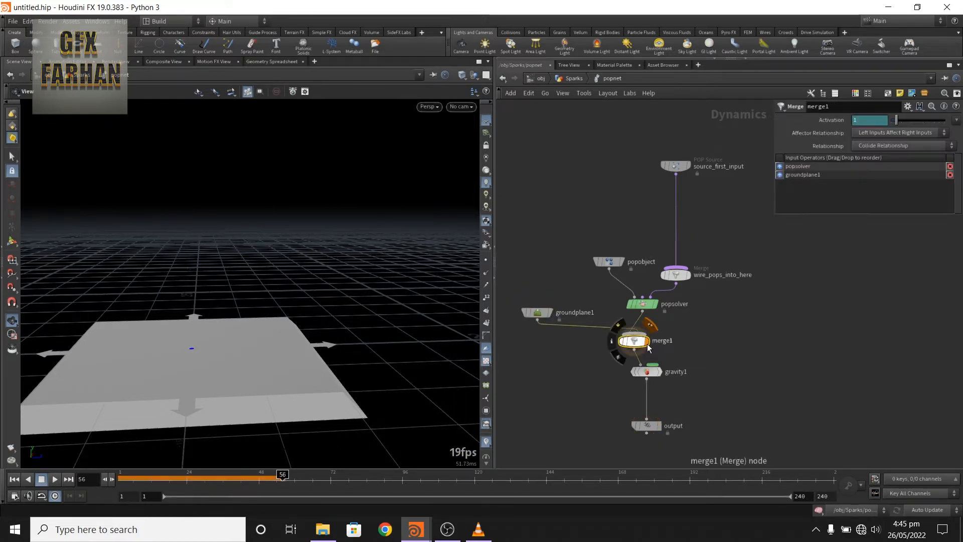
left_click_drag(784, 175, 783, 164)
left_click(661, 427)
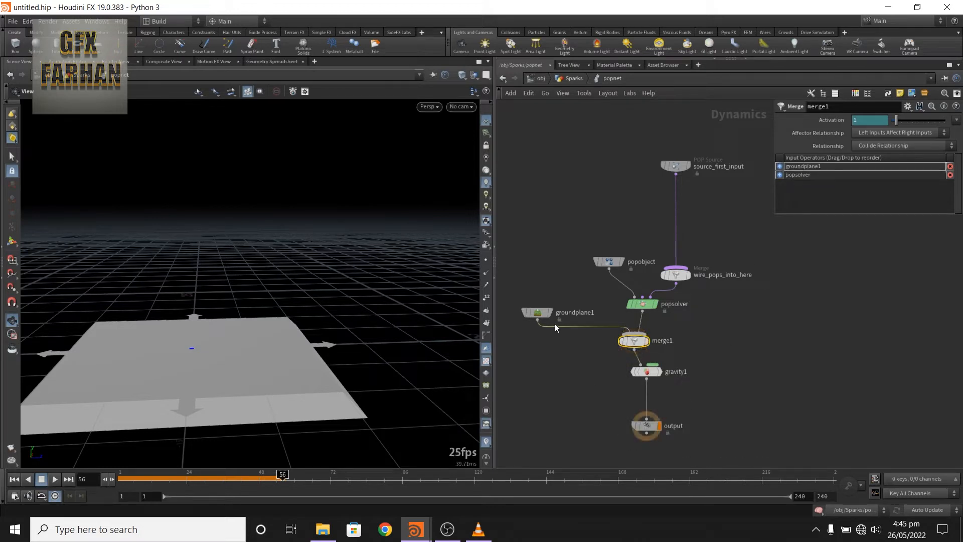
Turn off Display Proxy Geometry on groundplane1 and replay the simulation from the first frame to check the collisions.
left_click(536, 314)
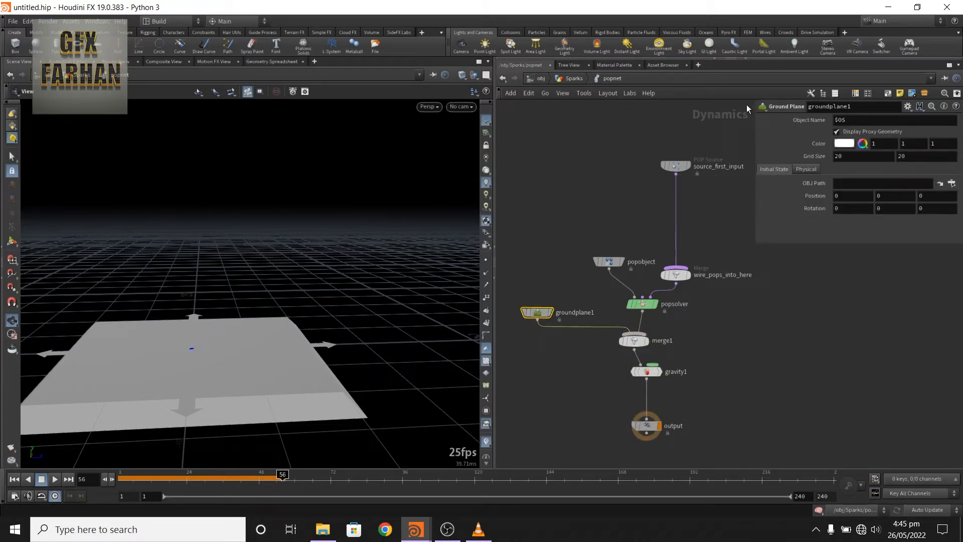
left_click(837, 133)
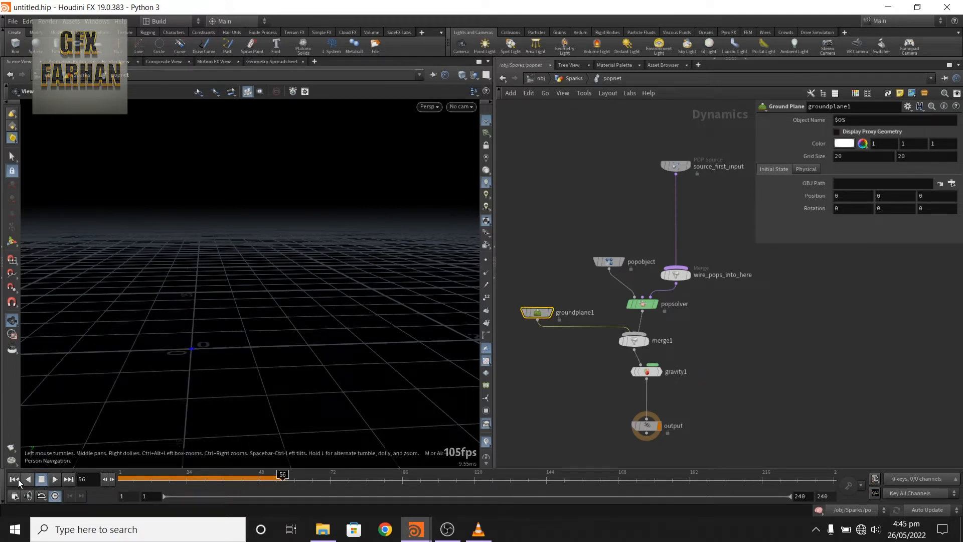
left_click(19, 480)
left_click(56, 481)
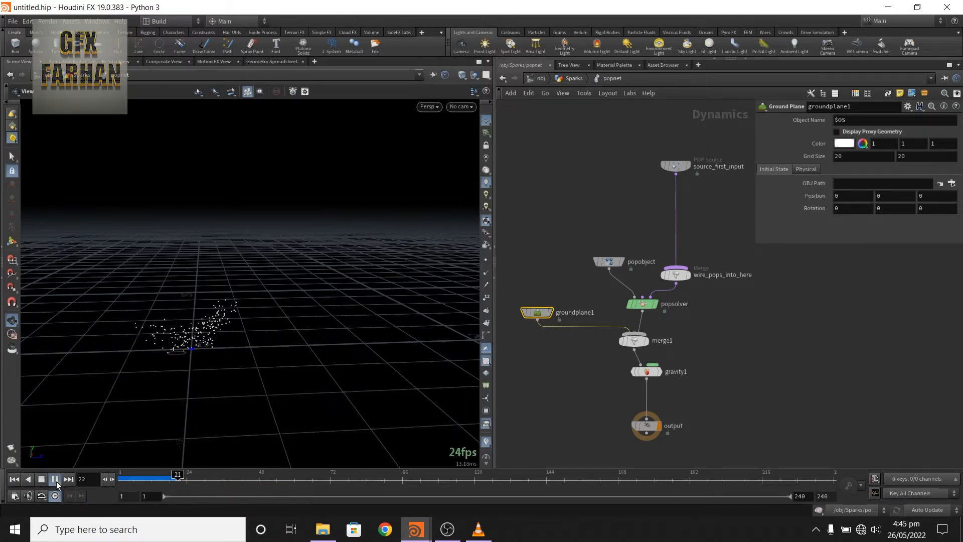
left_click(56, 481)
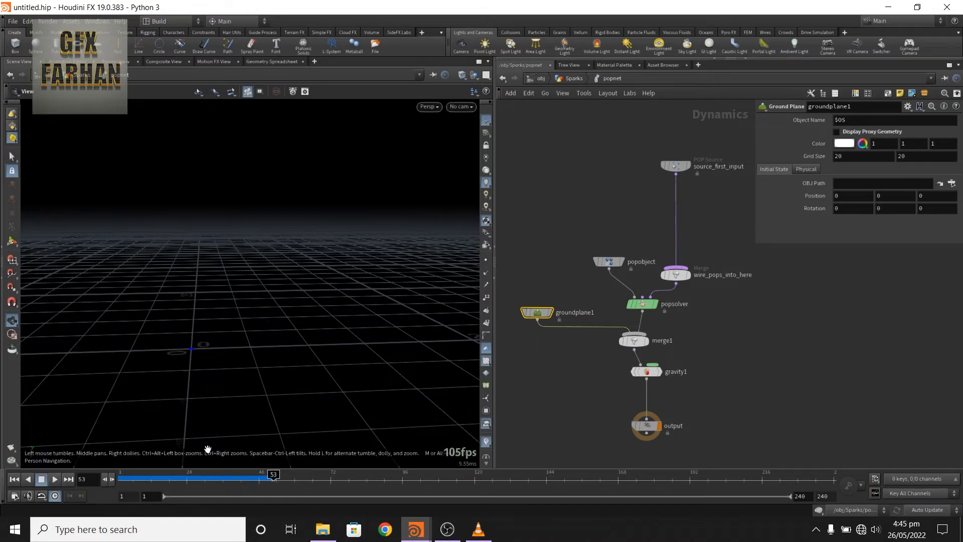
left_click(14, 479)
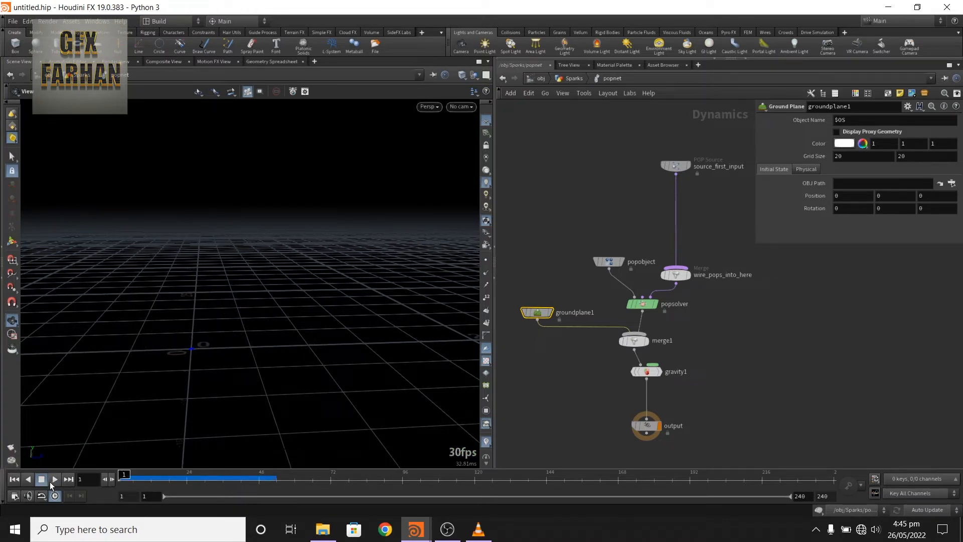
left_click(52, 482)
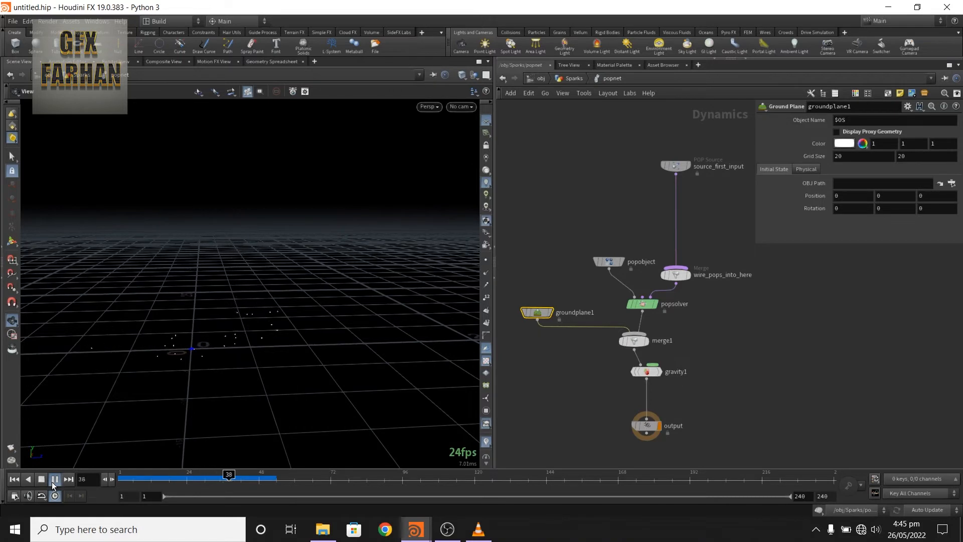
left_click(53, 482)
Set the ground plane's physical Bounce Forward to 0.8.
left_click(807, 171)
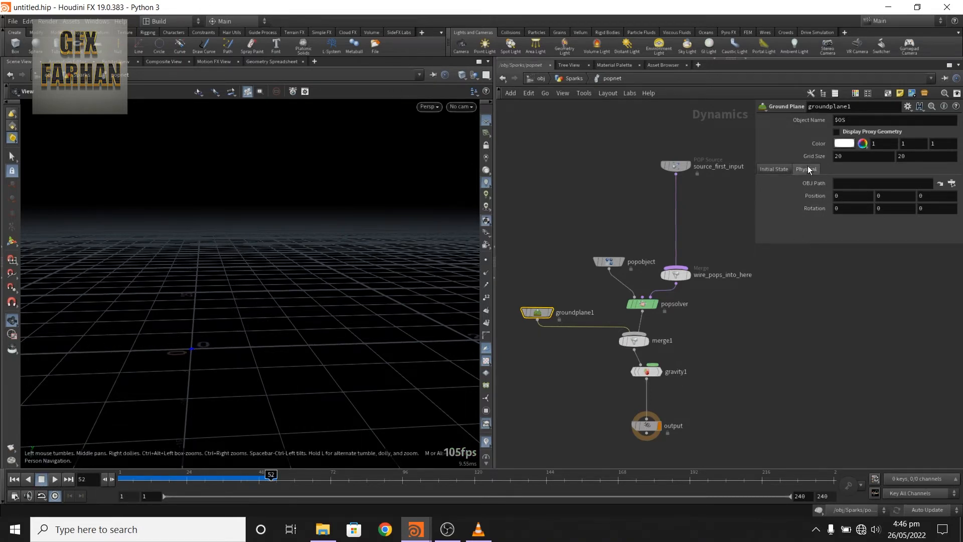
left_click(847, 195)
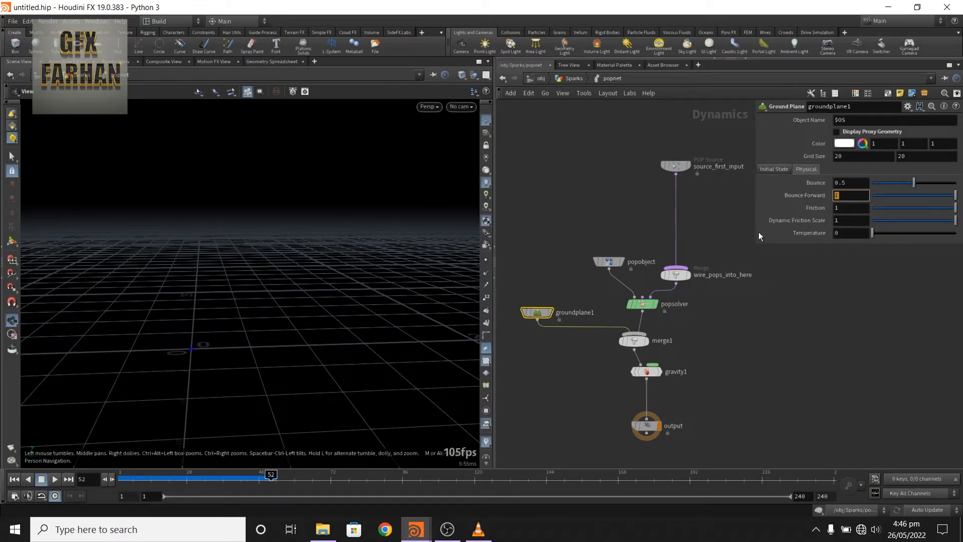
type("0.8")
key("Return")
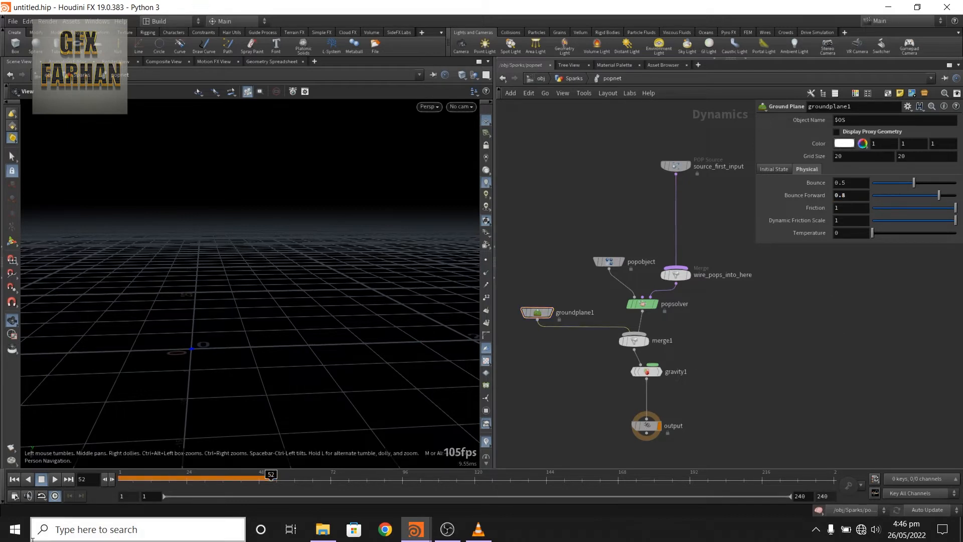
Replay the simulation from the first frame and examine the sparks up close at frame 6.
left_click(14, 480)
left_click(55, 479)
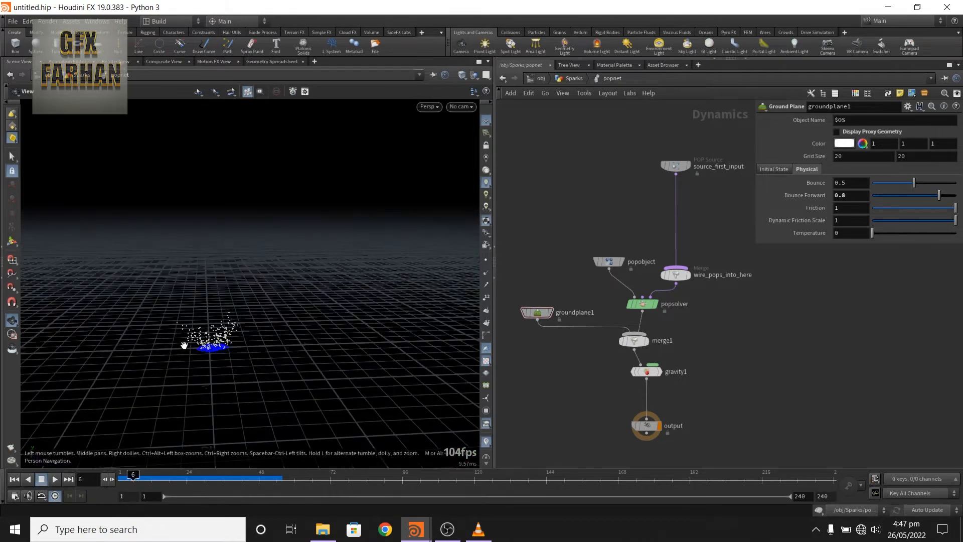
scroll(185, 345, "up", 5)
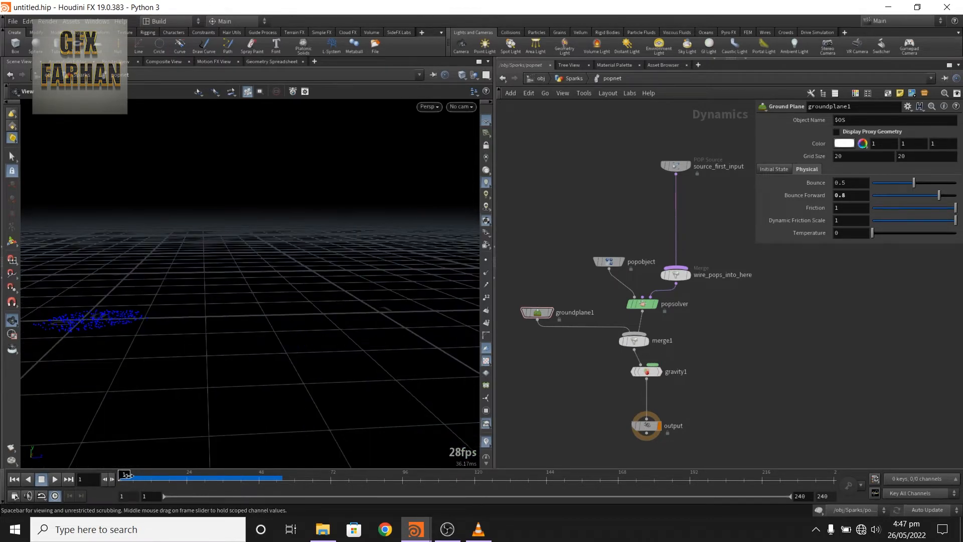
left_click_drag(129, 475, 143, 476)
middle_click_drag(155, 371, 268, 336)
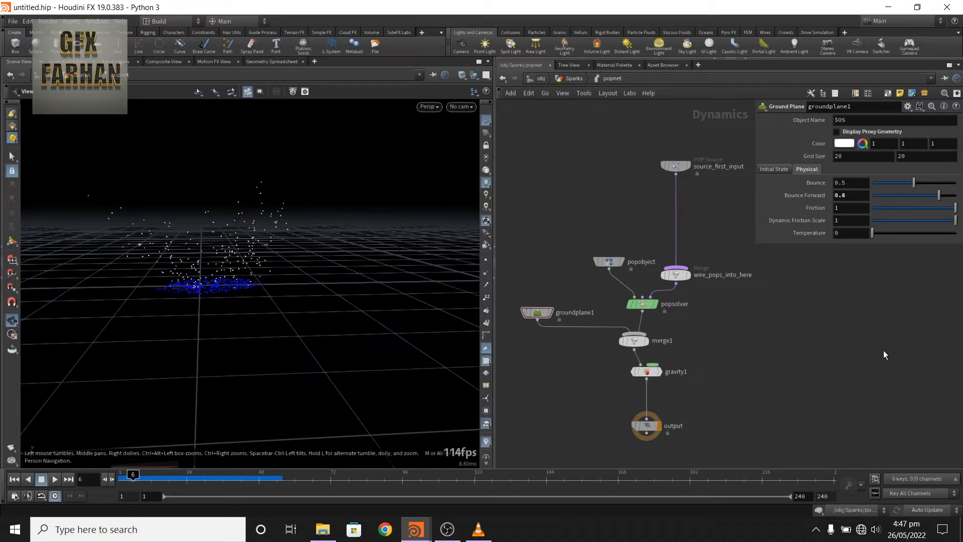
Insert a POP VOP node between source_first_input and wire_pops_into_here.
middle_click_drag(884, 351, 828, 422)
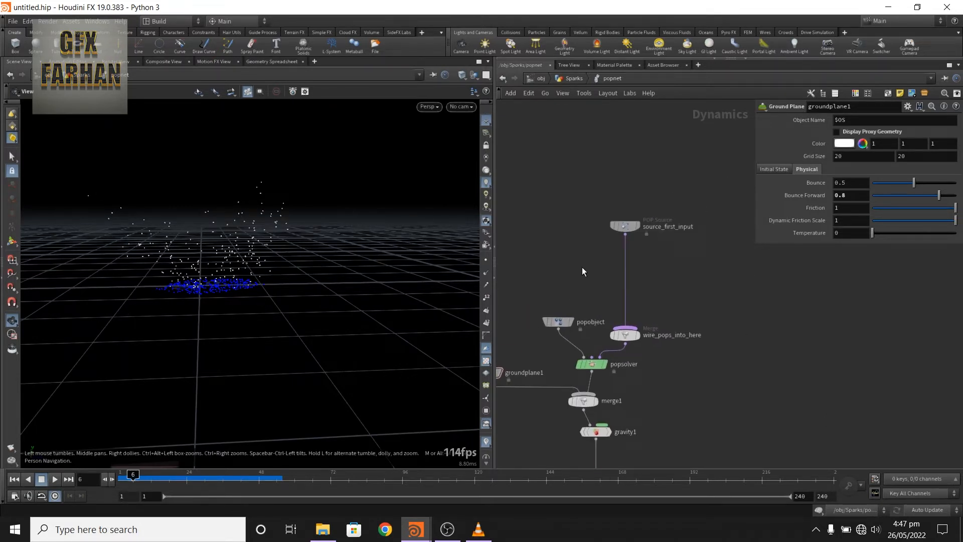
scroll(582, 272, "up", 3)
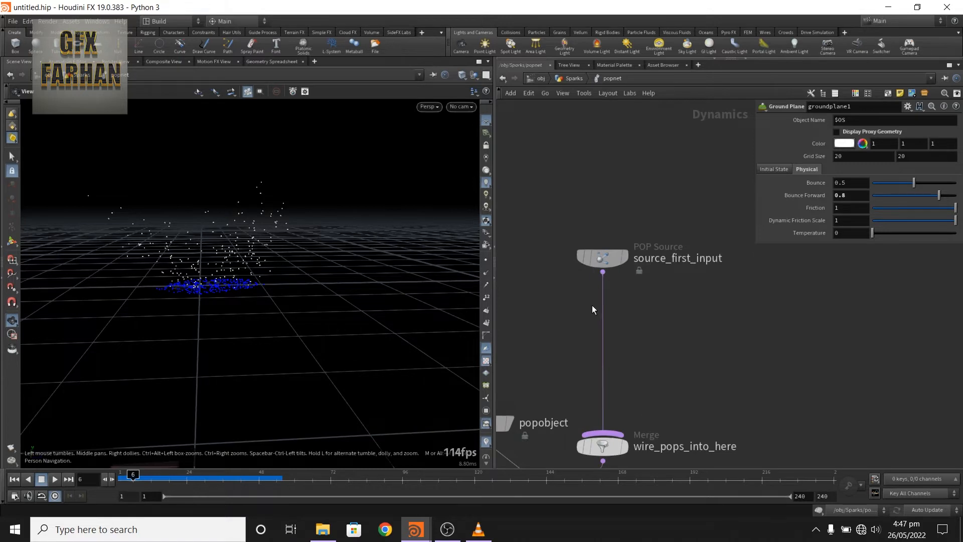
key("Tab")
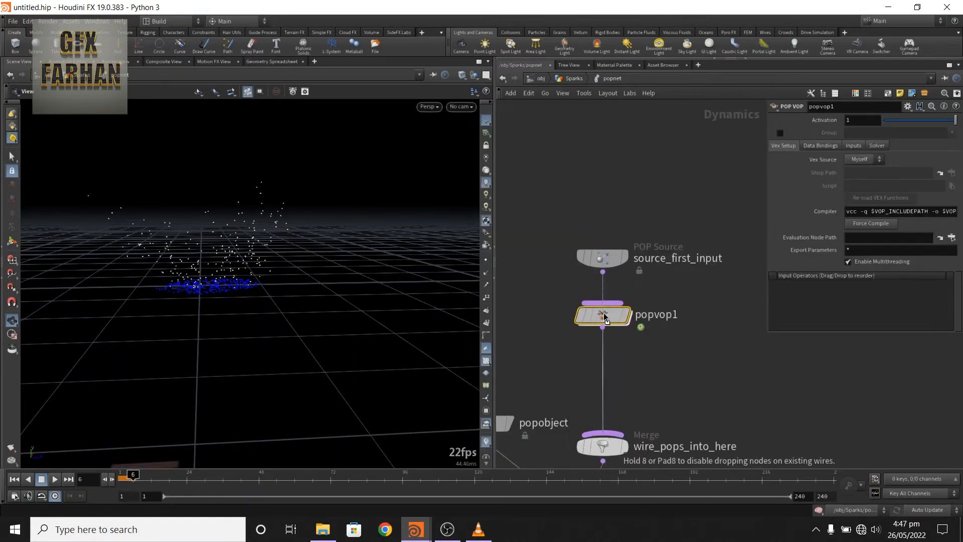
left_click(602, 322)
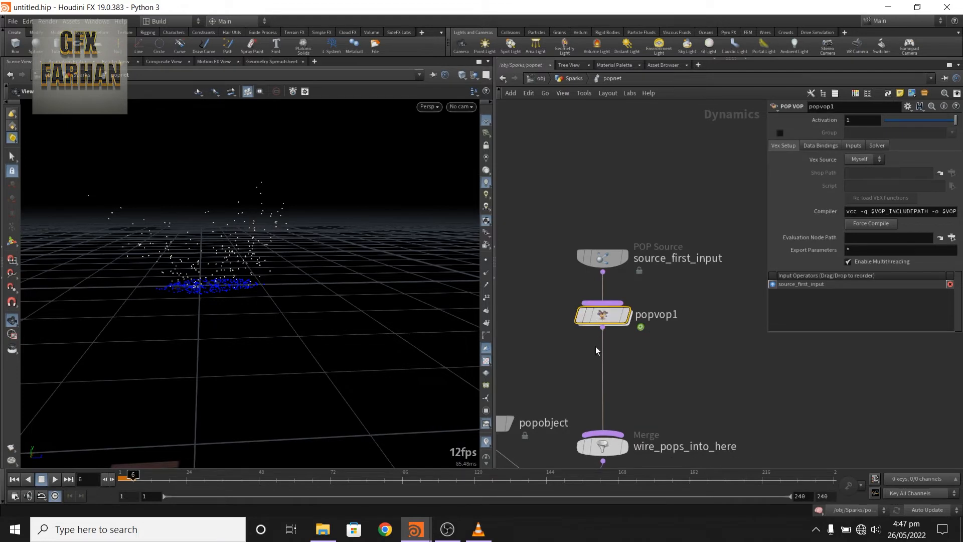
Go inside popvop1 and add a Vector to Float node beside the geometryvopglobal1 node.
double_click(602, 319)
key("Tab")
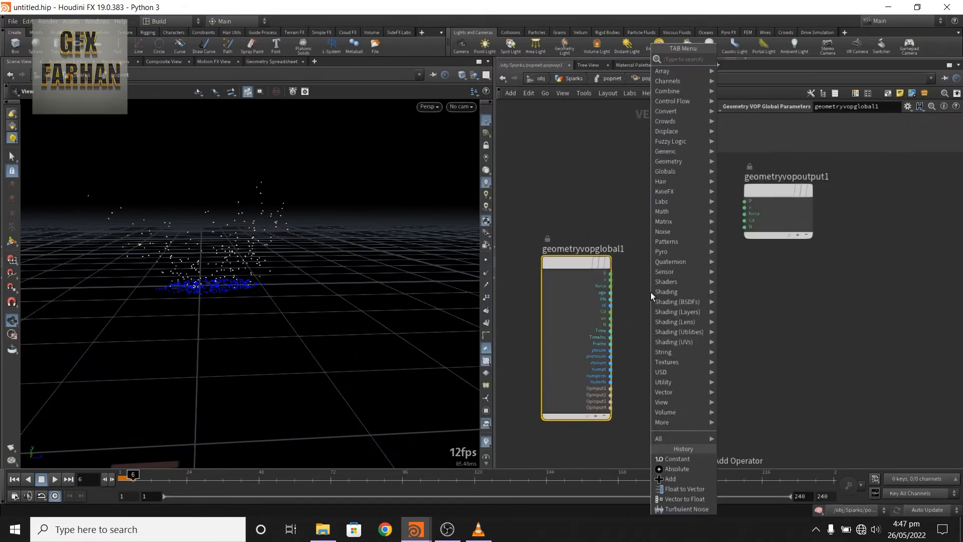
type("vec")
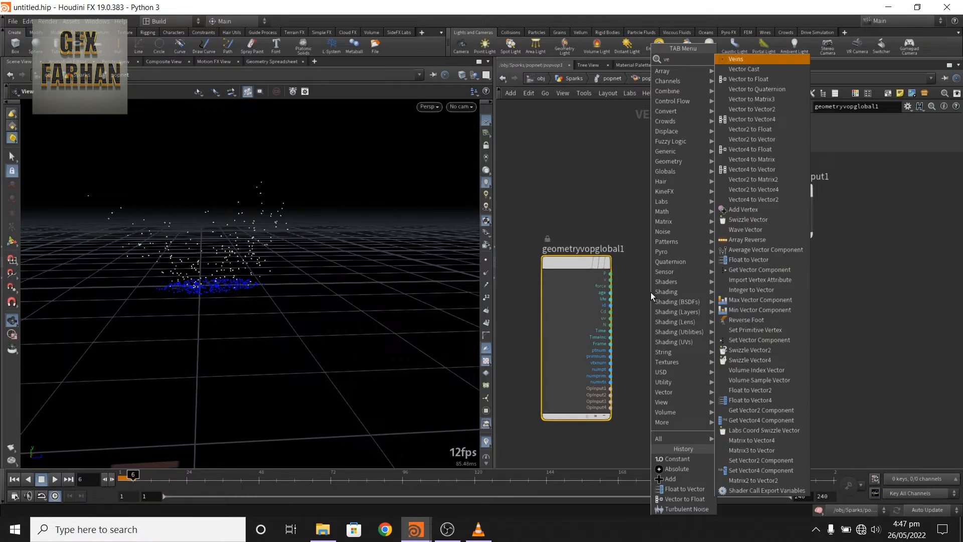
key("Down")
key("Down")
key("Return")
left_click(651, 292)
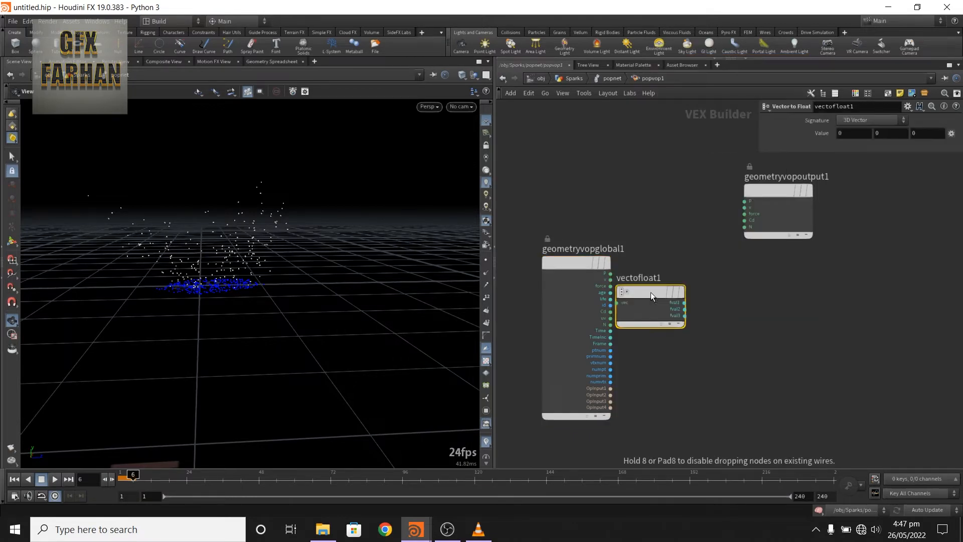
Add a Float to Vector node to the popvop1 network.
key("Tab")
type("floa")
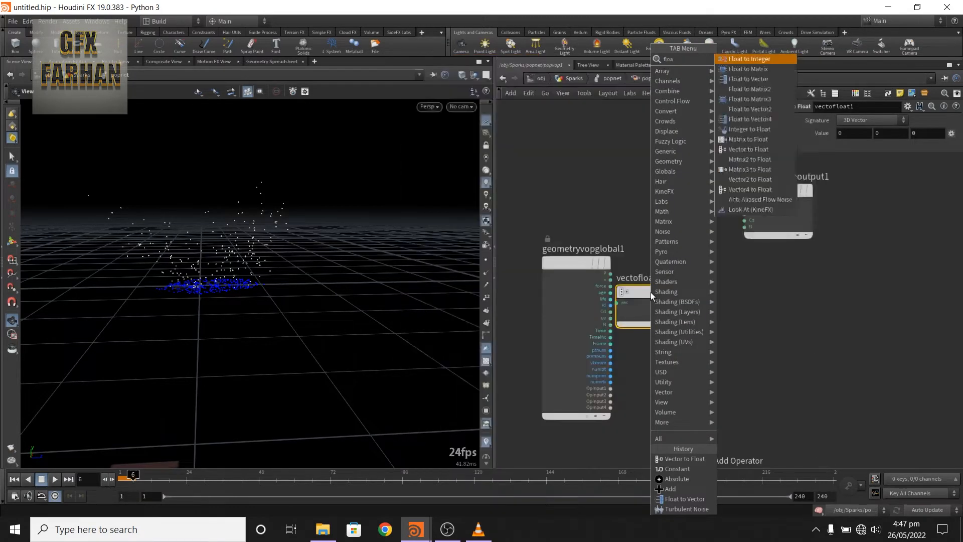
type("t")
key("Down")
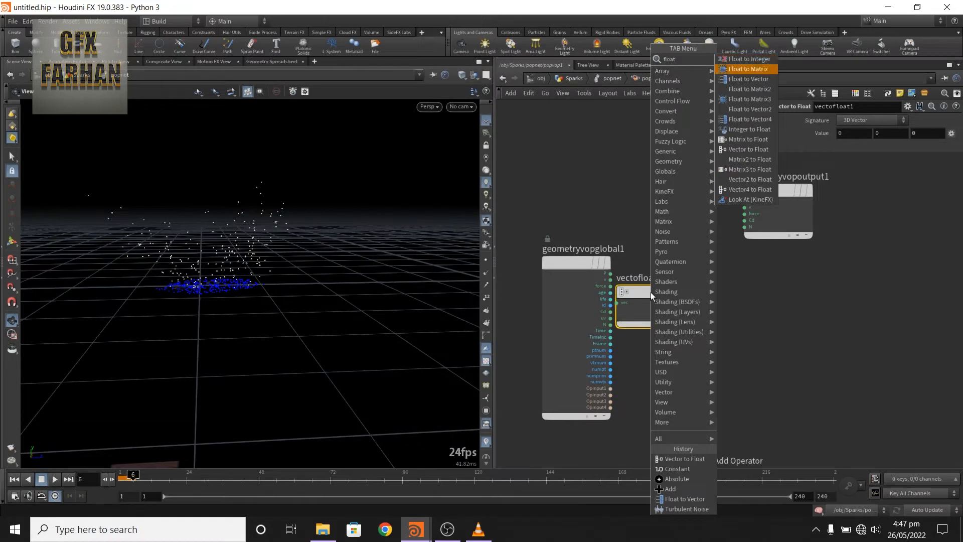
key("Down")
key("Return")
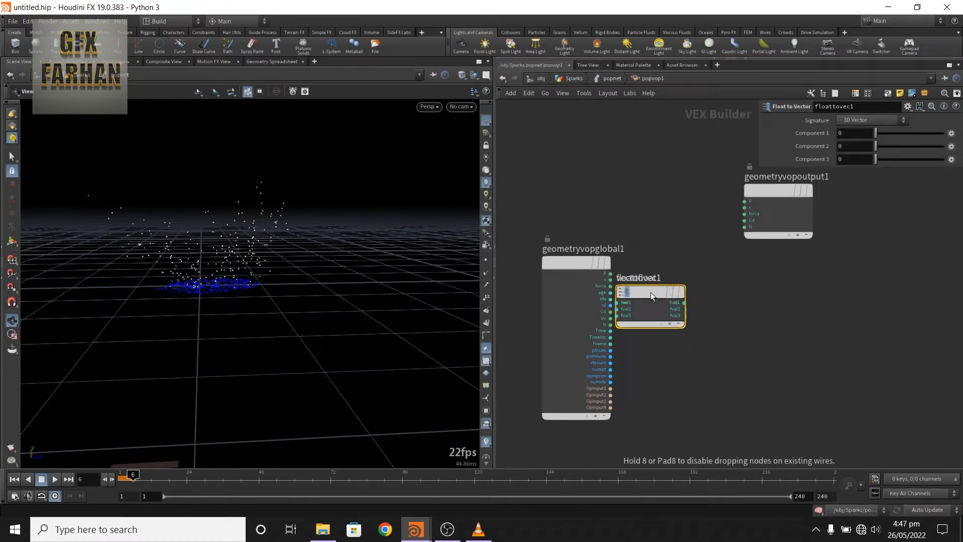
left_click(651, 292)
Connect vectofloat1's fval1 and fval3 outputs to the matching inputs of floattovec1, skipping fval2.
scroll(651, 292, "up", 3)
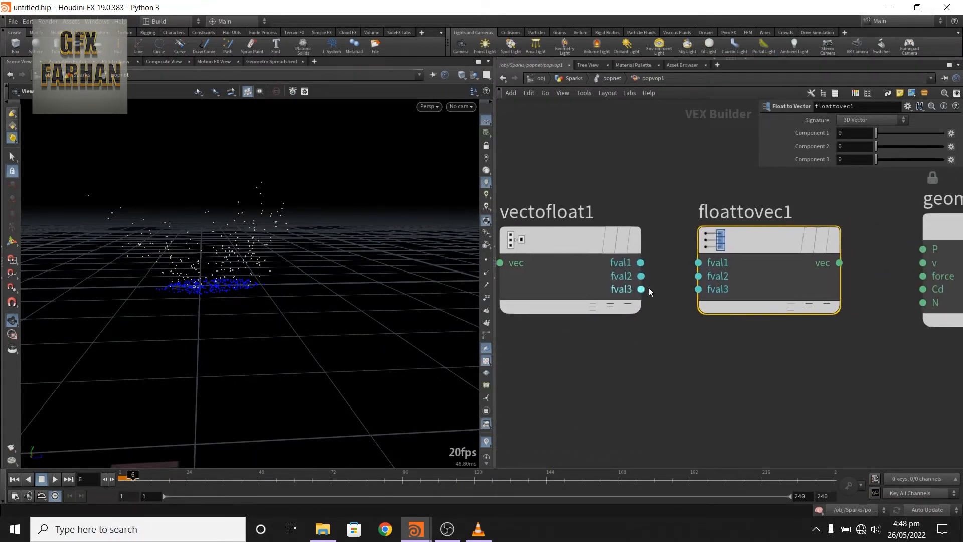
left_click_drag(641, 263, 698, 263)
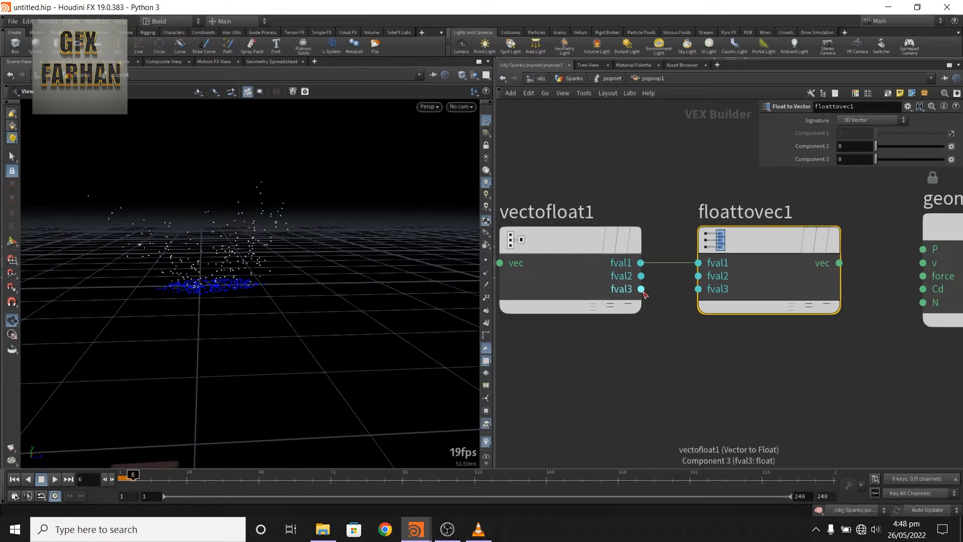
left_click_drag(642, 291, 688, 291)
Connect floattovec1's vec output to P on geometryvopoutput1 and return to the popnet level.
middle_click_drag(736, 410, 630, 419)
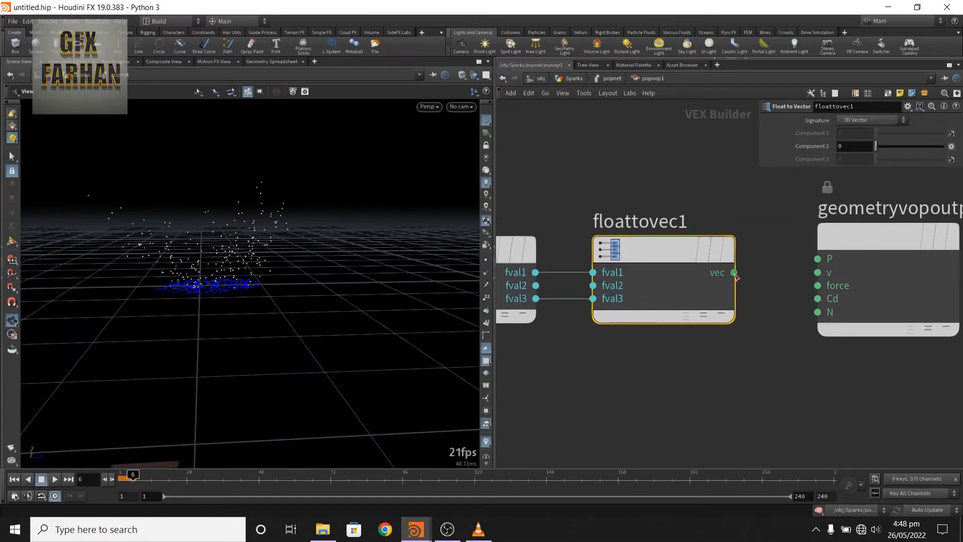
left_click_drag(736, 277, 818, 259)
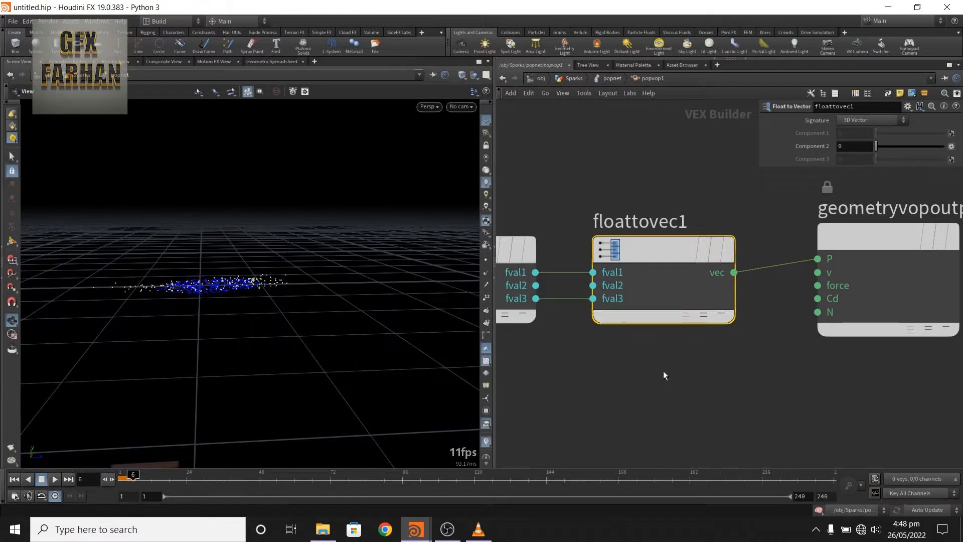
middle_click_drag(663, 371, 732, 378)
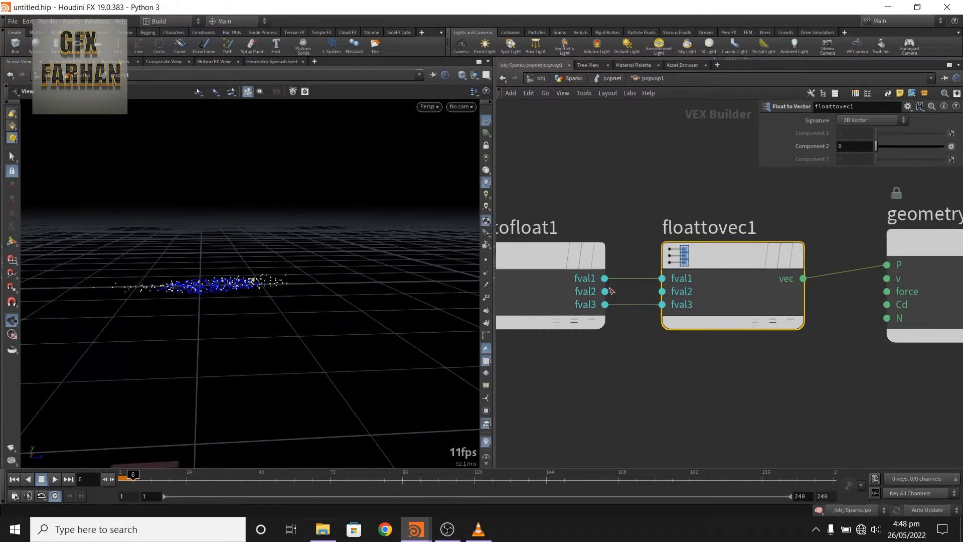
key("u")
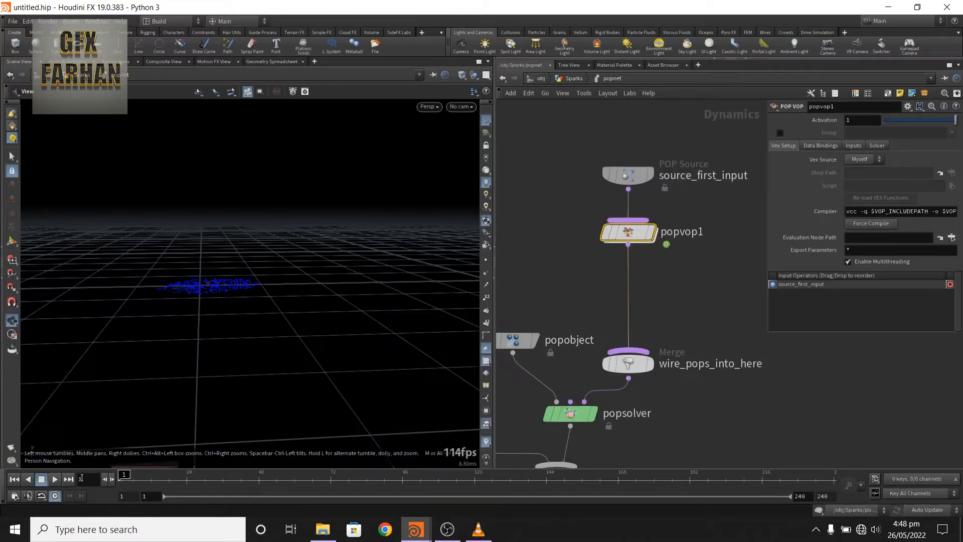
Add a POP Force node between popvop1 and wire_pops_into_here in the popnet network.
left_click(124, 477)
key("Tab")
type("popf")
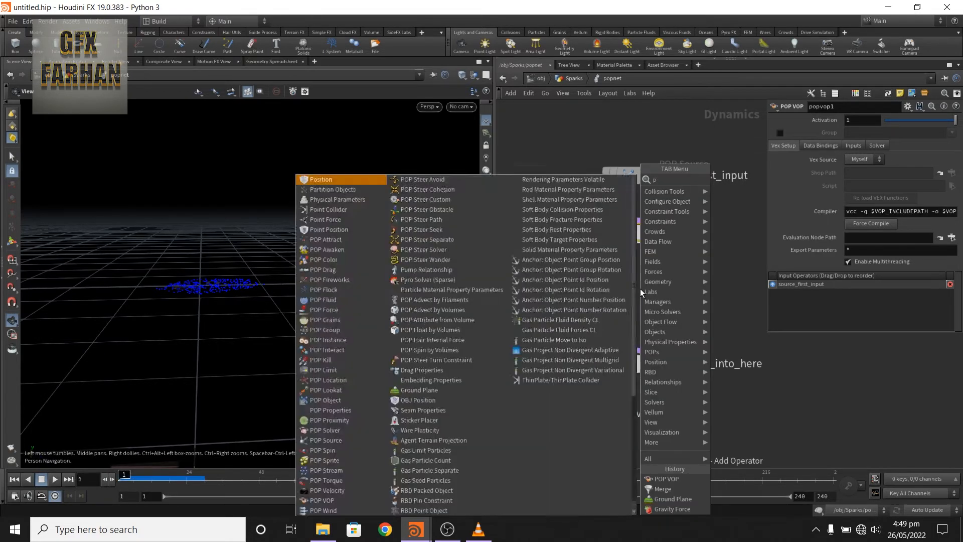
key("Down")
key("Down")
key("Down")
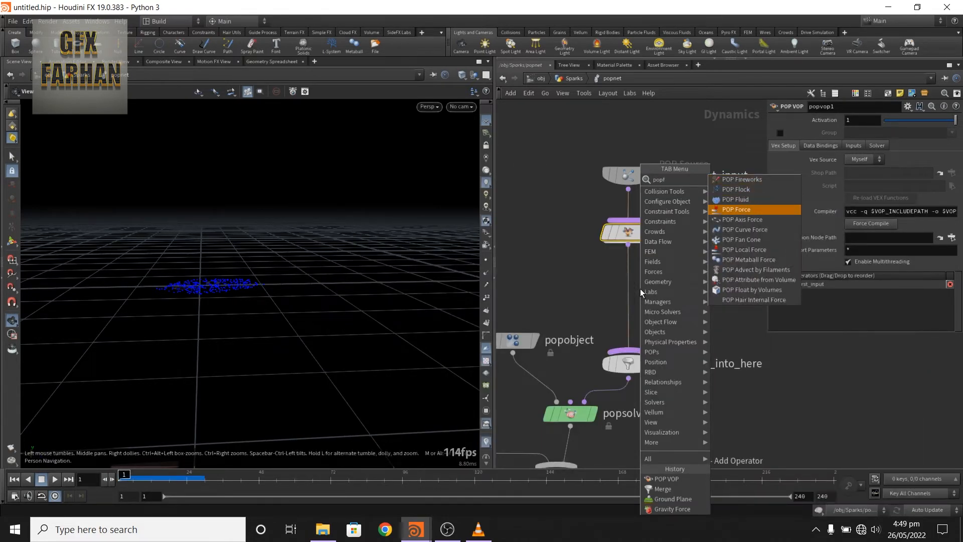
key("Return")
left_click(641, 288)
Set popforce1's noise Amplitude to 2 and play the simulation.
left_click(856, 208)
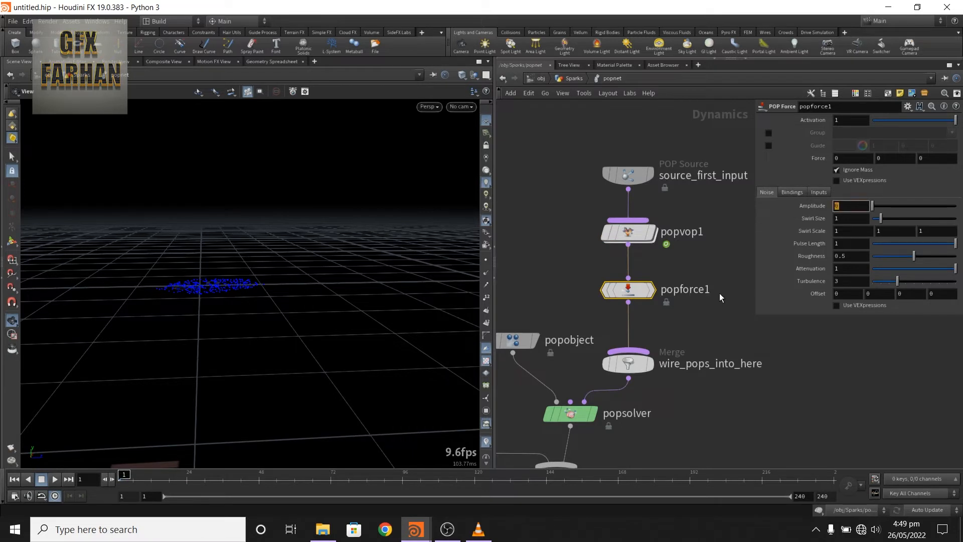
type("2")
key("Return")
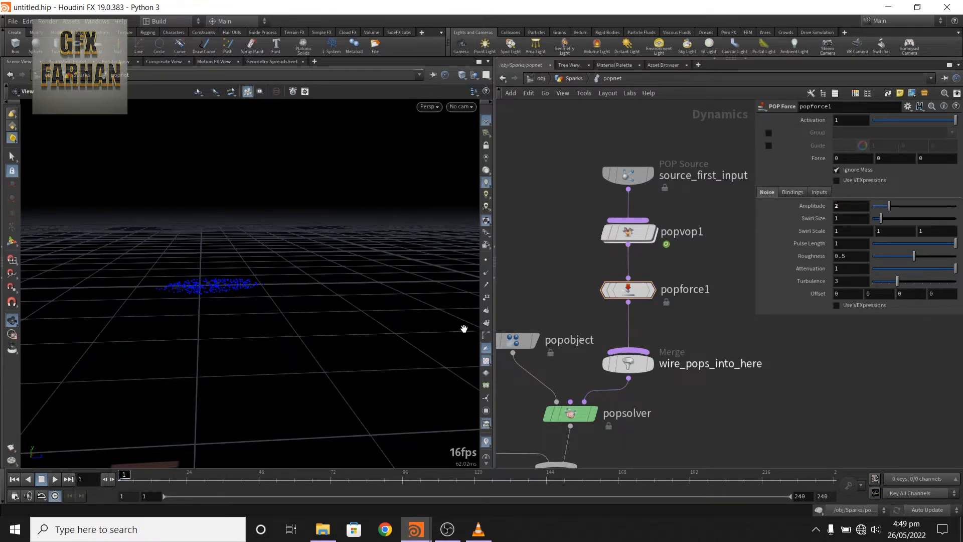
left_click(54, 480)
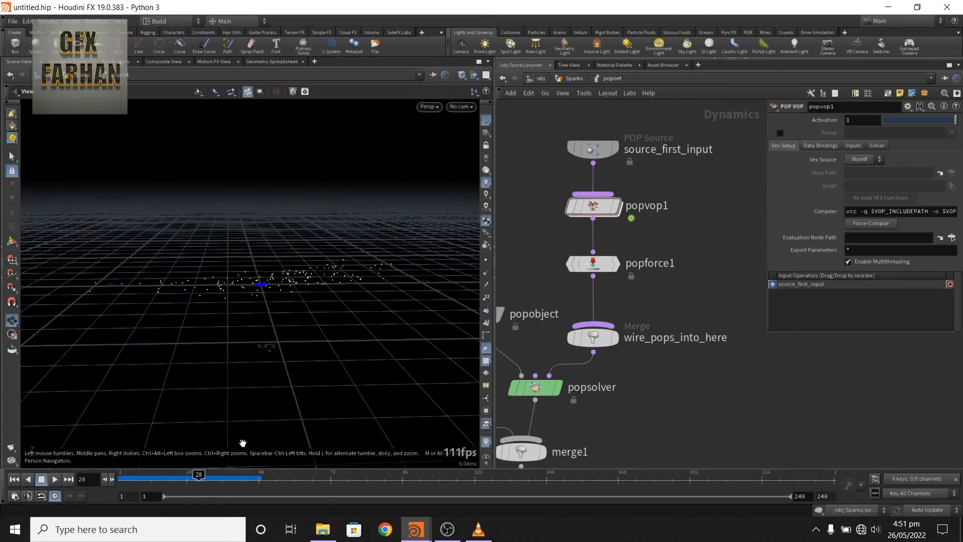
Replay the particle simulation from frame 1 to check the motion, then return to the start frame.
left_click_drag(200, 476, 100, 472)
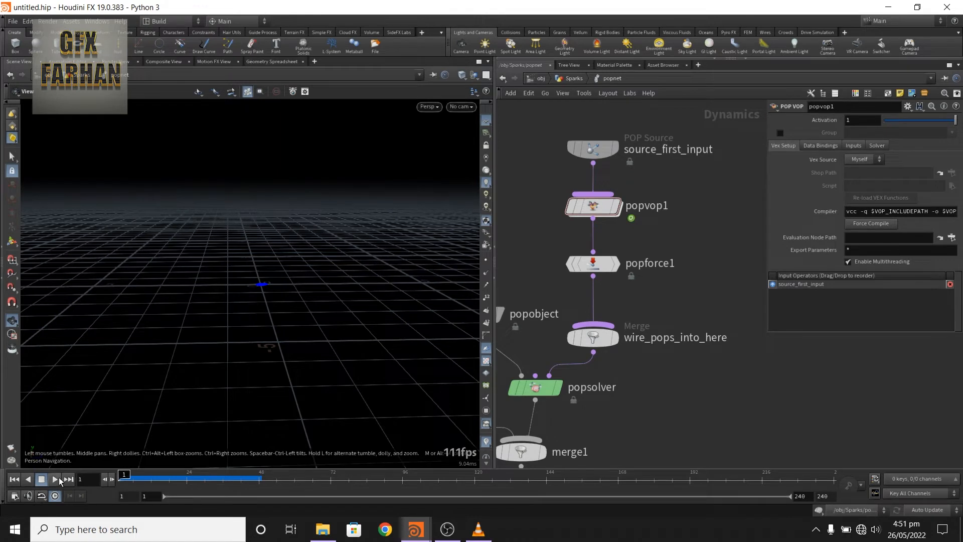
left_click(58, 479)
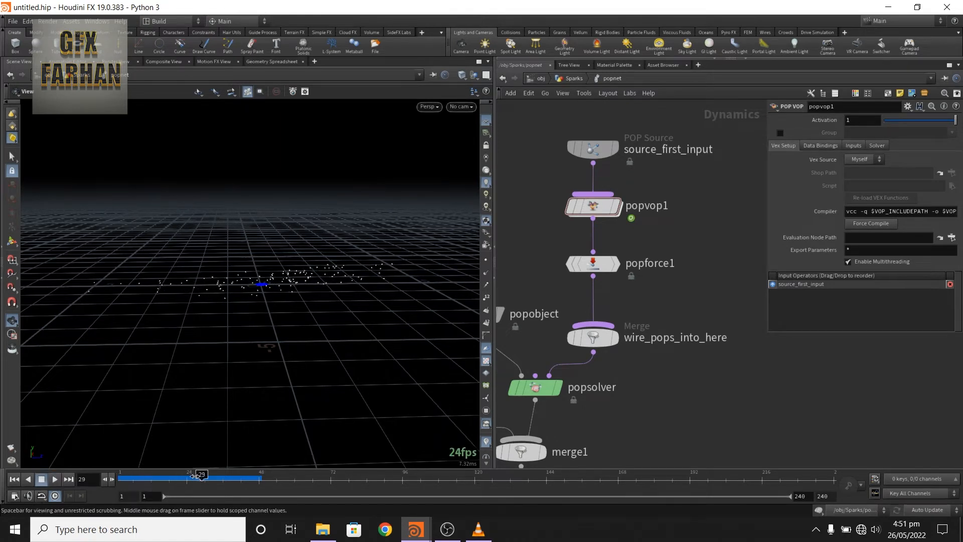
left_click_drag(195, 476, 120, 475)
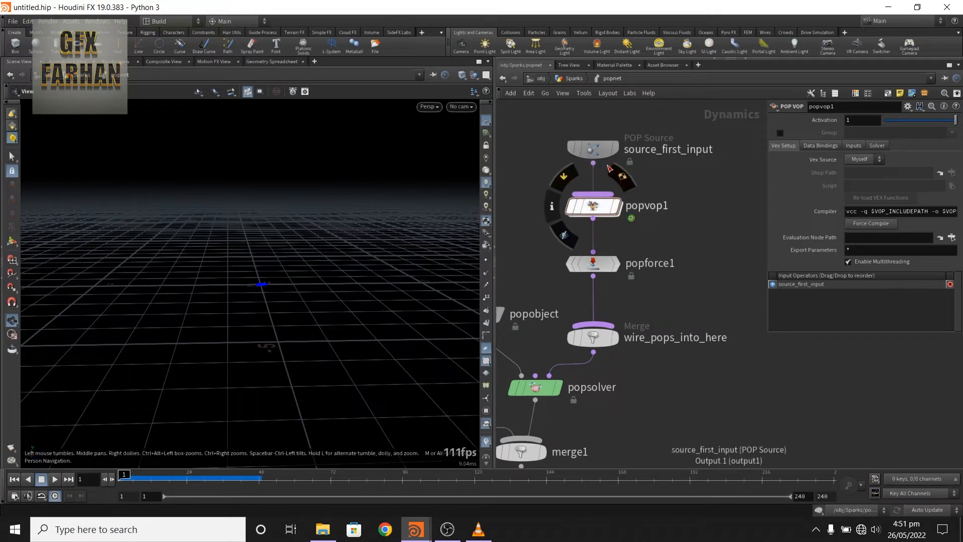
Restrict popvop1 to the POP source's just-born group by enabling Group with create_group, and play the simulation.
left_click(593, 149)
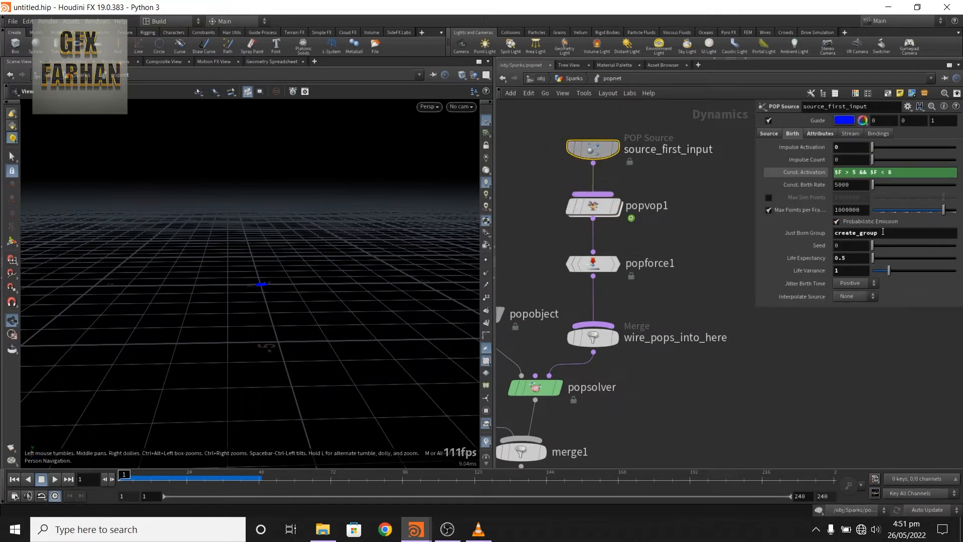
double_click(855, 232)
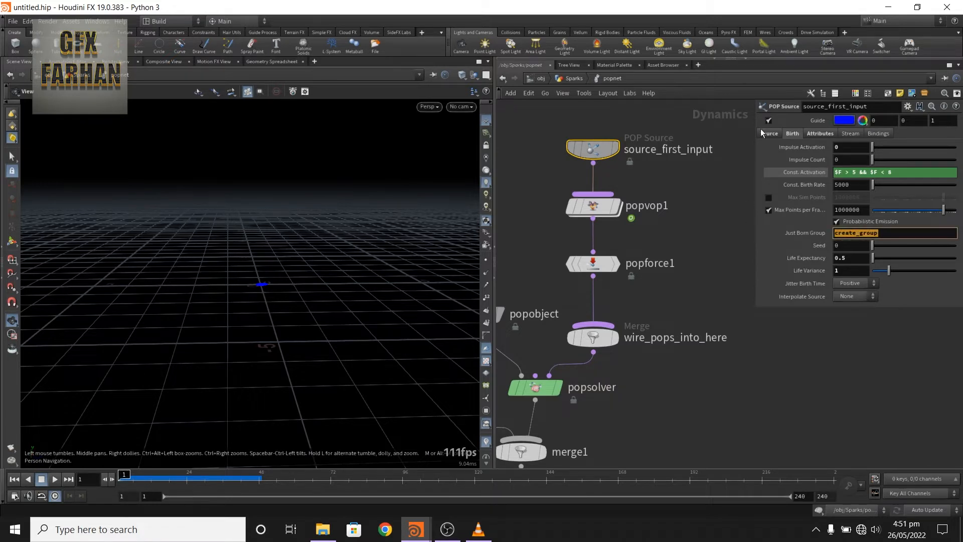
left_click(596, 207)
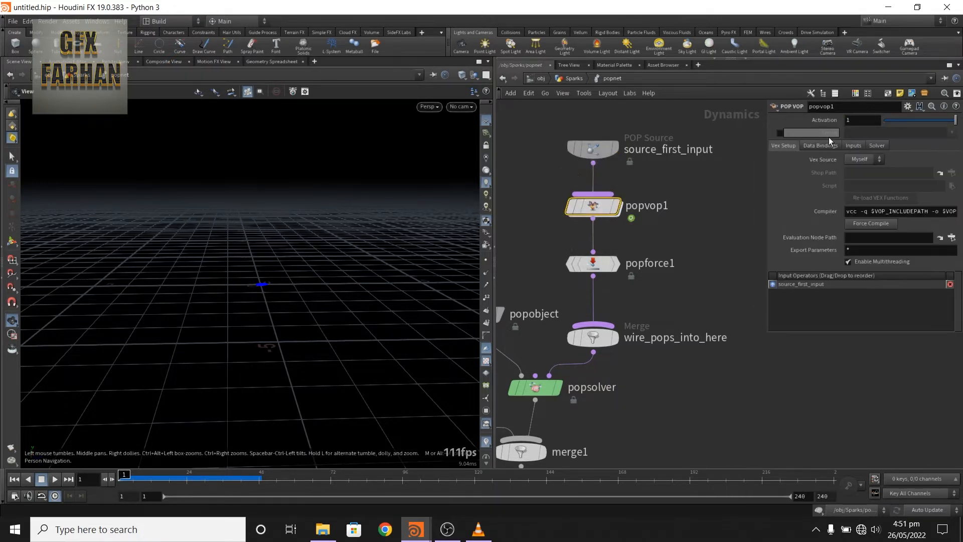
left_click(780, 133)
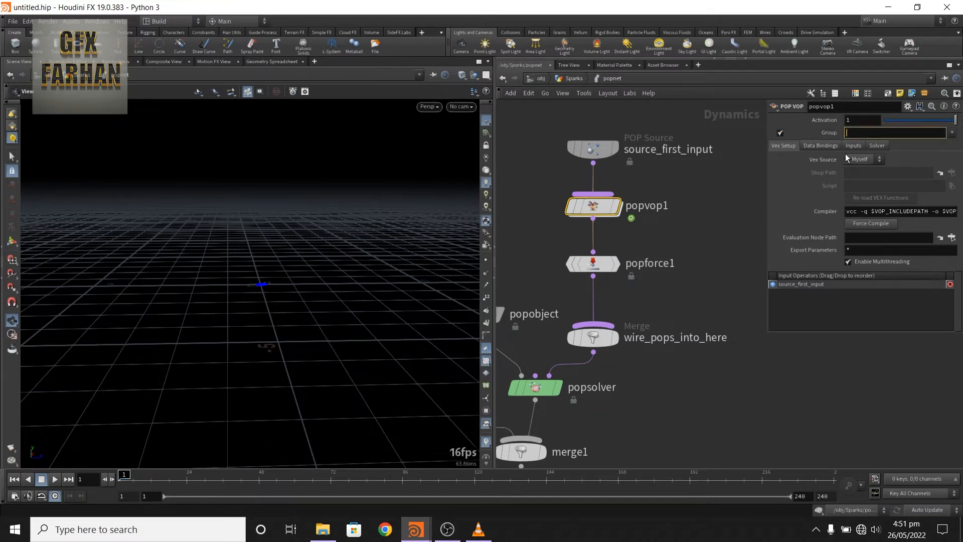
type("create_group")
key("Return")
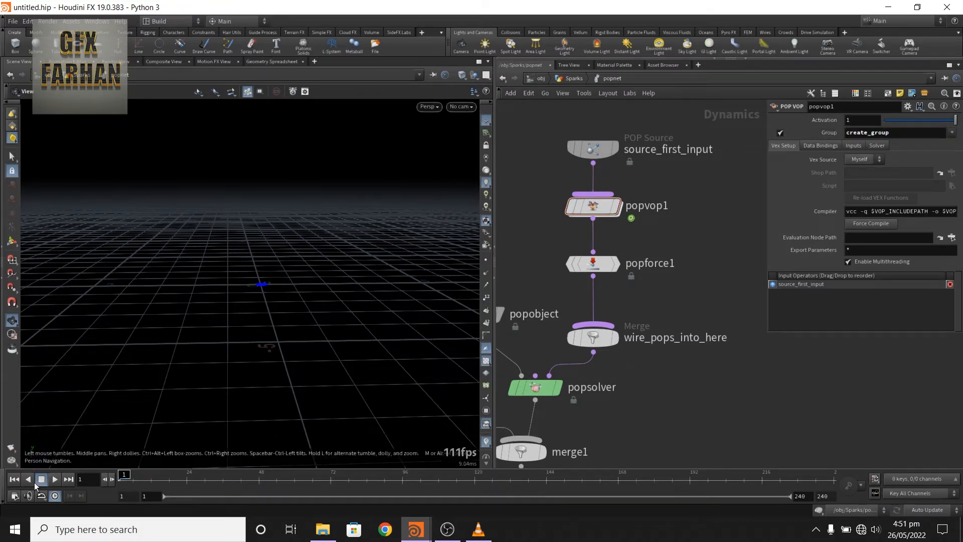
left_click(55, 480)
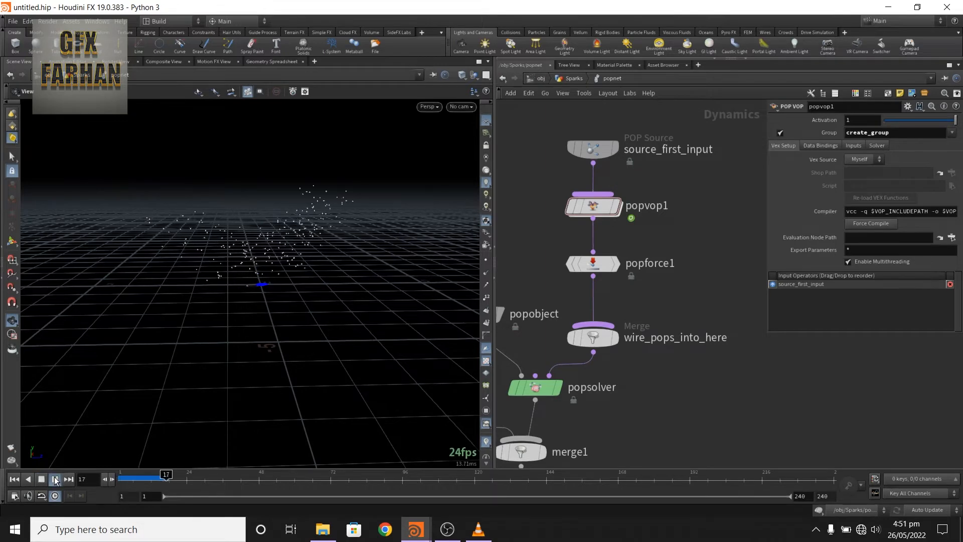
Look up the POP object's name inside popnet, return to the Sparks level and set the DOP network's Object to popobject.
key("u")
left_click_drag(347, 284, 185, 332)
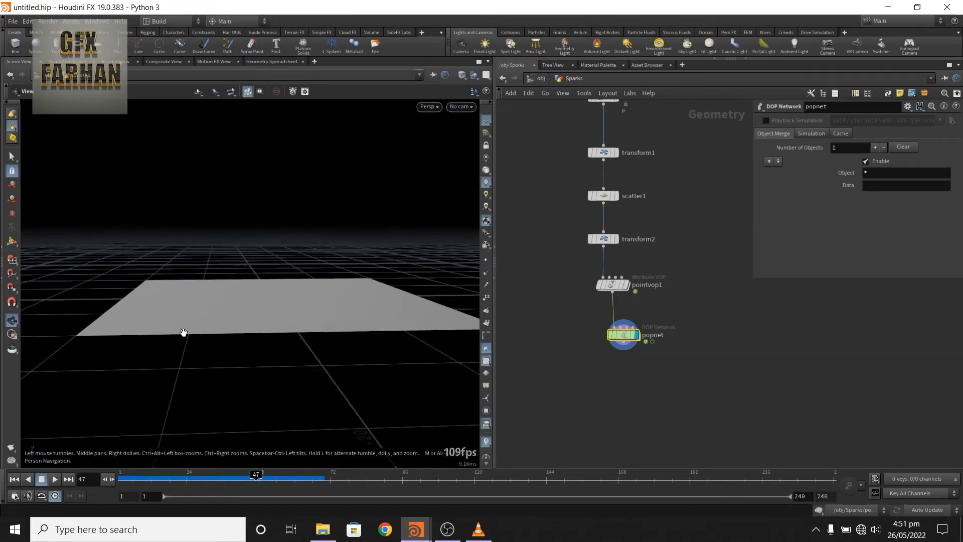
scroll(673, 355, "up", 3)
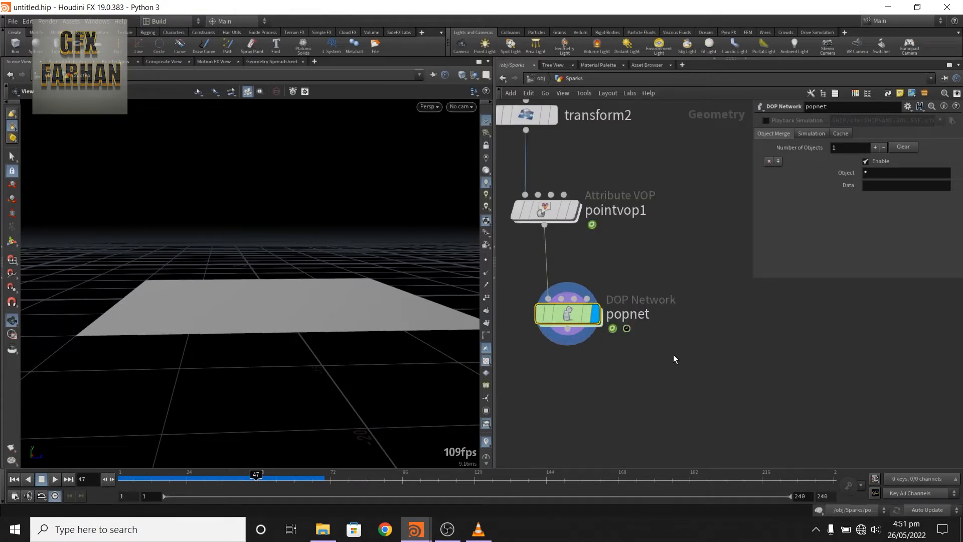
double_click(564, 314)
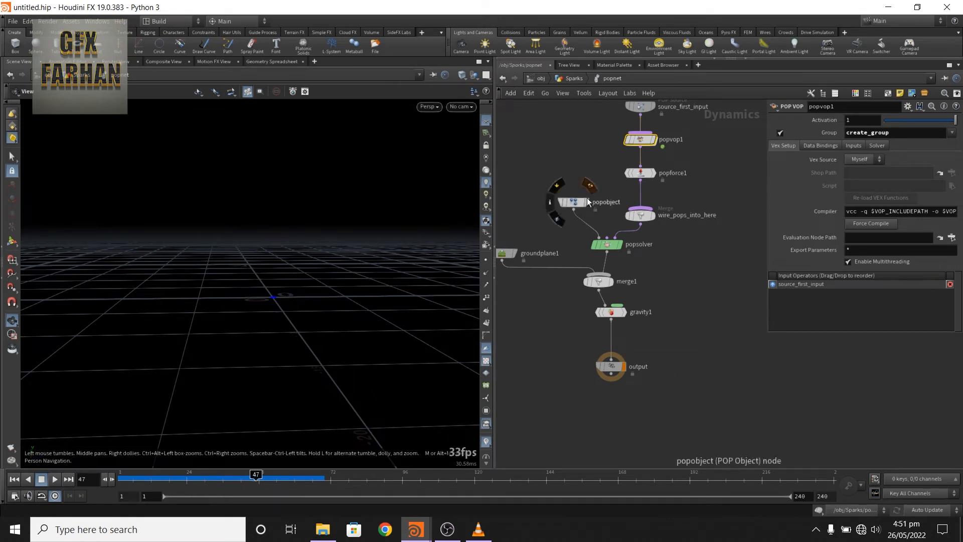
double_click(605, 202)
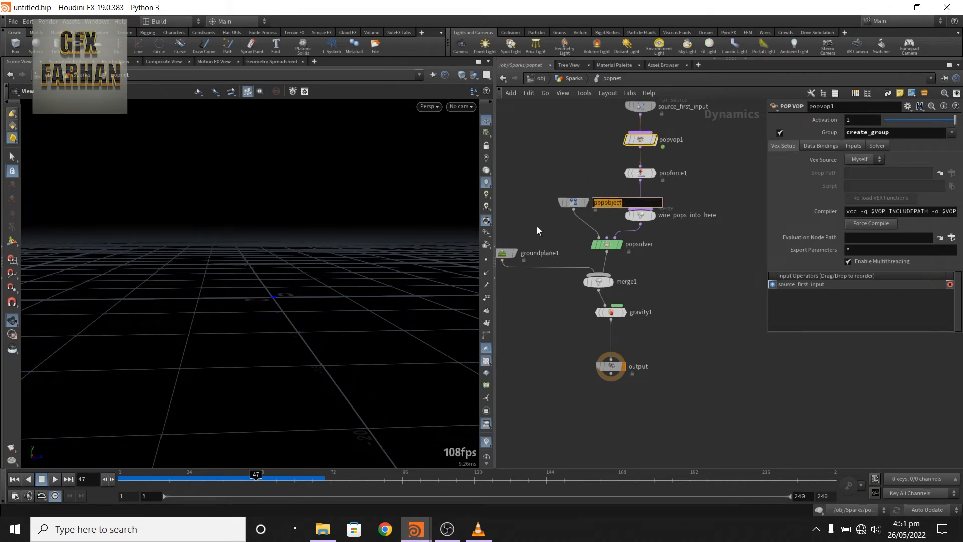
left_click(567, 385)
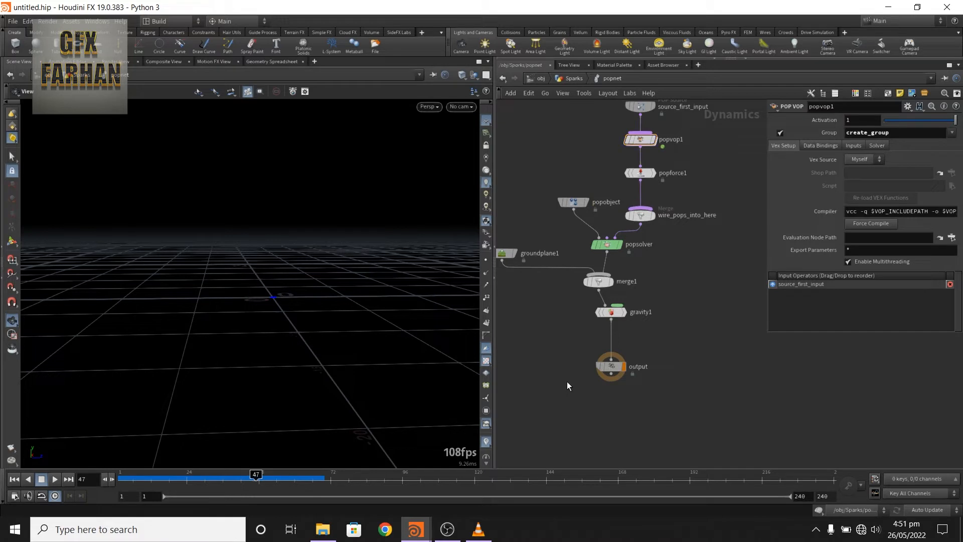
left_click(560, 79)
double_click(878, 172)
type("popobject")
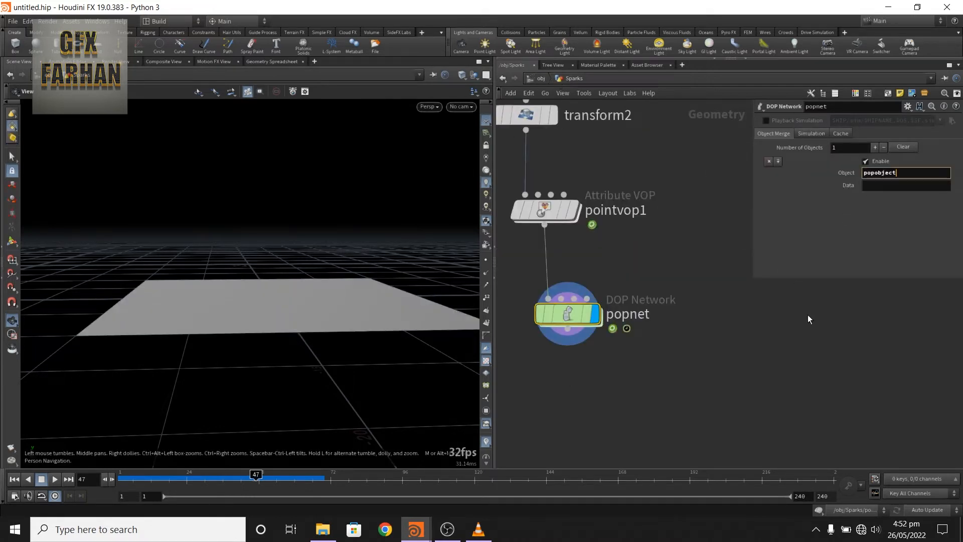
key("Return")
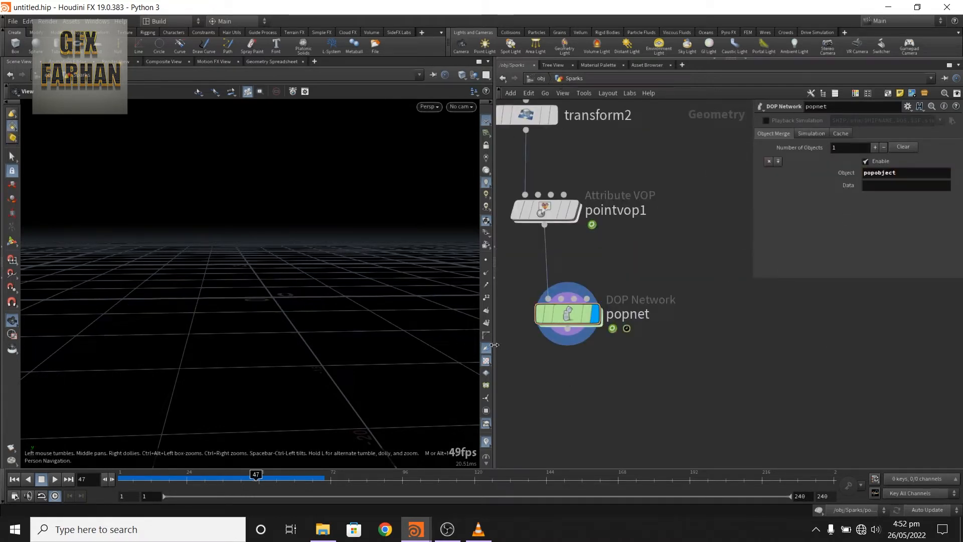
Play the popnet result from the first frame at the Sparks level to check the particles.
left_click(54, 480)
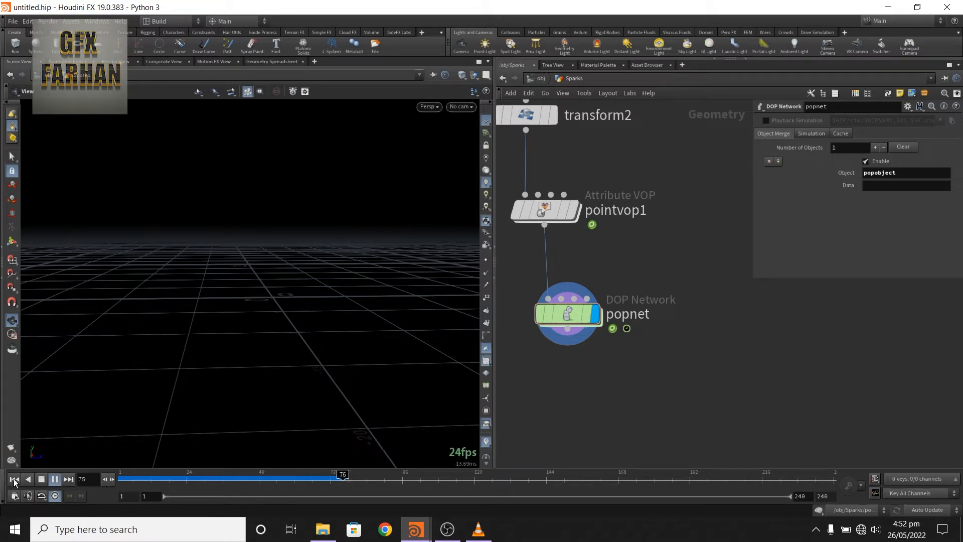
left_click(15, 480)
left_click(54, 479)
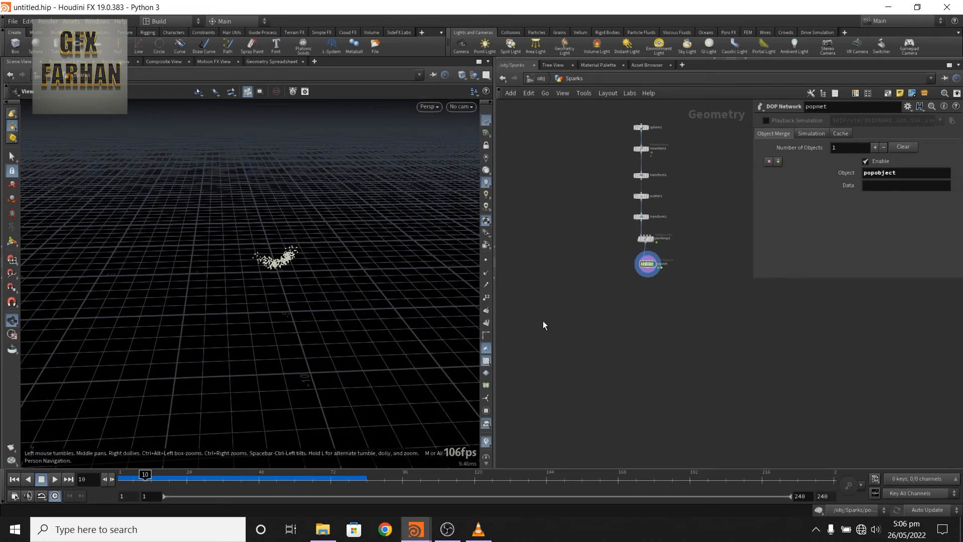
Add a Copy to Points node below popnet and feed popnet into its target points input.
key("Tab")
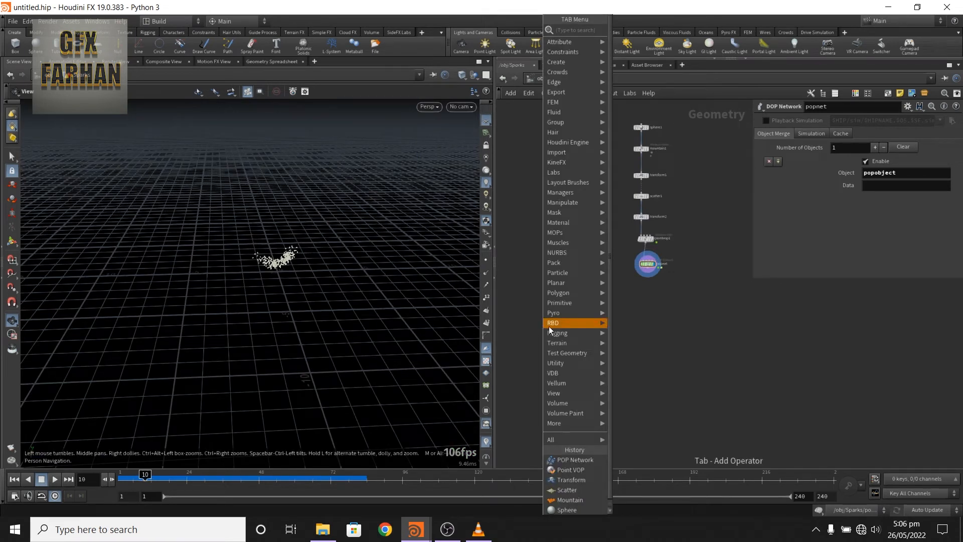
left_click(697, 313)
scroll(589, 316, "up", 1)
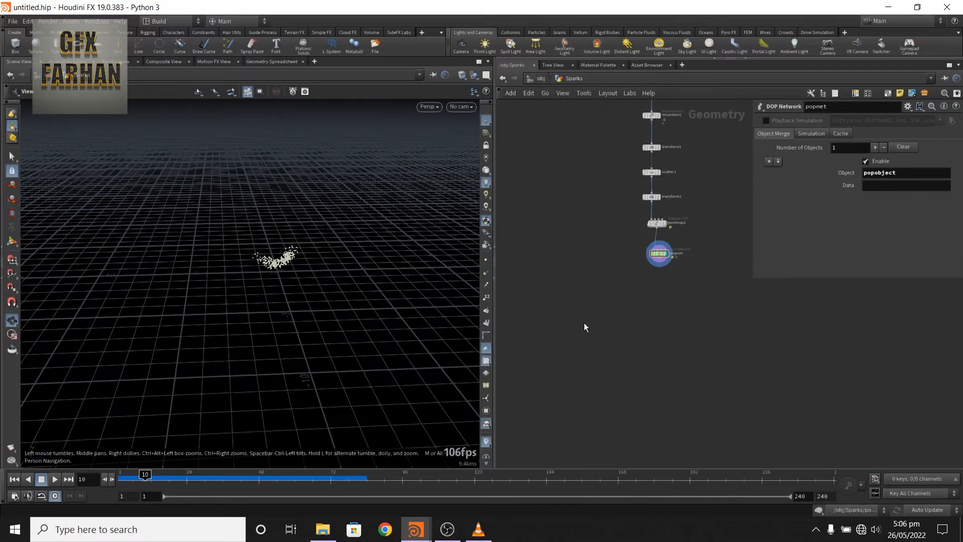
key("Tab")
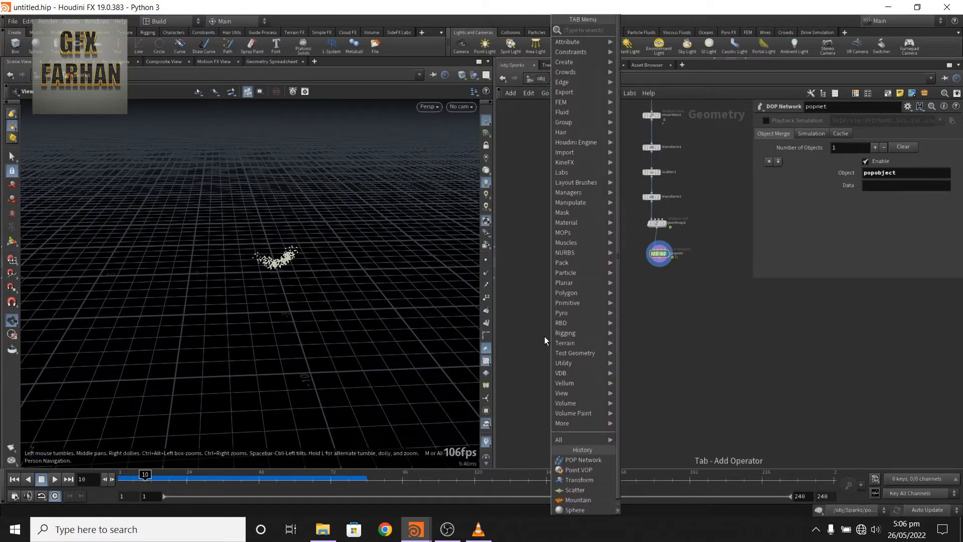
type("ctp")
key("Return")
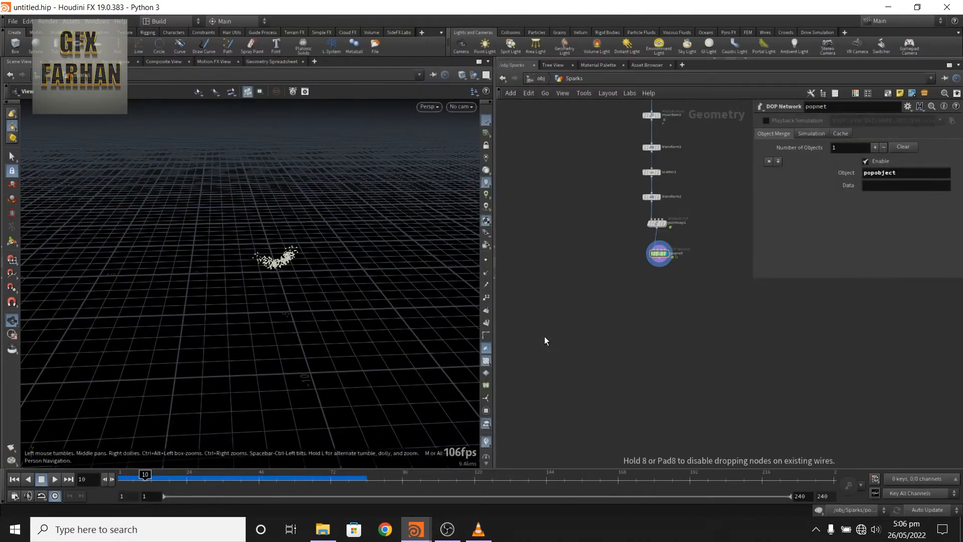
left_click(544, 336)
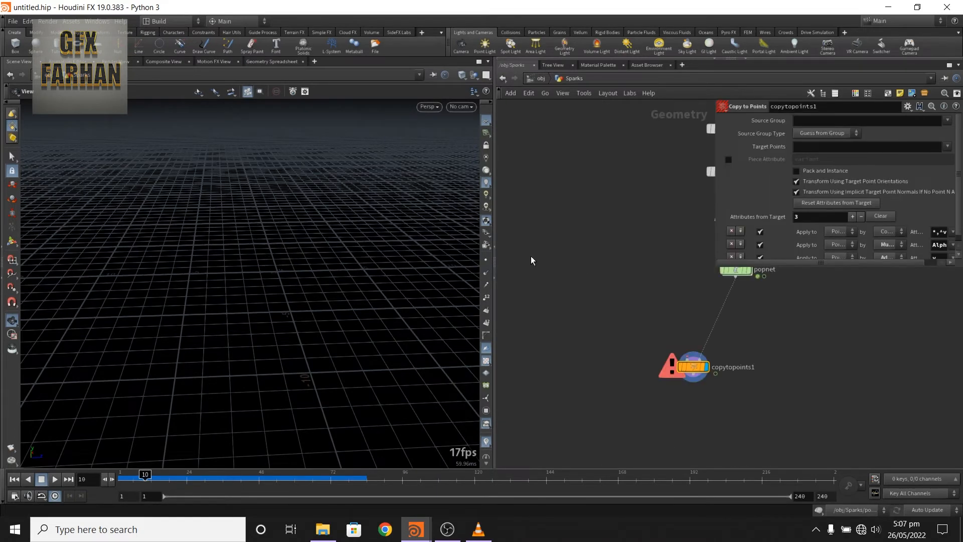
Add a Line node beside popnet and display it in the viewport.
middle_click_drag(610, 250, 607, 250)
key("Tab")
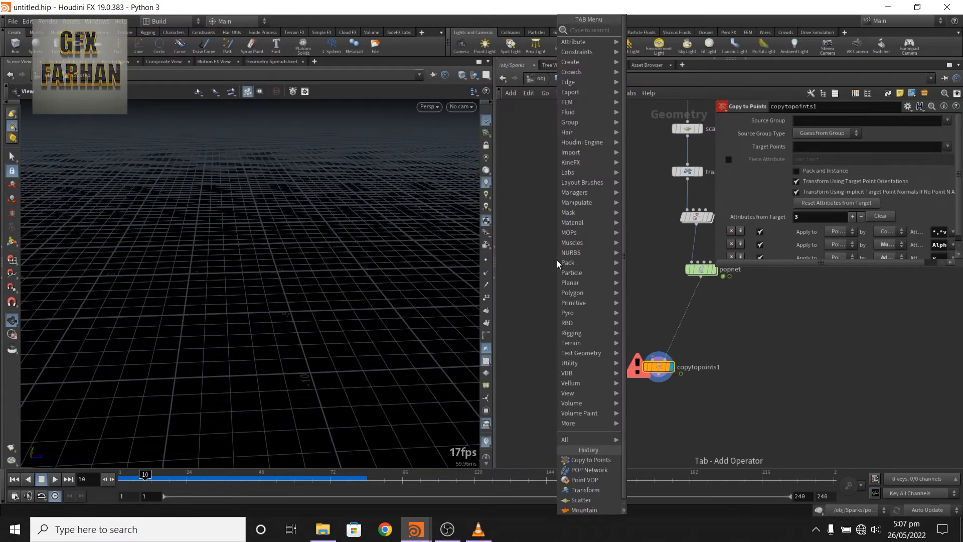
type("line")
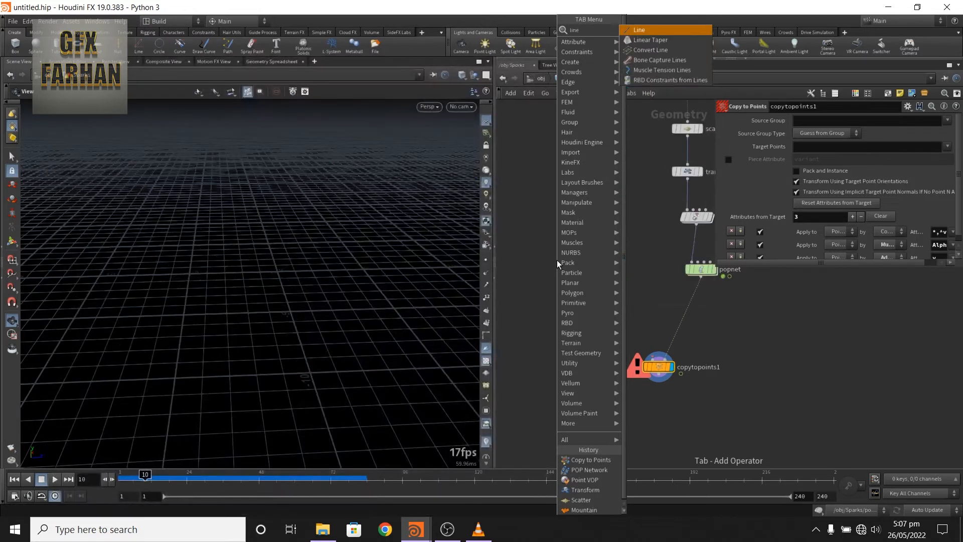
key("Return")
left_click(557, 260)
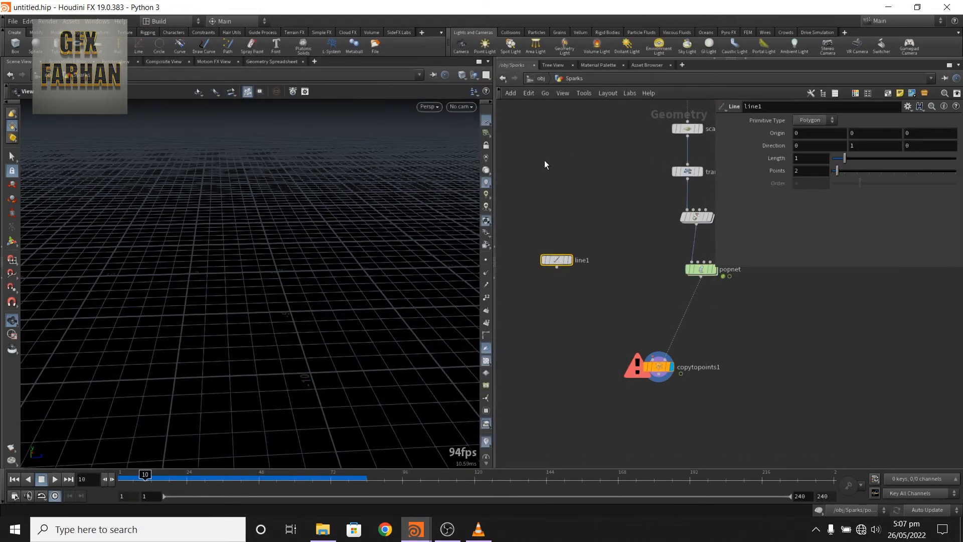
left_click(571, 260)
Set line1's Direction to 0, 0, 1 so it runs along the Z axis.
left_click(849, 146)
key("Tab")
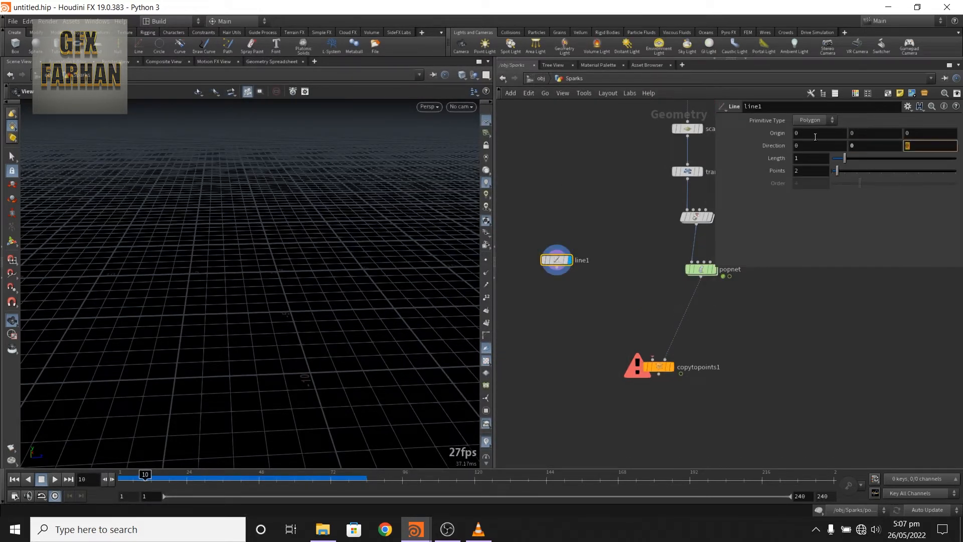
type("1")
key("Return")
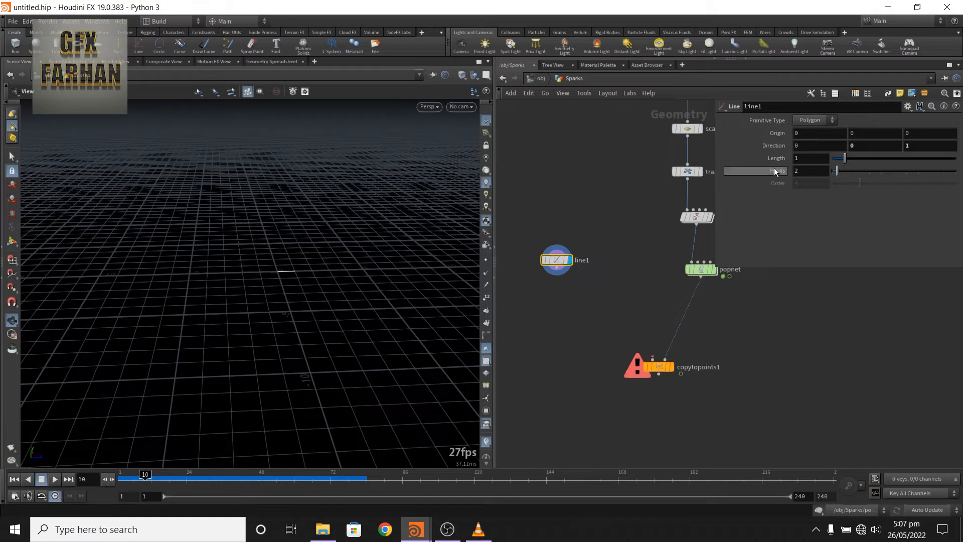
Set line1's Length to 0.1 and its Points to 10.
double_click(801, 158)
type("0.1")
key("Return")
key("Tab")
type("10")
key("Return")
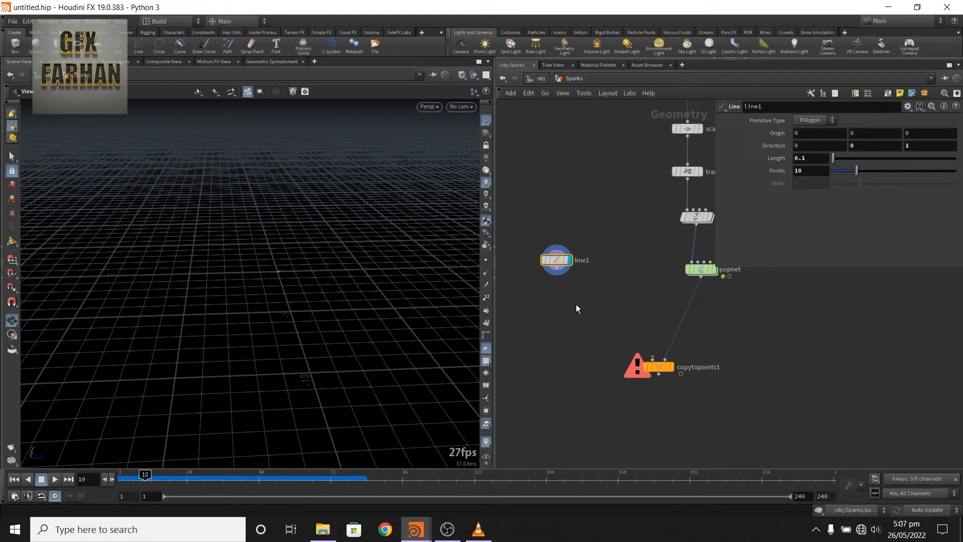
scroll(571, 306, "up", 1)
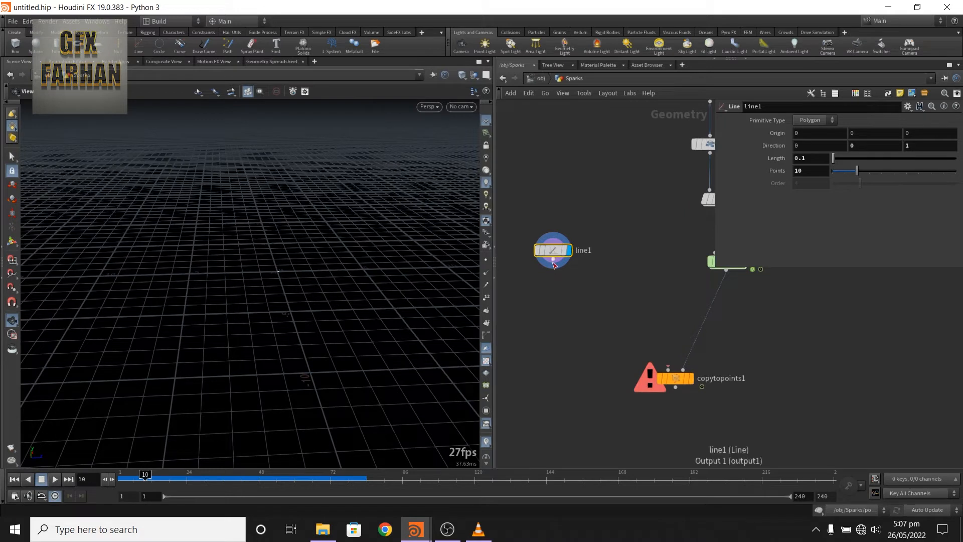
Feed line1 into the first input of copytopoints1 and display the copied lines in the viewport.
left_click_drag(553, 259, 669, 370)
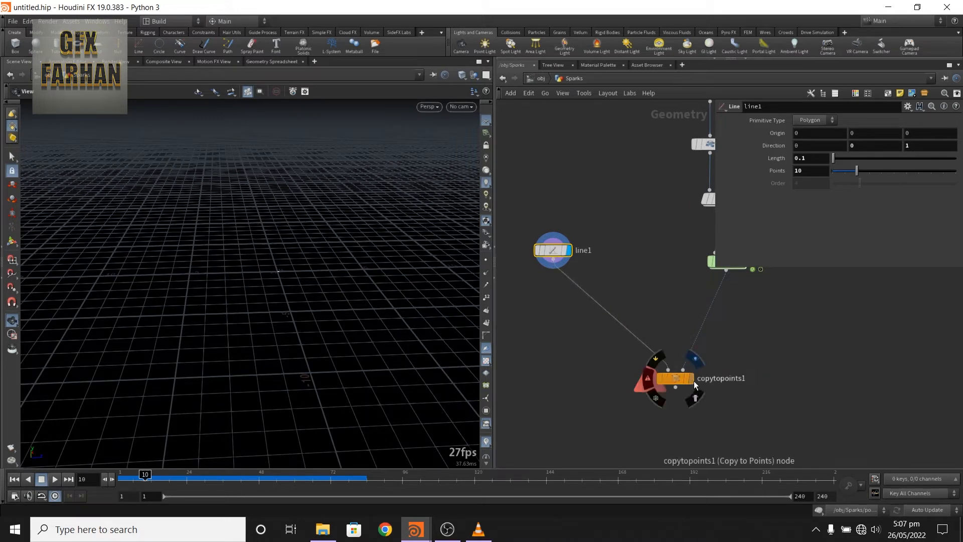
left_click(692, 378)
Play and scrub the simulation to examine the lines copied onto the moving particles from several angles.
left_click(121, 479)
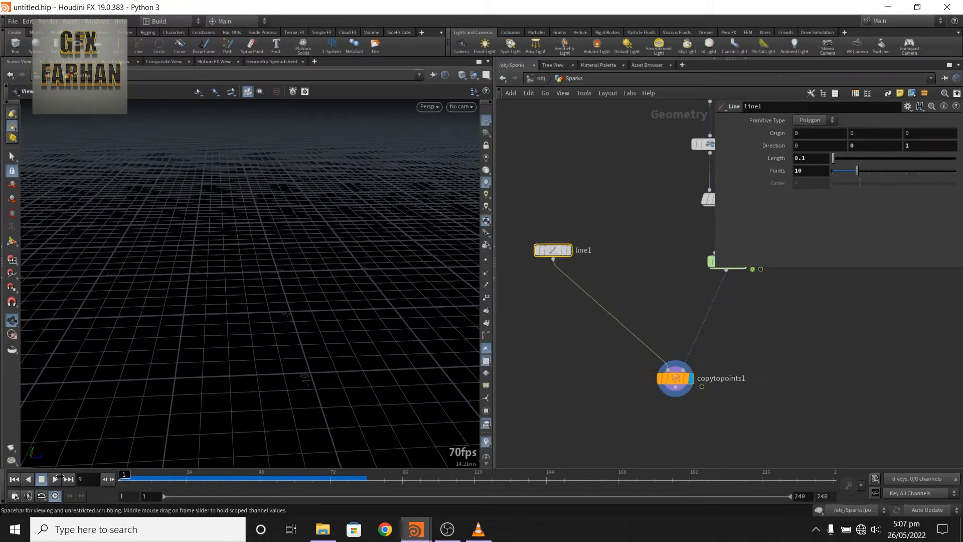
left_click(55, 480)
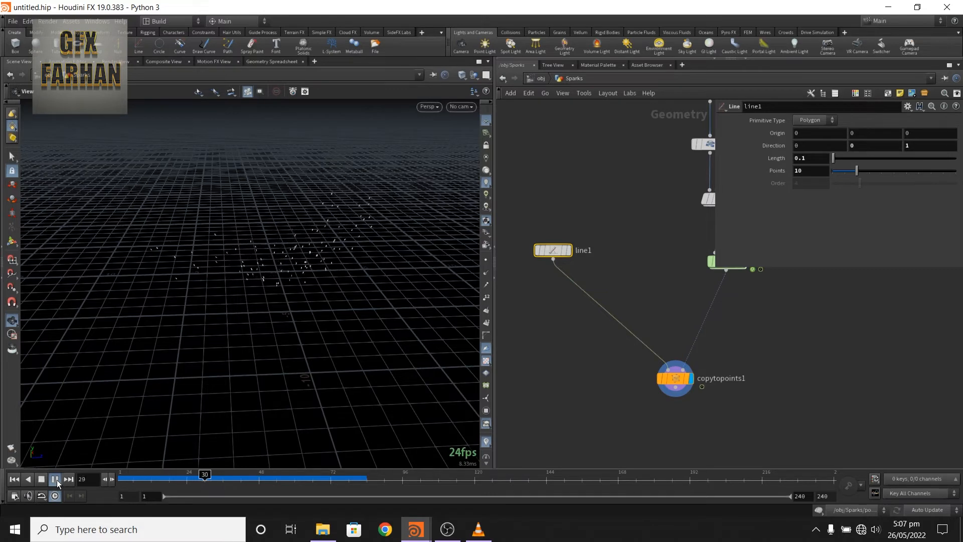
left_click(55, 479)
scroll(215, 254, "down", 5)
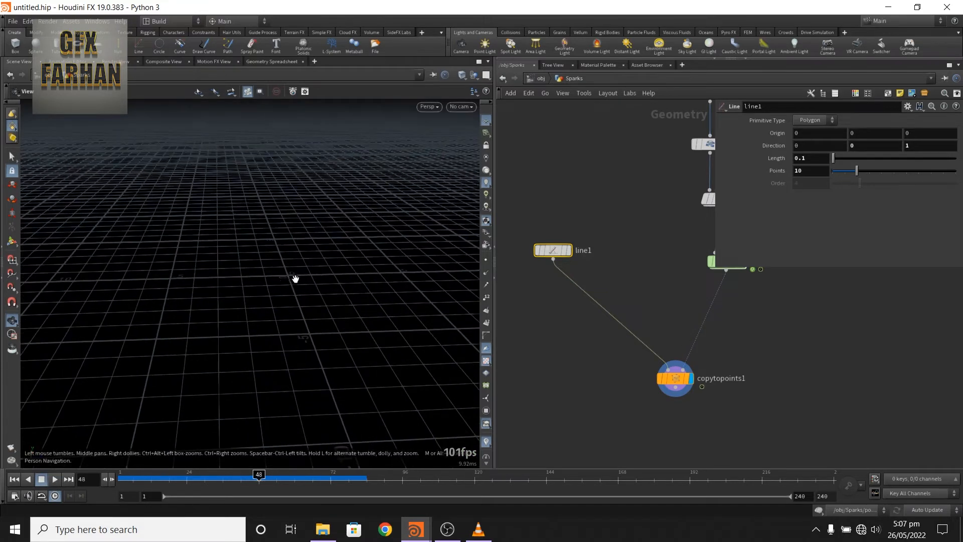
left_click_drag(260, 475, 171, 475)
scroll(314, 221, "up", 3)
scroll(314, 230, "up", 1)
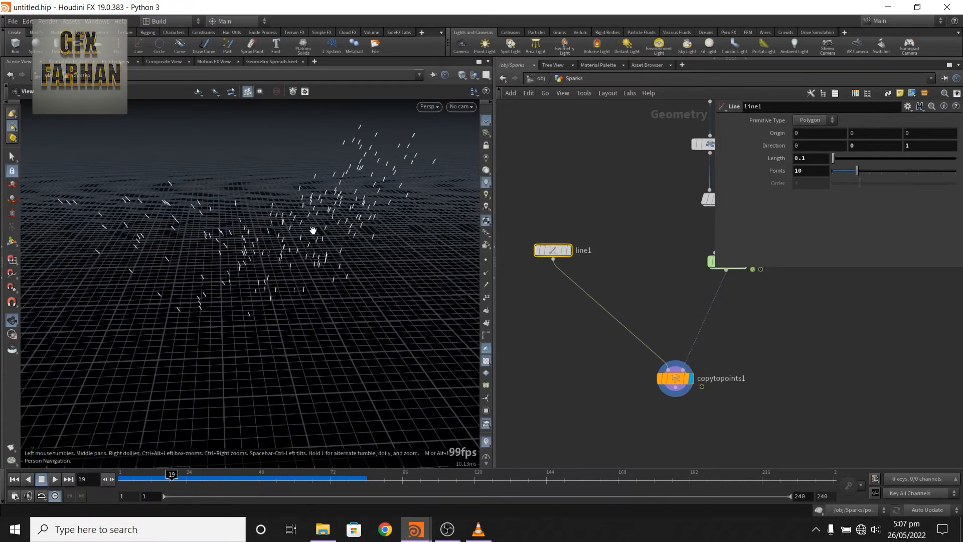
mouse_move(312, 240)
left_mouse_down()
mouse_move(308, 217)
mouse_move(314, 252)
mouse_move(303, 246)
left_mouse_up()
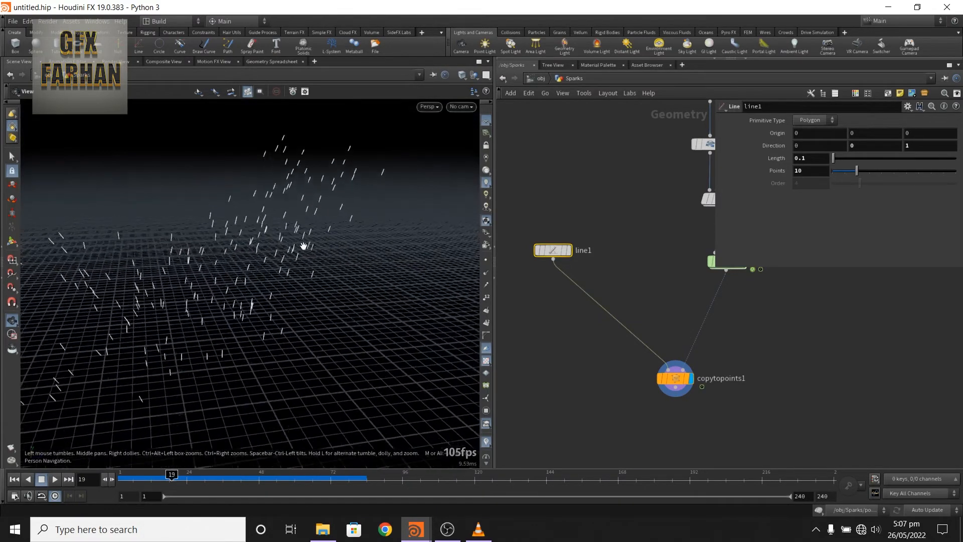
mouse_move(171, 474)
left_mouse_down()
mouse_move(121, 475)
mouse_move(163, 474)
left_mouse_up()
left_click_drag(185, 407, 283, 376)
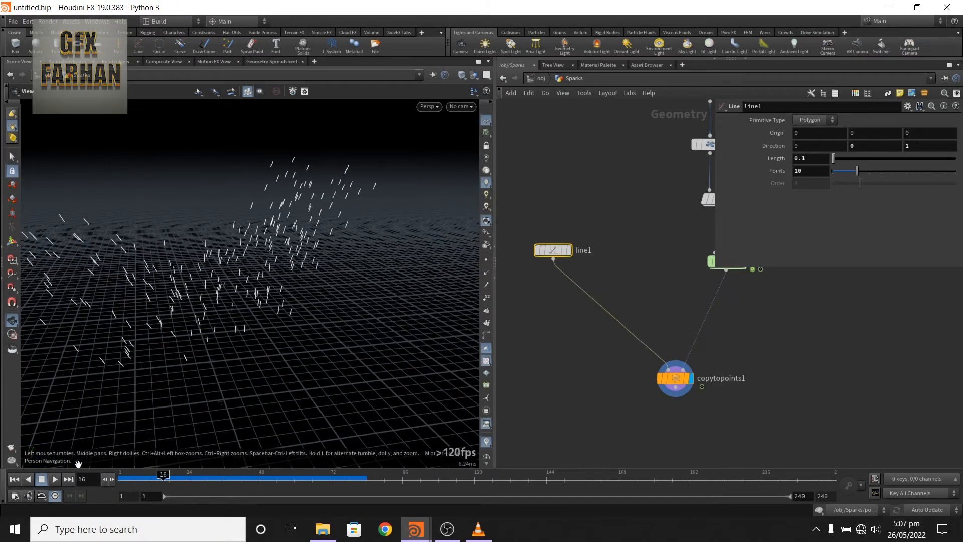
left_click(54, 479)
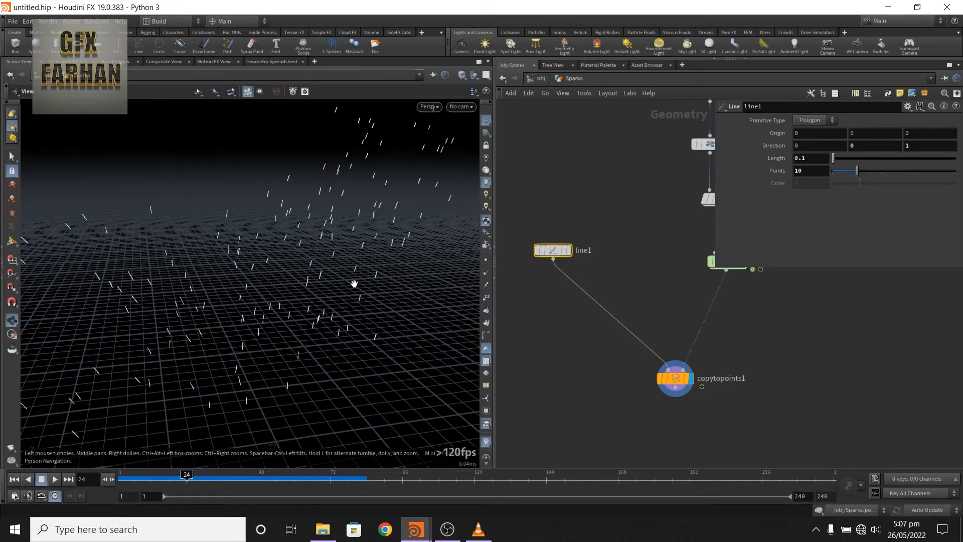
key("Tab")
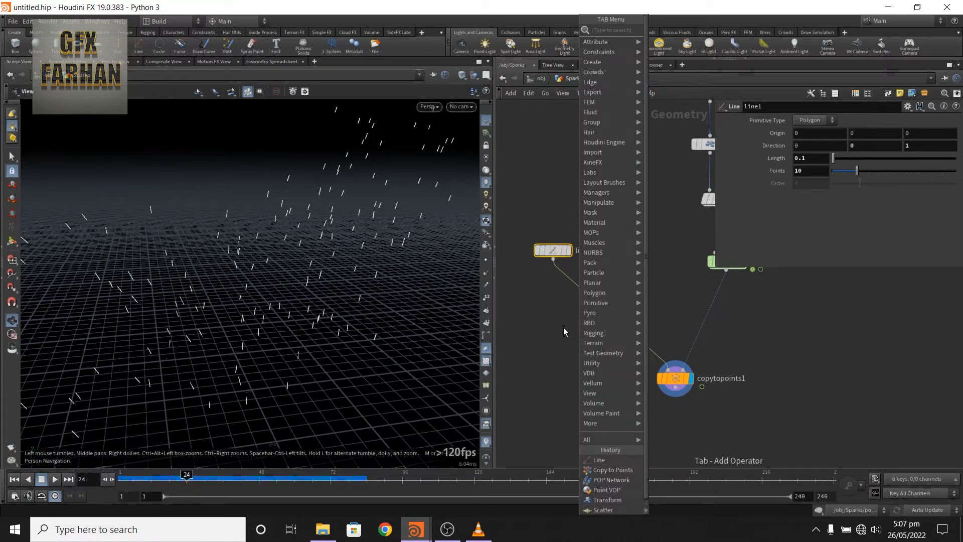
key("Escape")
key("Tab")
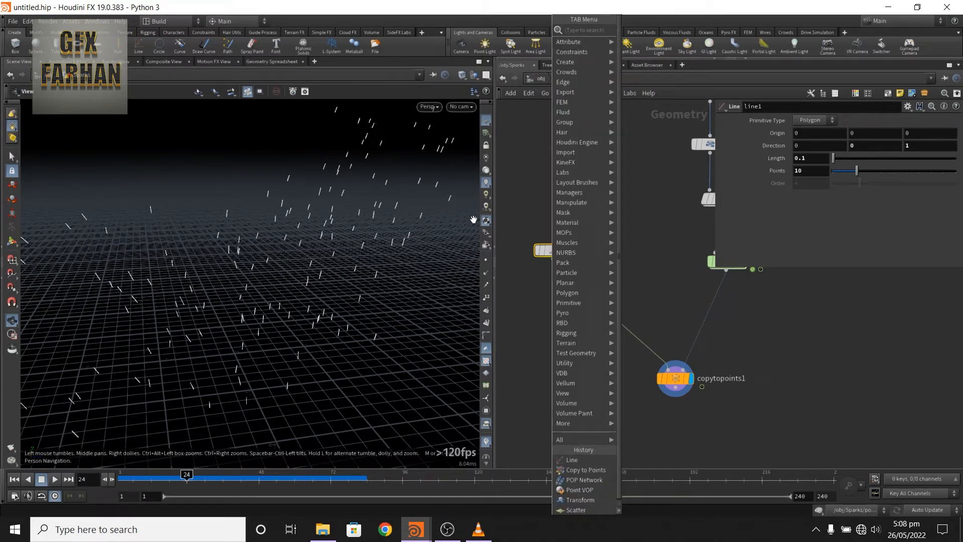
key("Escape")
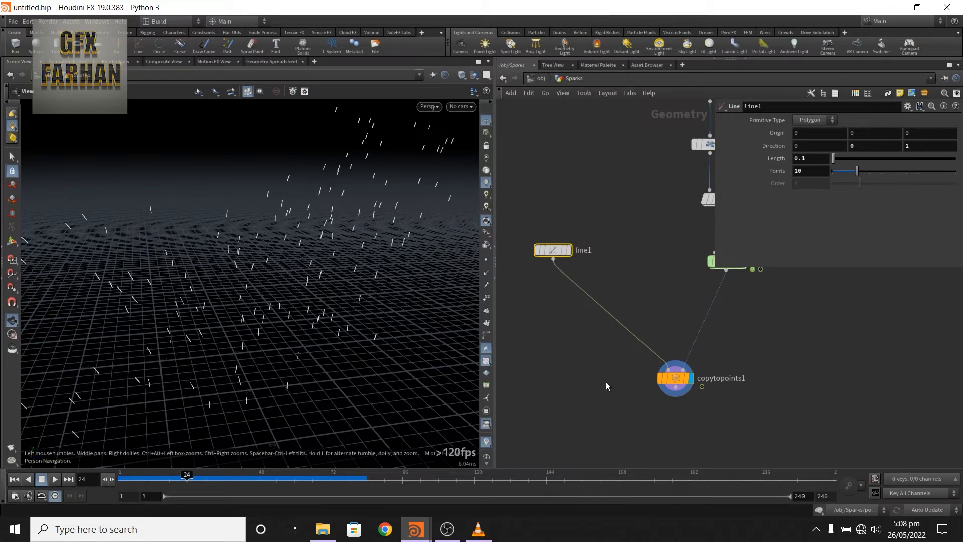
Insert a Point VOP node between line1 and copytopoints1 and open its VEX network.
middle_click_drag(558, 383, 528, 394)
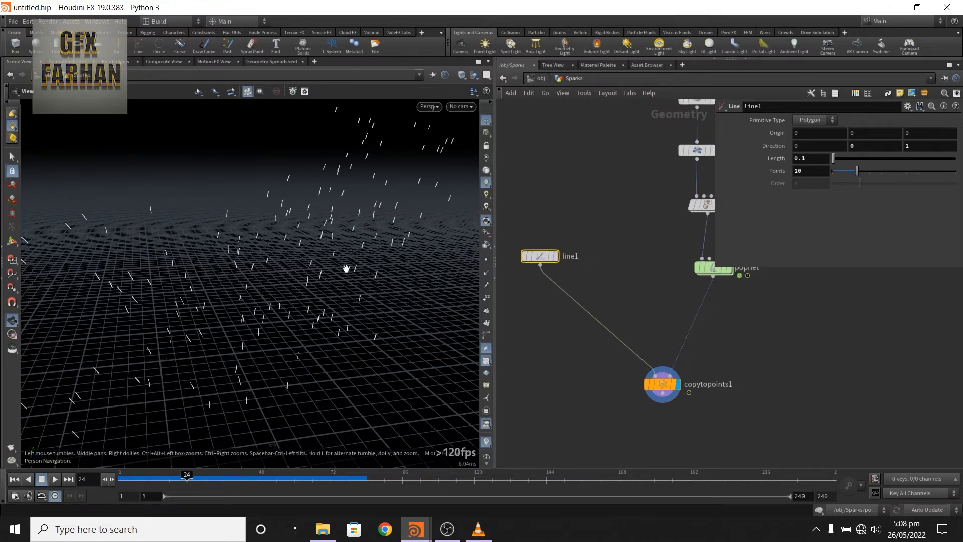
key("Tab")
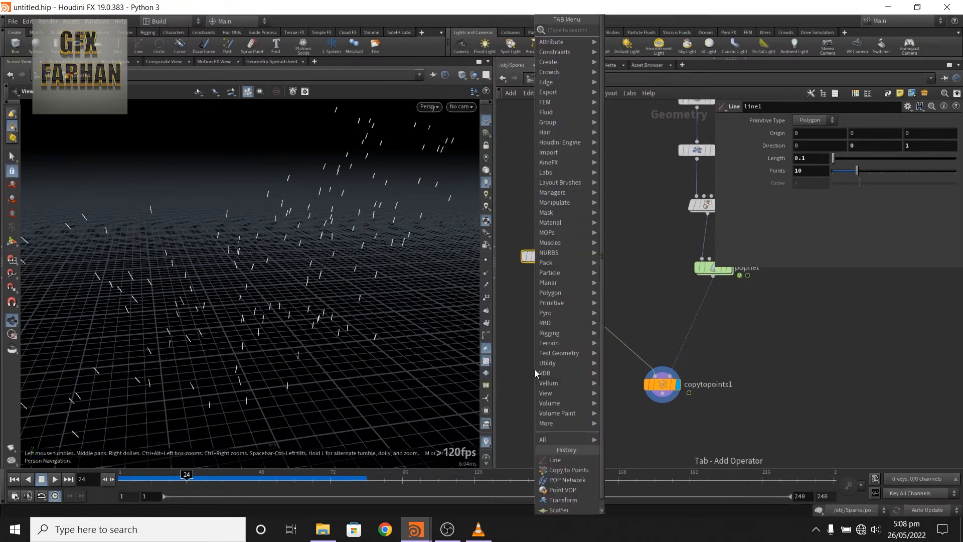
type("poin")
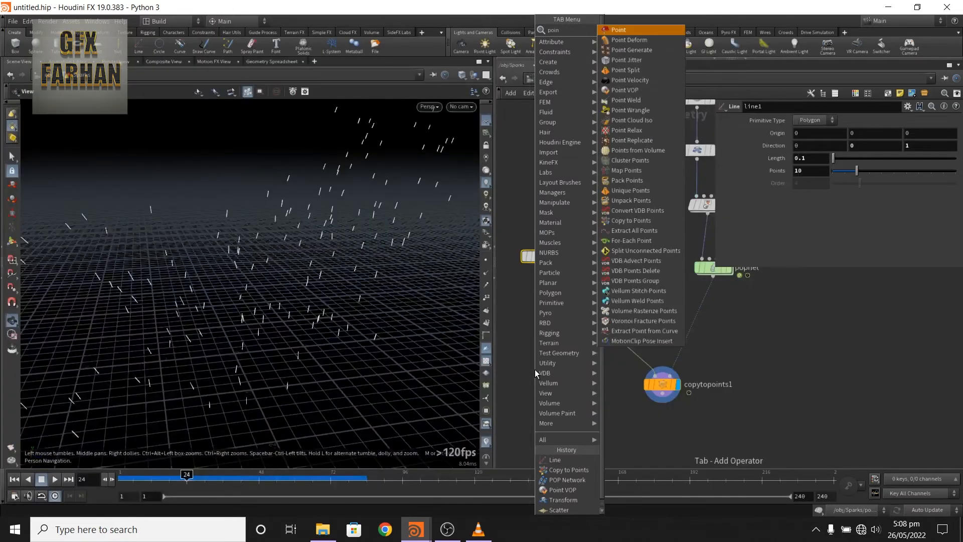
type("tvop")
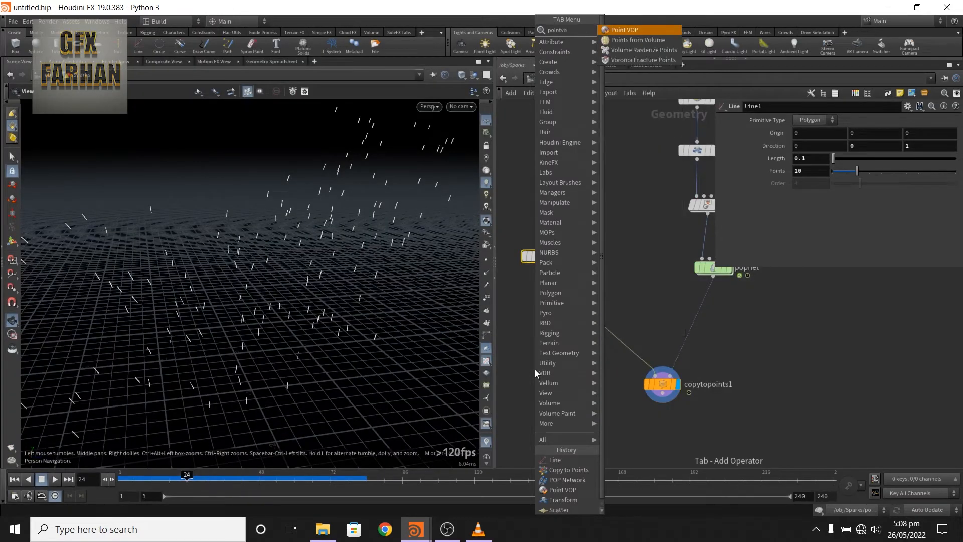
key("Return")
left_click(588, 308)
double_click(588, 308)
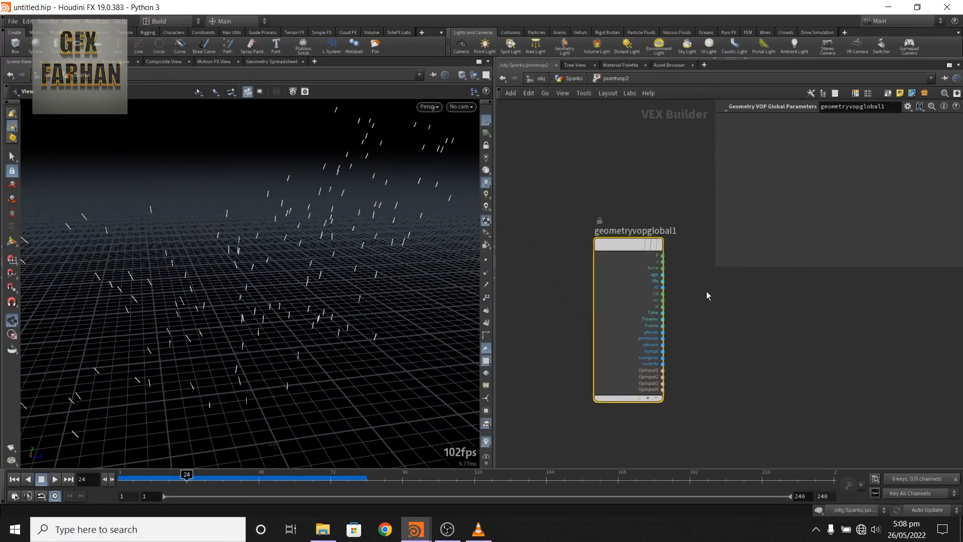
Add a Turbulent Noise node between the global parameters node and the geometry output node.
middle_click_drag(750, 280, 643, 318)
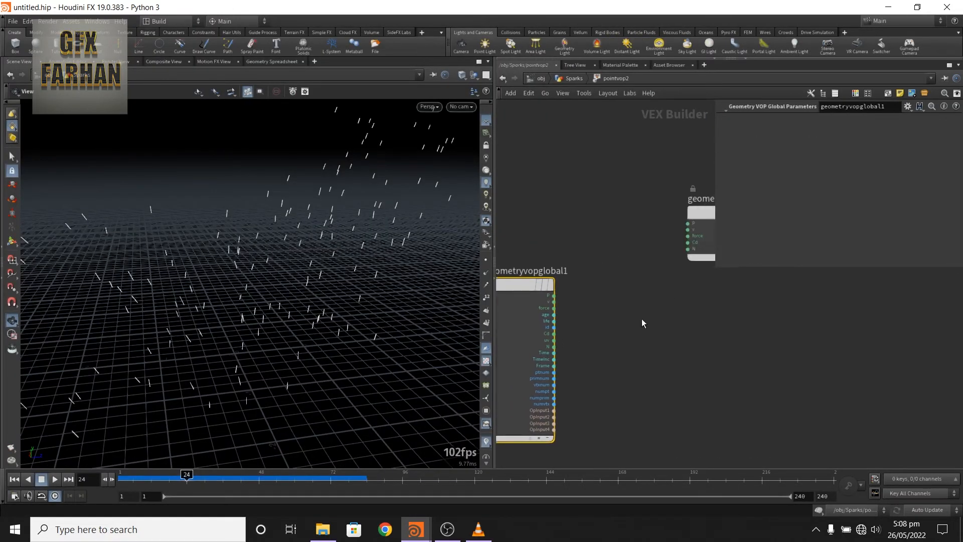
scroll(641, 320, "down", 1)
key("Tab")
type("tur")
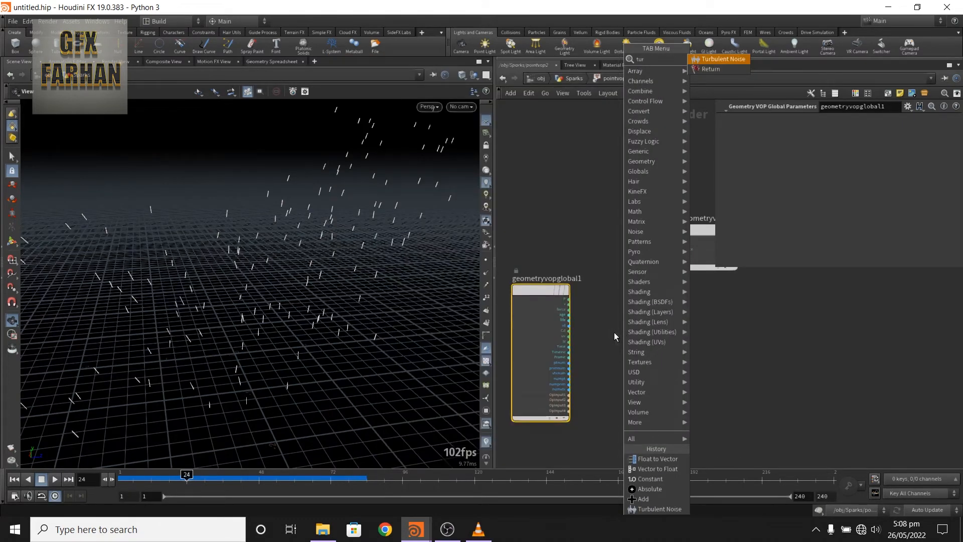
key("Return")
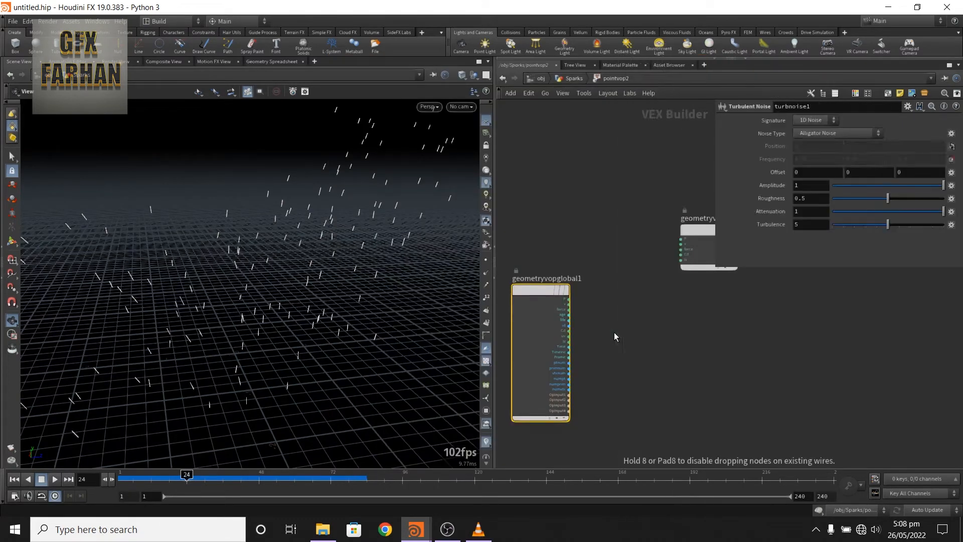
left_click(614, 332)
Feed the global P into the pos input of turbnoise1 and set its Frequency to 8, 8, 8.
scroll(614, 332, "up", 3)
left_click_drag(612, 339, 637, 298)
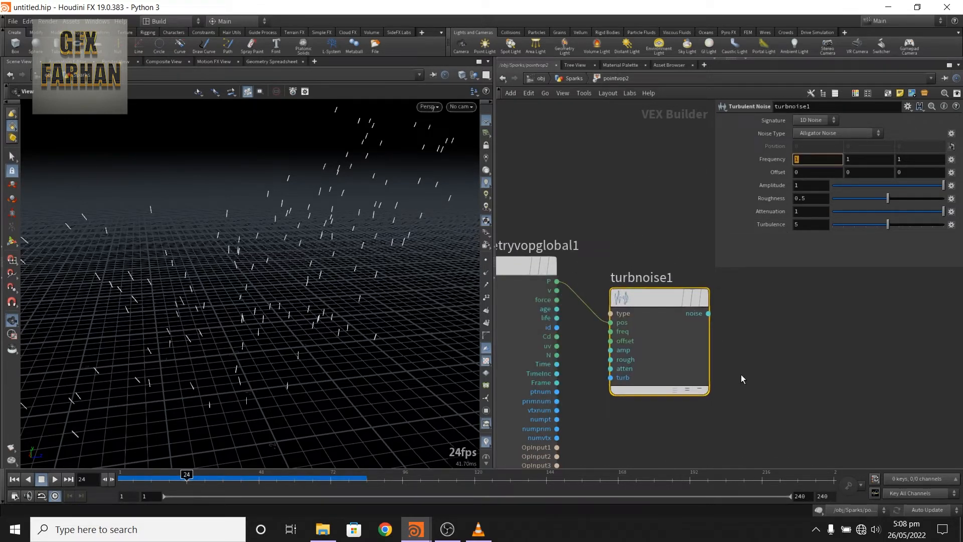
key("Return")
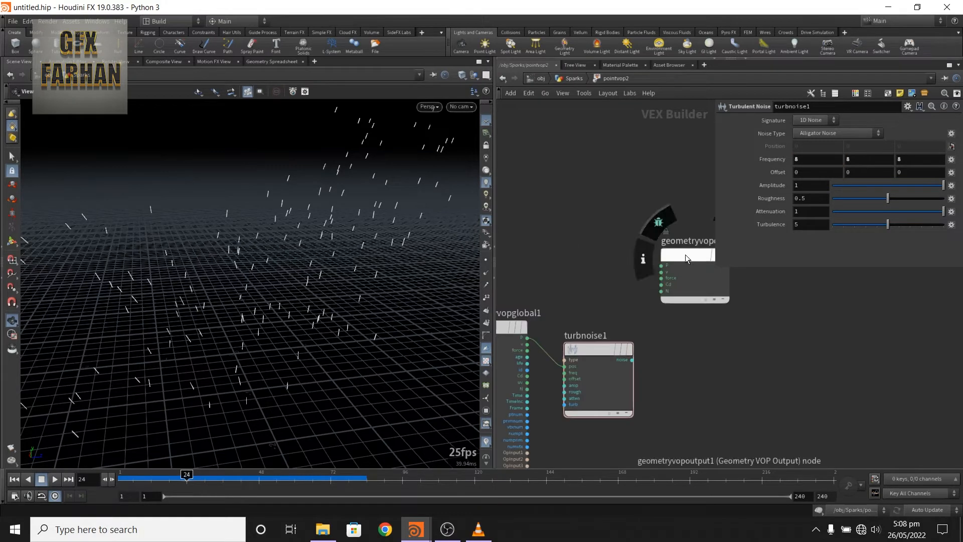
Move the geometry output node farther away and place an Add node between it and turbnoise1.
left_click_drag(685, 254, 756, 295)
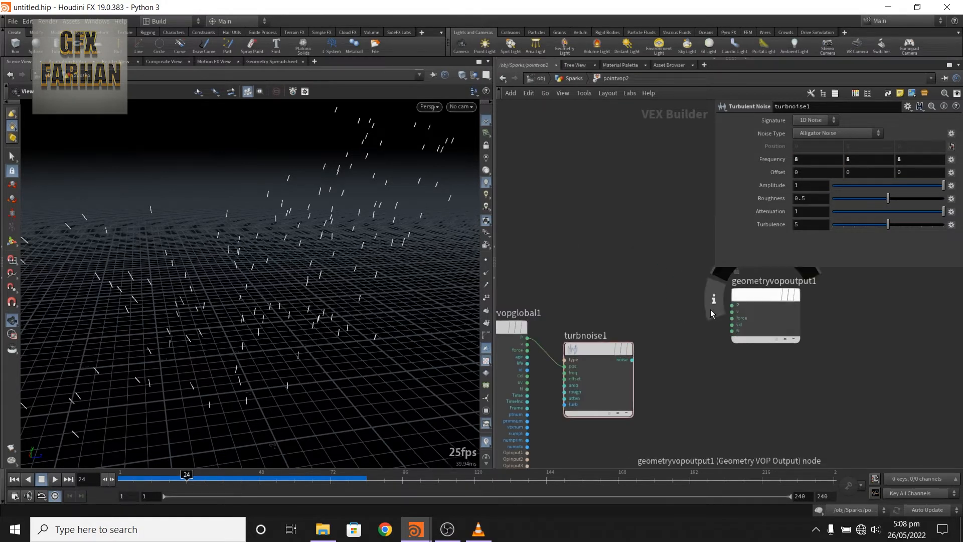
key("Tab")
type("add")
key("Return")
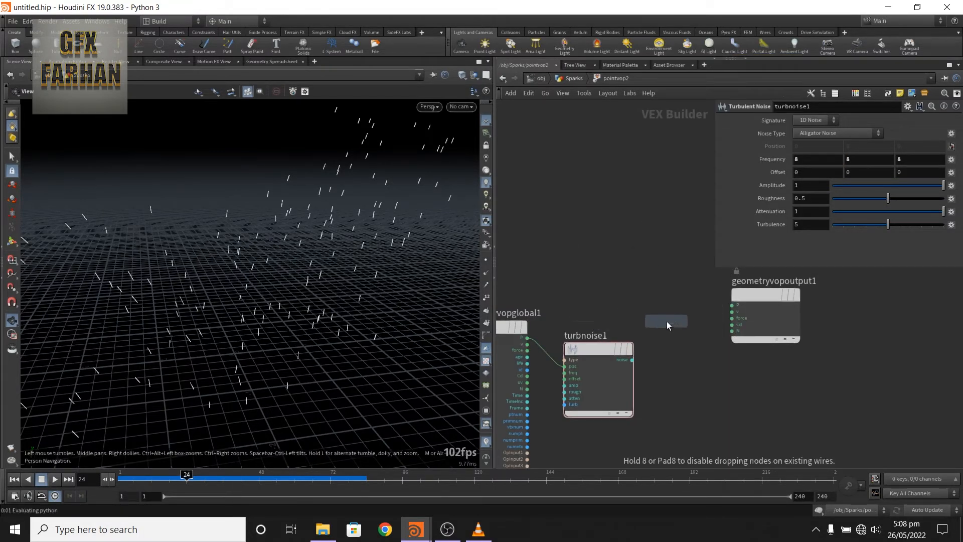
left_click(667, 321)
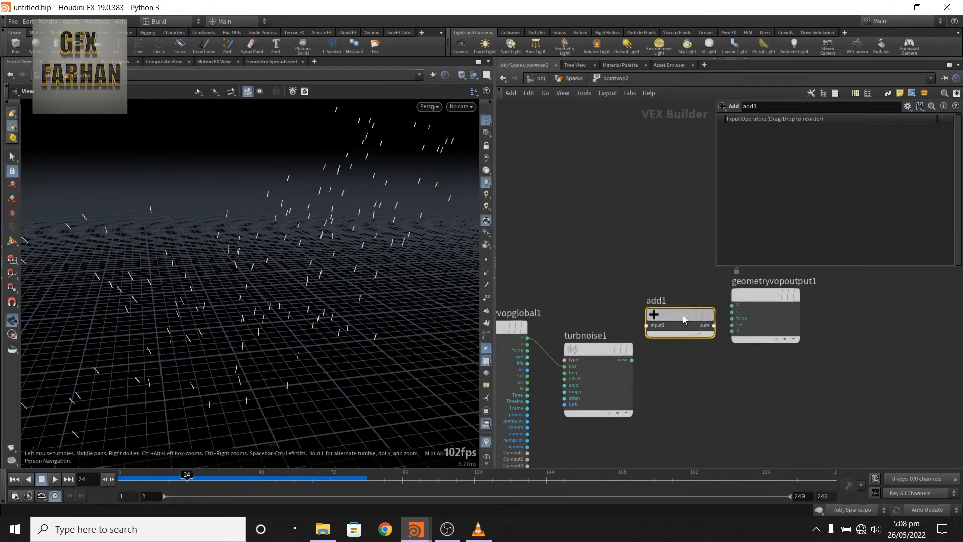
Wire the global P into add1's first input and turbnoise1's pos, and the noise output into add1's second input.
left_click_drag(527, 337, 646, 324)
scroll(509, 344, "up", 3)
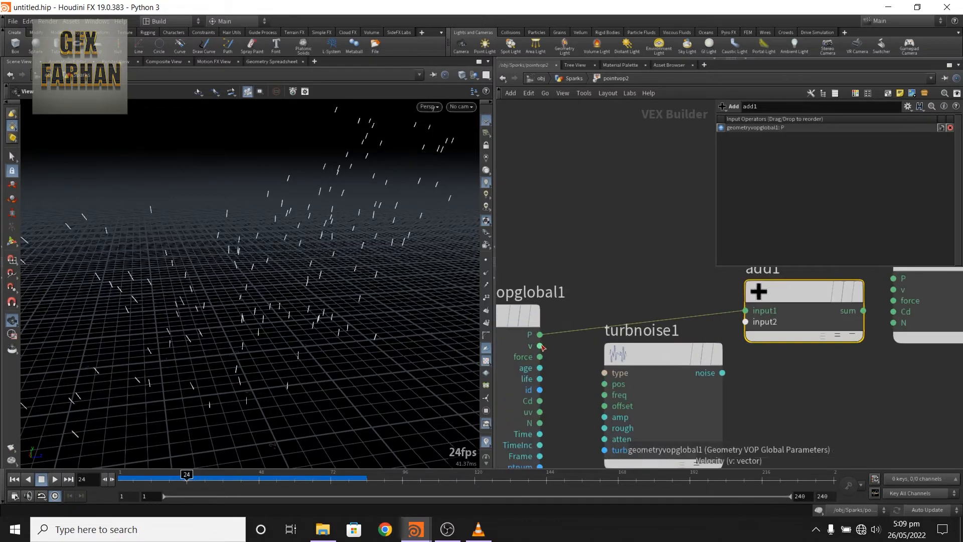
left_click_drag(540, 335, 605, 383)
middle_click_drag(752, 396, 670, 394)
left_click_drag(640, 371, 663, 319)
Reposition the geometry output node and connect add1's sum to its P input.
scroll(669, 391, "down", 2)
scroll(641, 353, "up", 1)
scroll(641, 353, "up", 1)
middle_click_drag(641, 353, 639, 284)
left_click_drag(763, 292, 753, 304)
middle_click_drag(823, 398, 712, 418)
left_click_drag(744, 316, 800, 352)
left_click_drag(700, 339, 769, 337)
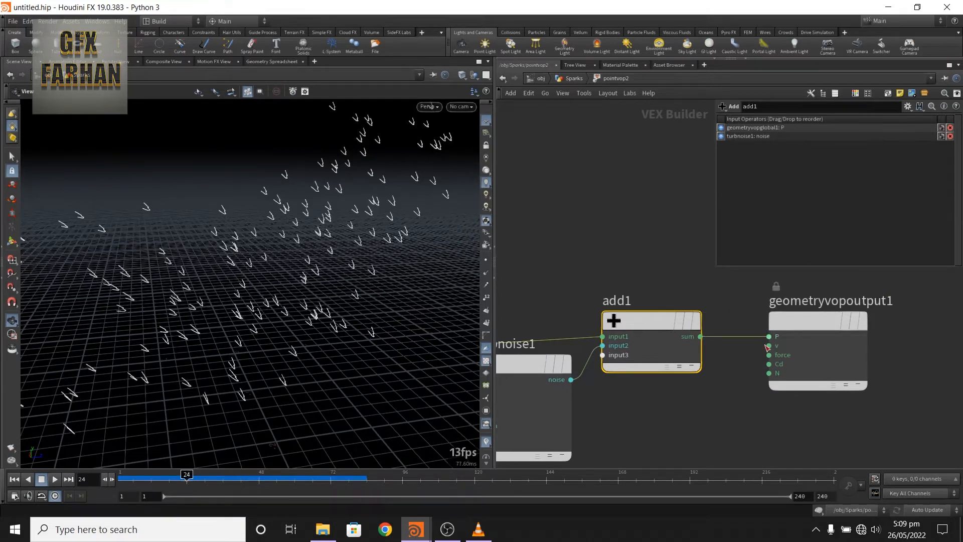
Set the Amplitude of turbnoise1 to 0.1.
middle_click_drag(703, 431, 788, 389)
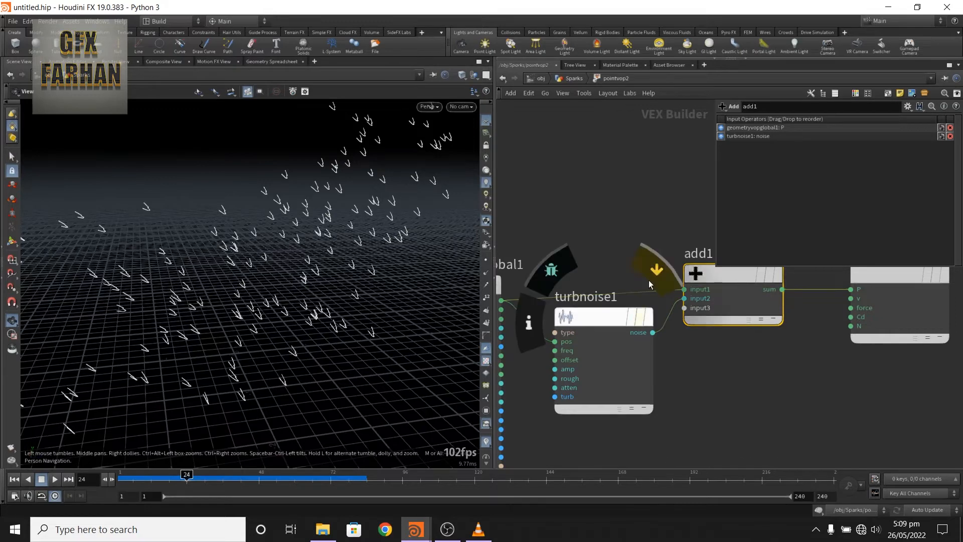
middle_click_drag(704, 369, 710, 376)
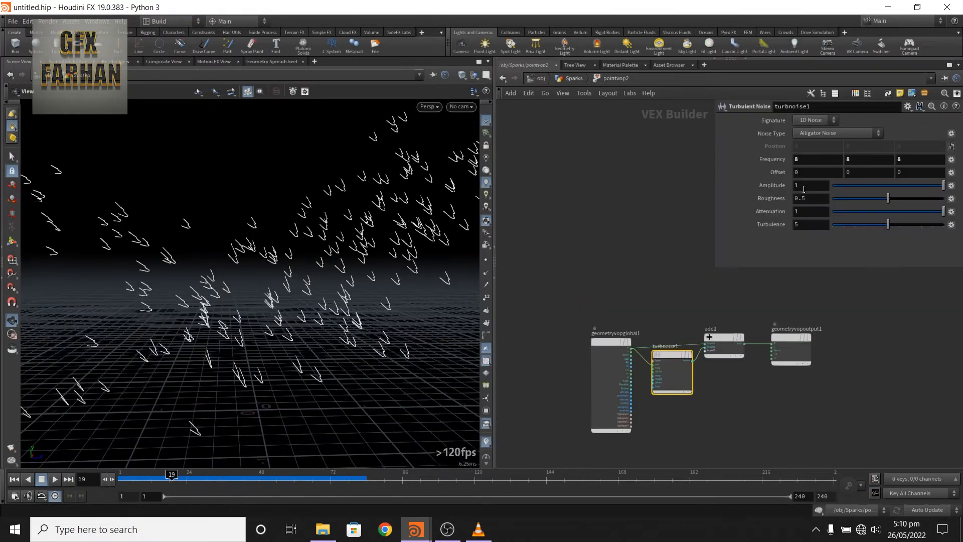
left_click(804, 189)
type("0.1")
key("Return")
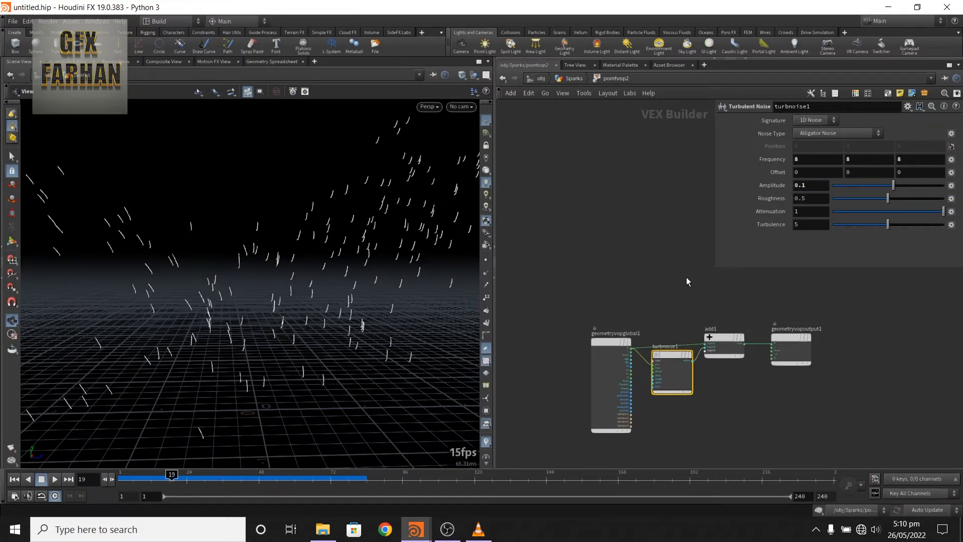
Play the simulation from a wider view to check the noise-bent spark lines.
mouse_move(259, 251)
left_mouse_down()
mouse_move(280, 221)
mouse_move(271, 241)
left_mouse_up()
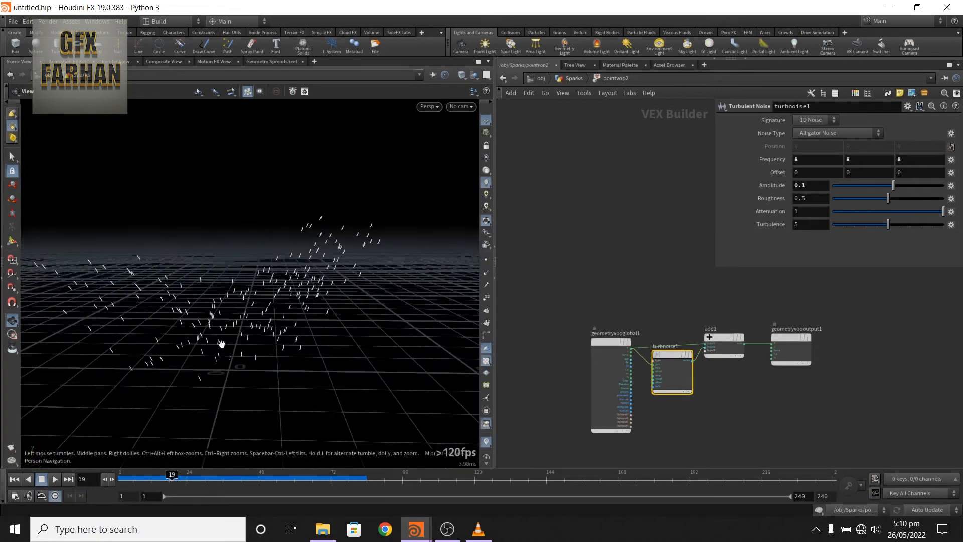
left_click(53, 481)
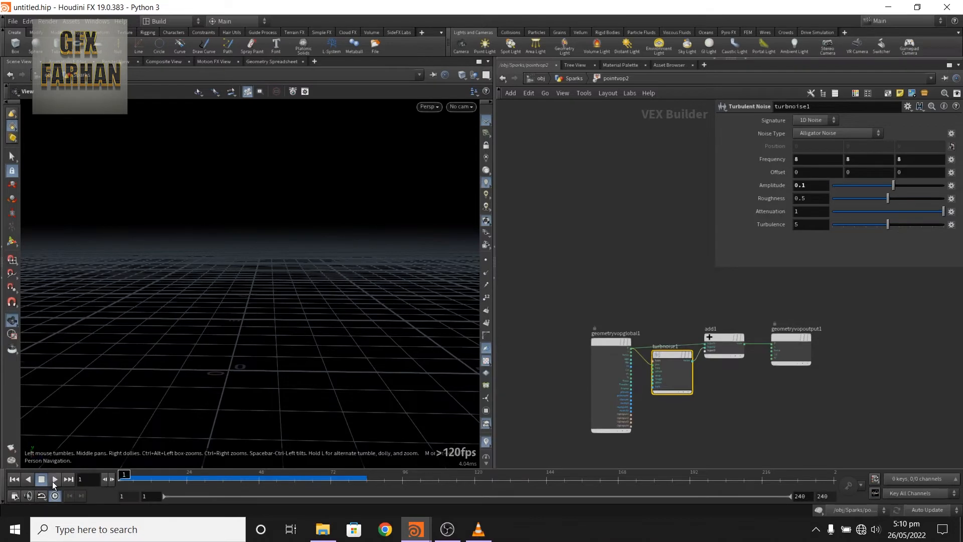
left_click(52, 481)
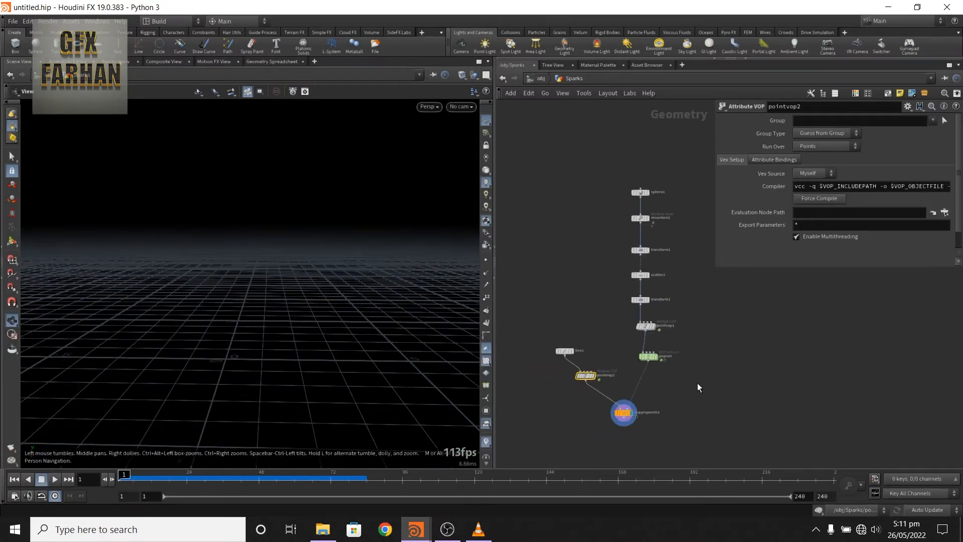
Insert a Point VOP node into the wire between popnet and copytopoints1.
middle_click_drag(692, 399, 707, 352)
scroll(695, 346, "up", 5)
key("Tab")
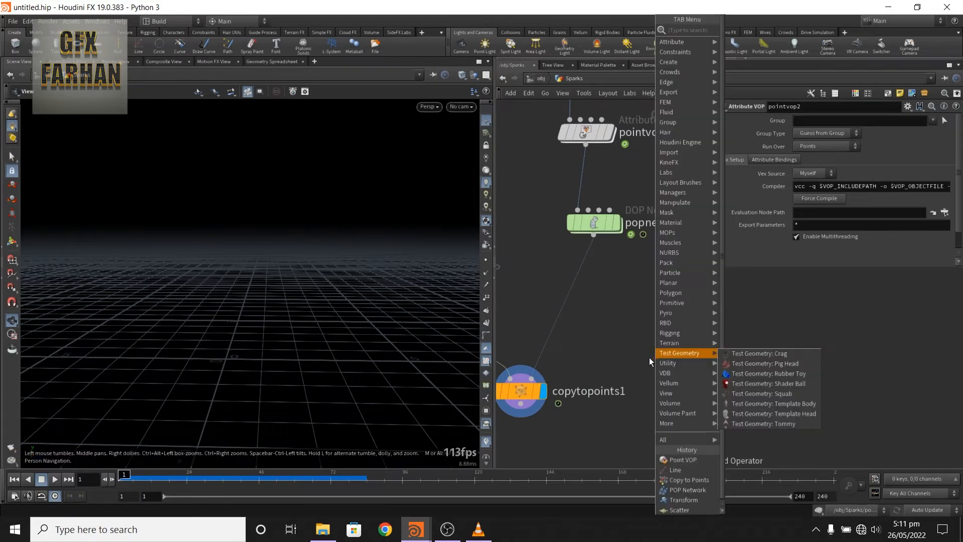
type("poi")
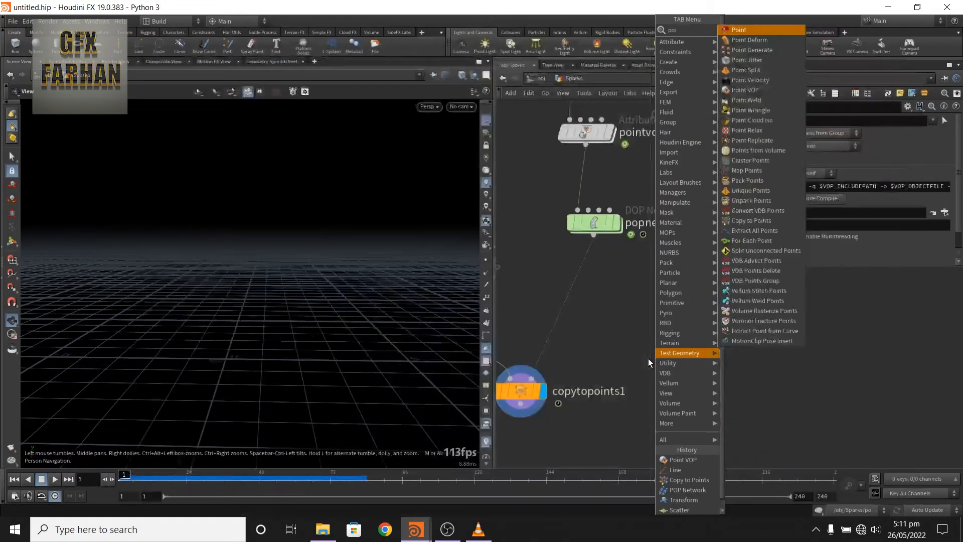
type("ntvop")
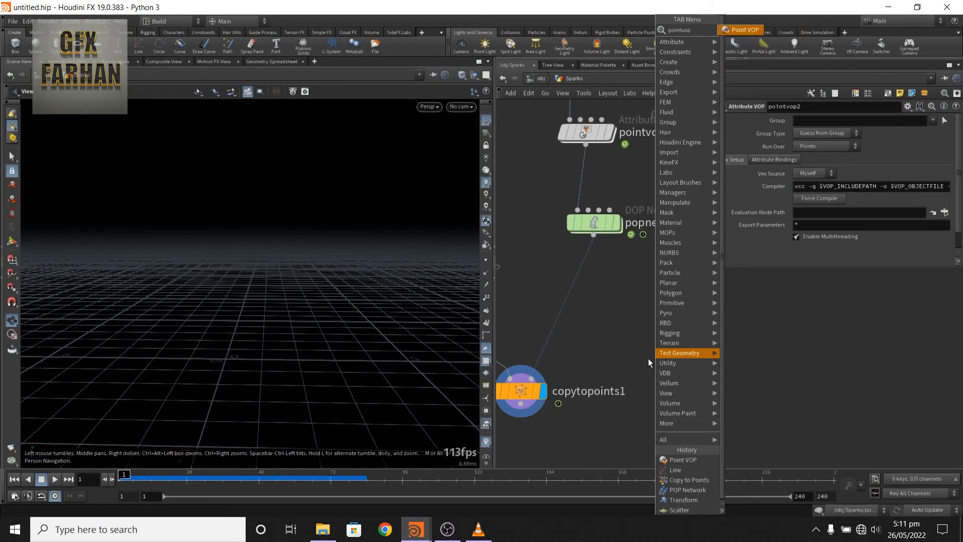
key("Return")
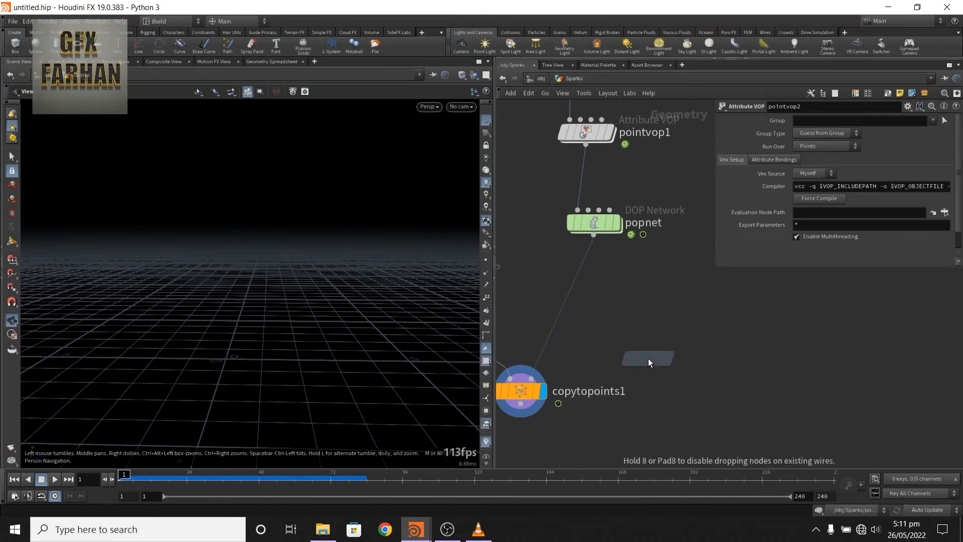
left_click(583, 270)
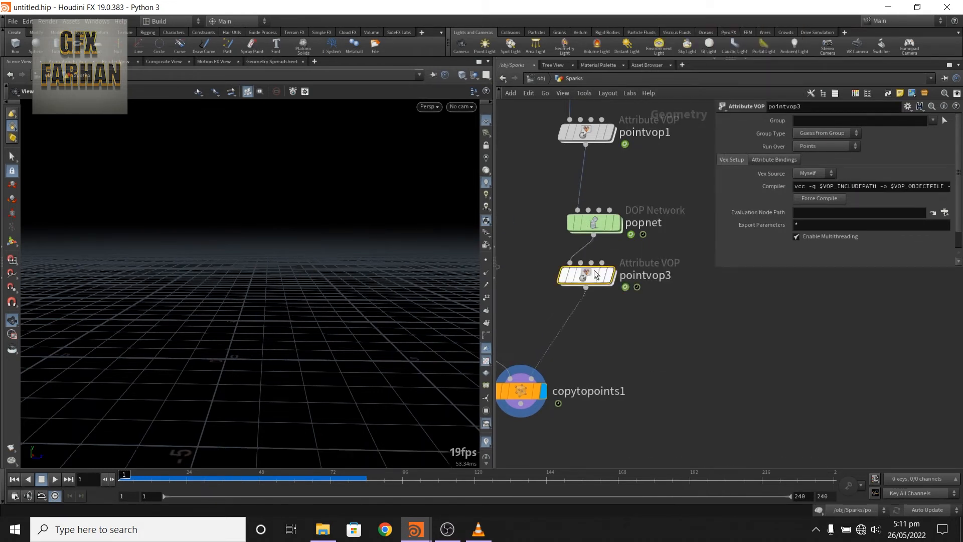
left_click_drag(593, 281, 594, 291)
Rename the new Point VOP node below popnet as pscale.
left_click(653, 286)
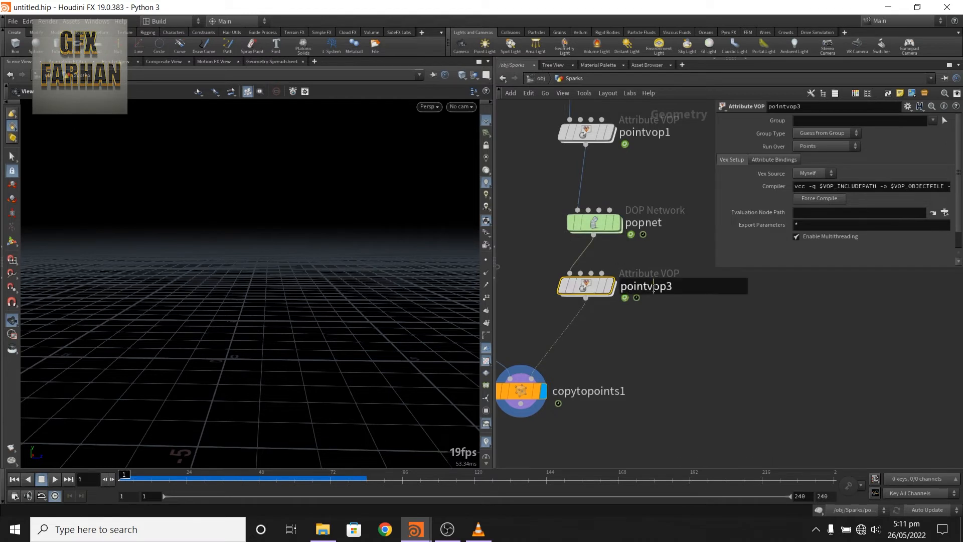
left_click_drag(654, 286, 620, 286)
left_click_drag(685, 283, 420, 288)
type("pscale")
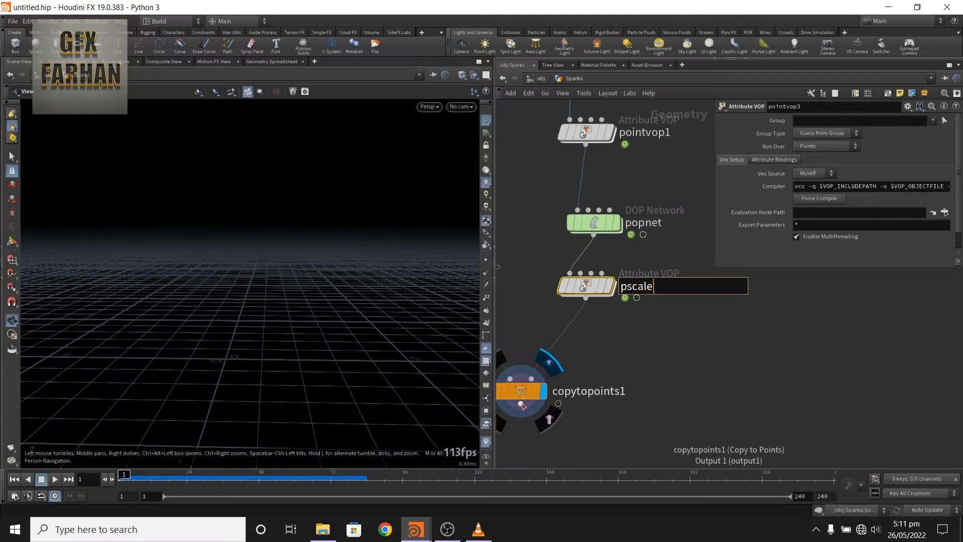
key("Return")
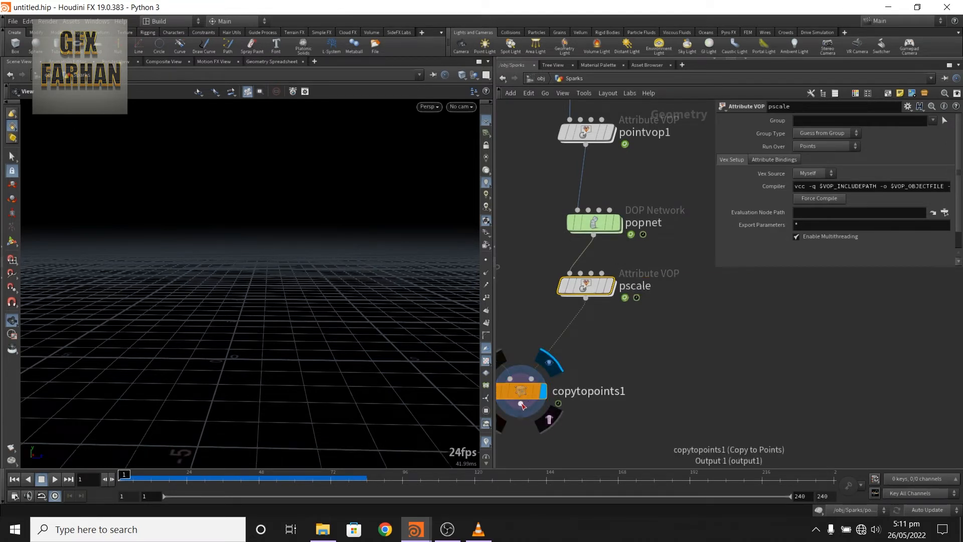
Go inside the pscale network and add a Random node beside the global parameters node.
double_click(593, 292)
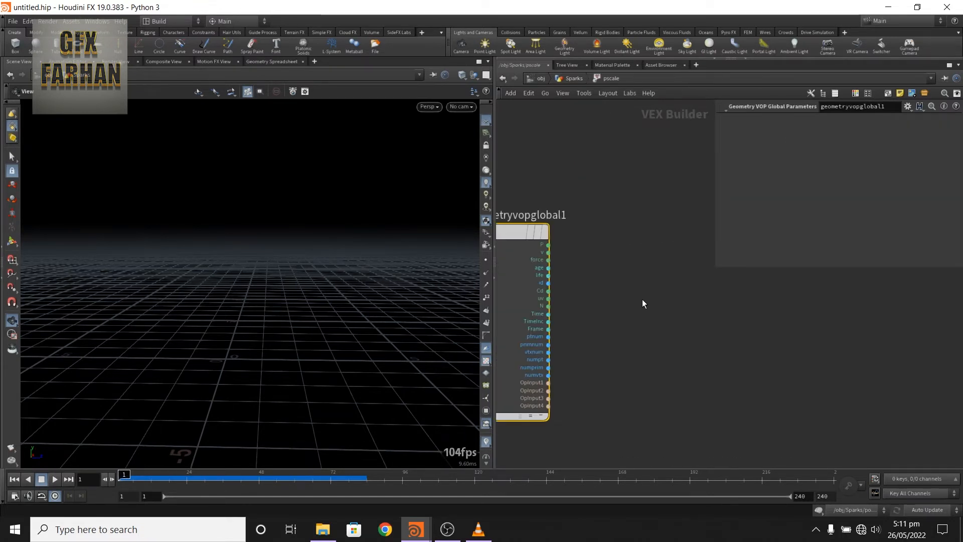
key("Tab")
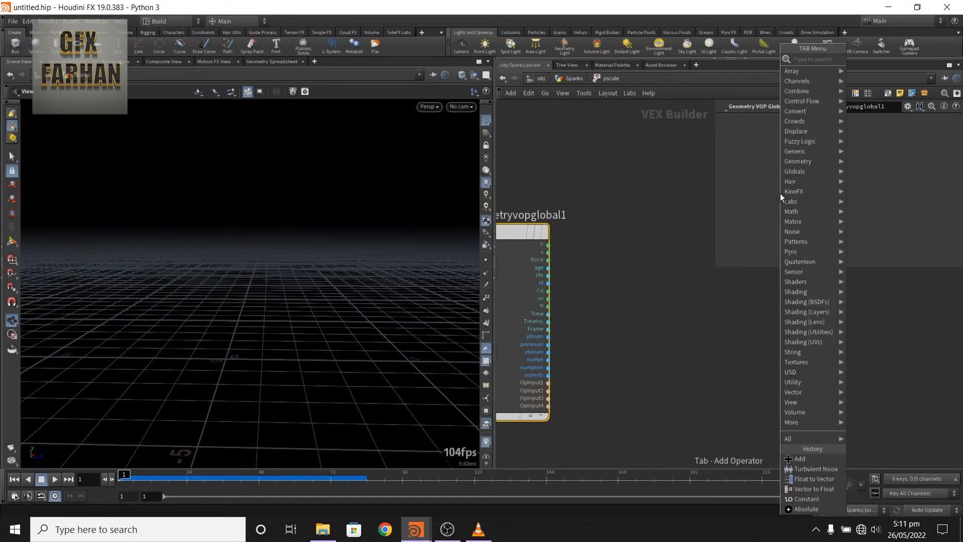
key("Escape")
key("Tab")
type("random")
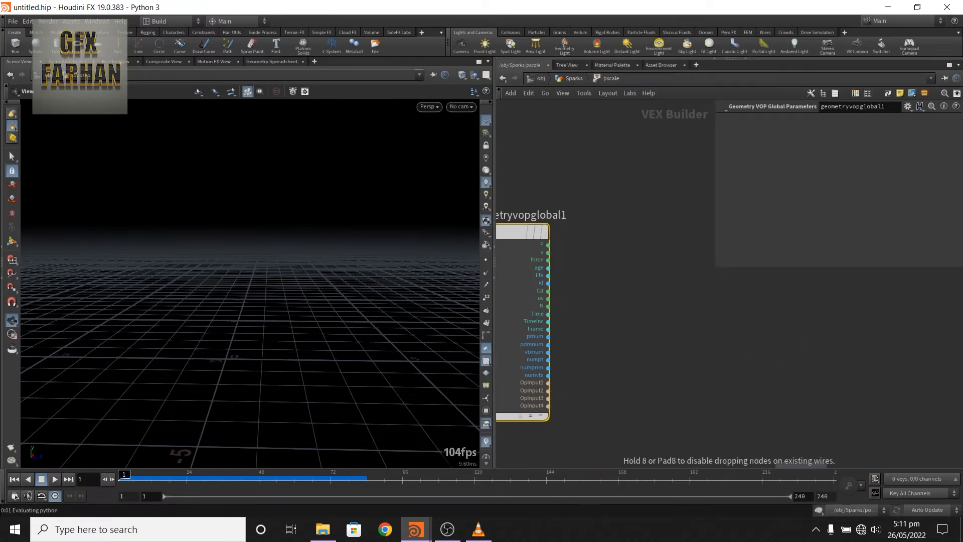
key("Return")
left_click(642, 271)
scroll(556, 295, "up", 2)
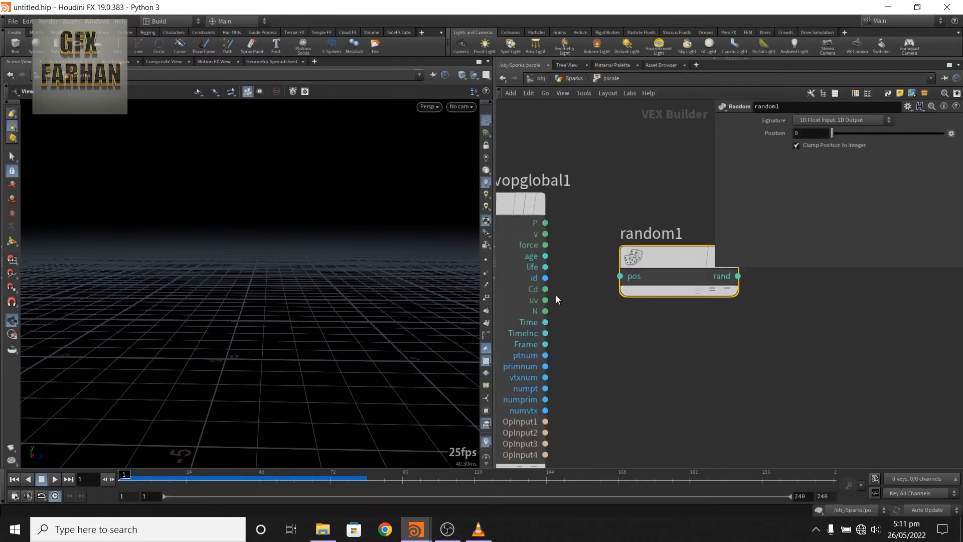
Connect the global id output to random1's pos input and align random1 with that output.
left_click_drag(649, 266, 674, 286)
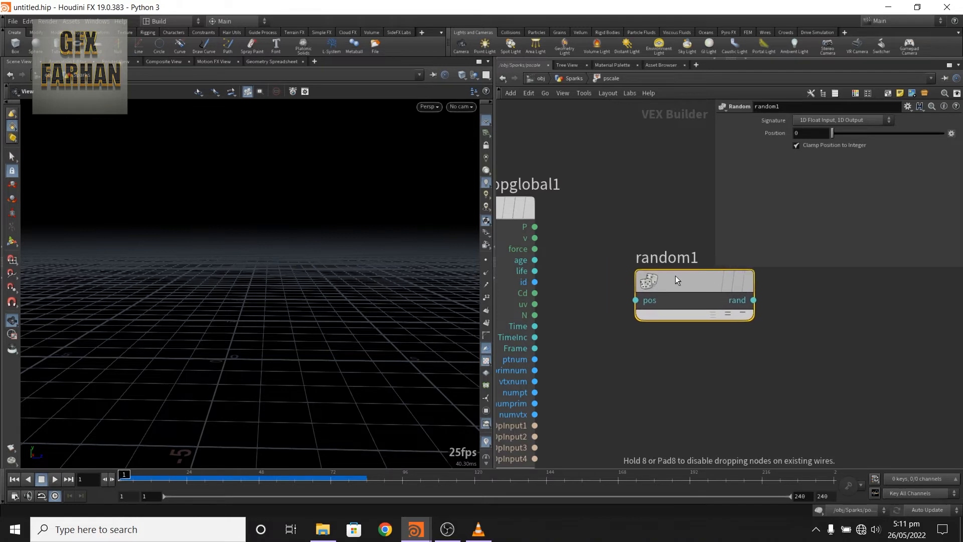
mouse_move(535, 282)
left_mouse_down()
mouse_move(641, 311)
mouse_move(637, 302)
left_mouse_up()
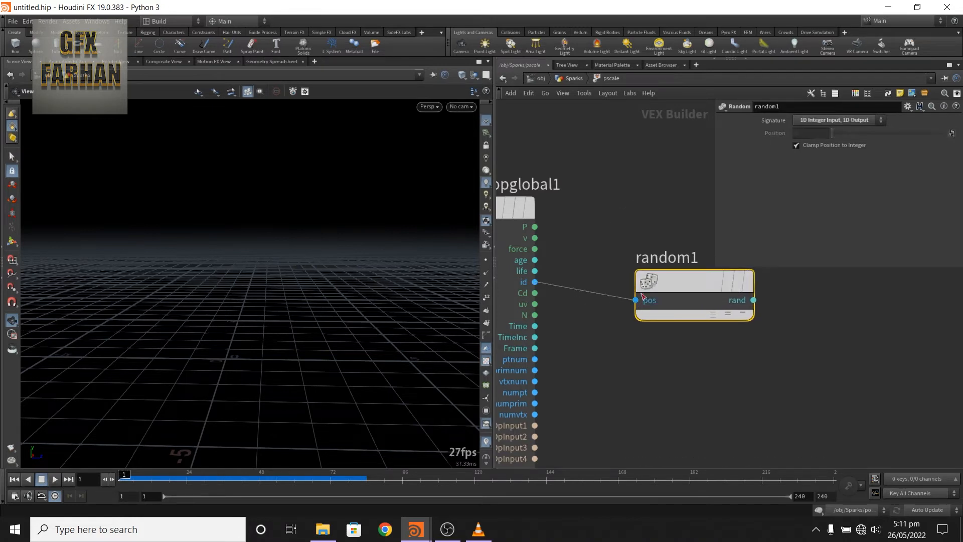
left_click_drag(673, 276, 664, 255)
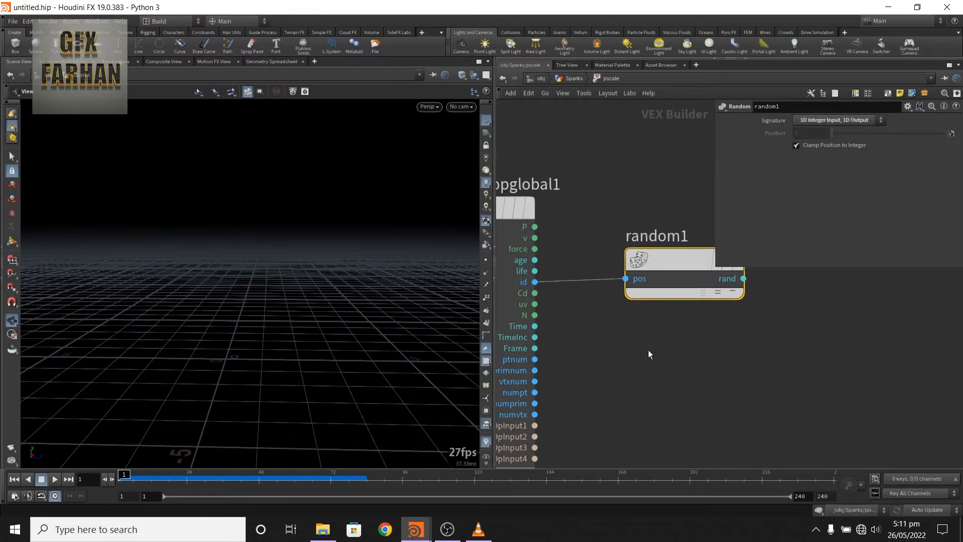
Add a Fit Range node below random1 and connect the global age output to its val input.
scroll(641, 329, "down", 1)
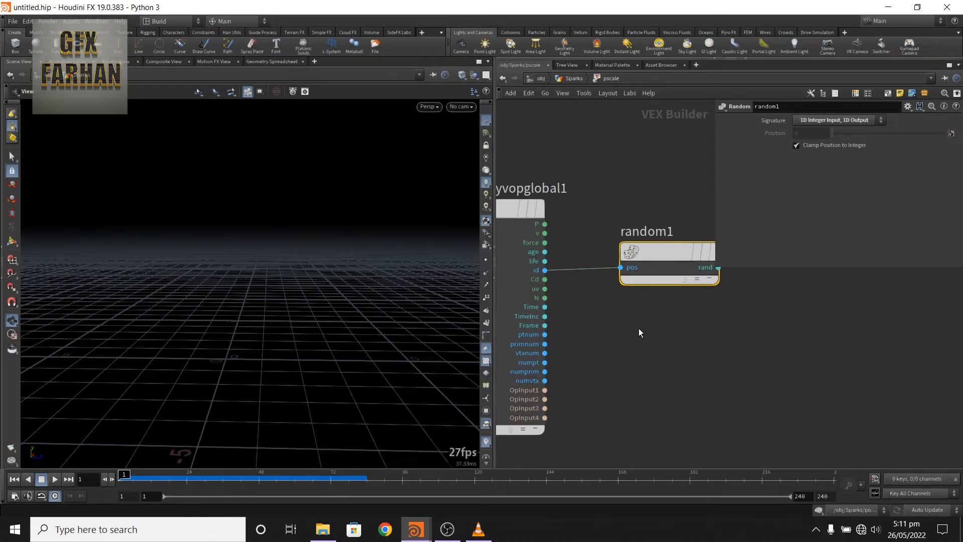
key("Tab")
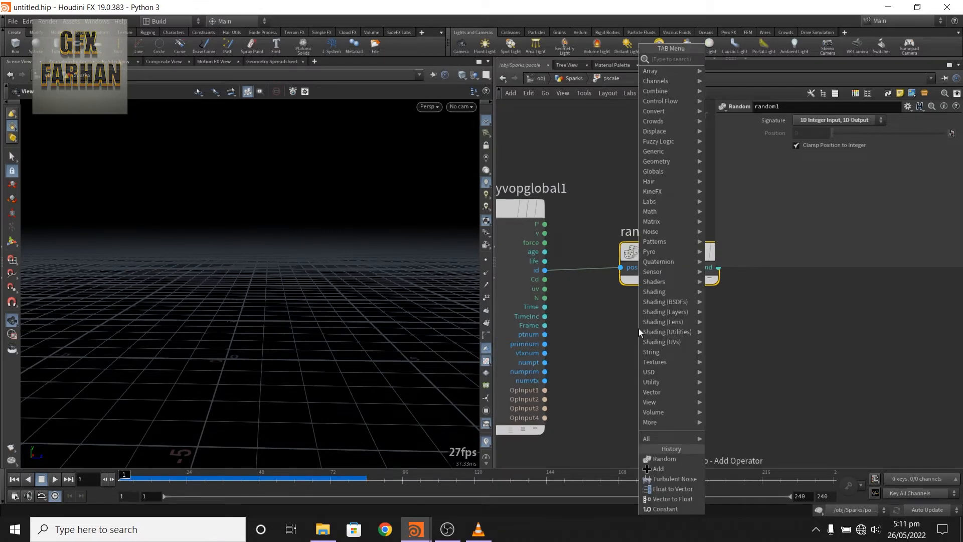
type("fit")
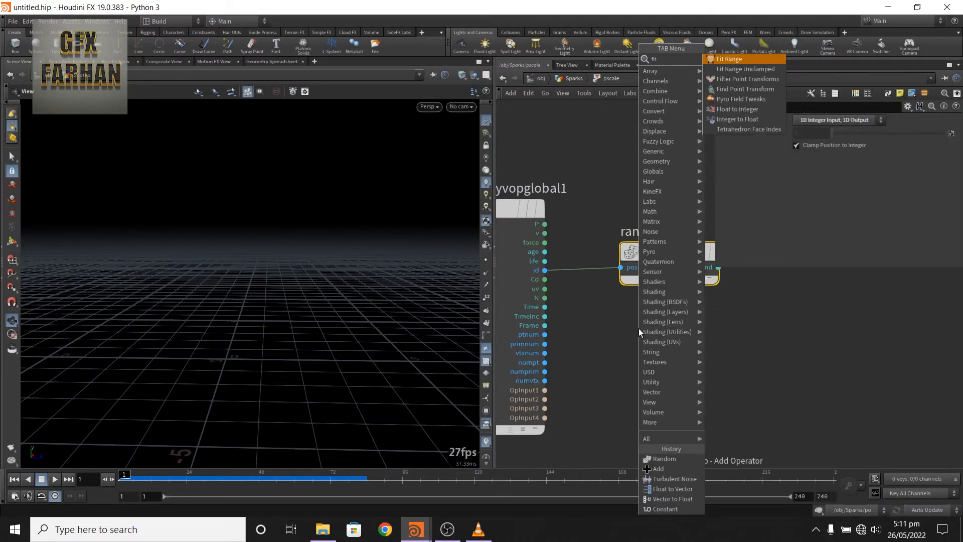
key("Return")
mouse_move(621, 330)
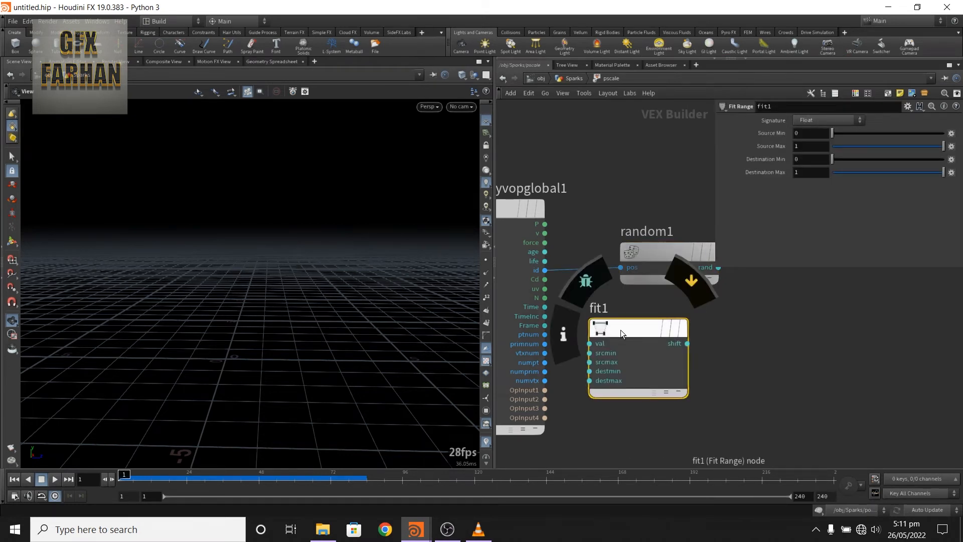
left_click_drag(621, 329, 702, 333)
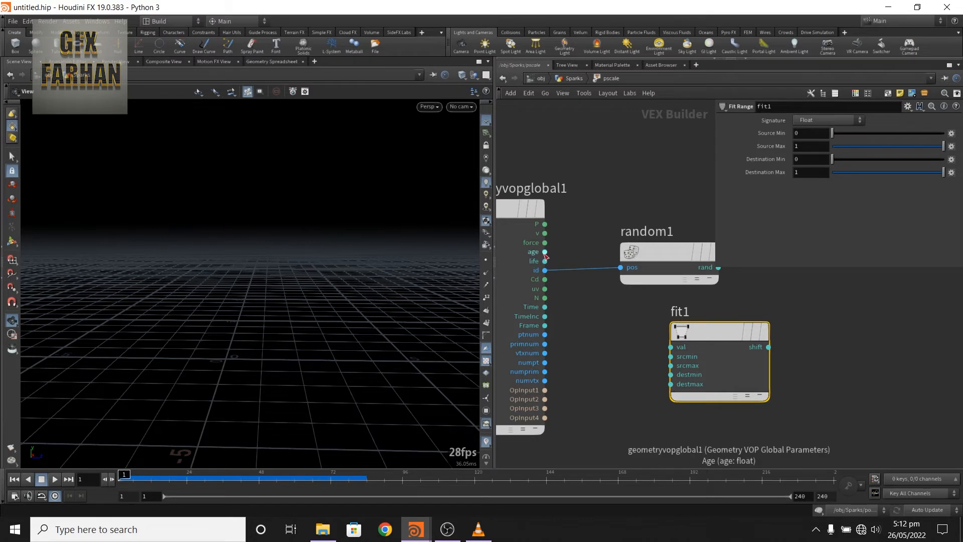
left_click_drag(545, 253, 671, 347)
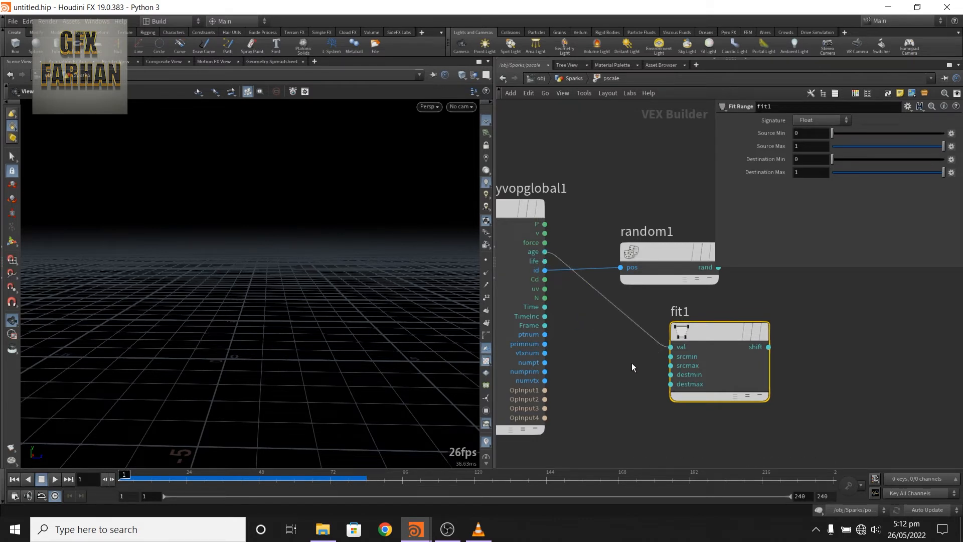
Set fit1's Source Min to 0.028, Source Max to 0.8 and Destination Min to 2.
middle_click_drag(631, 362, 606, 350)
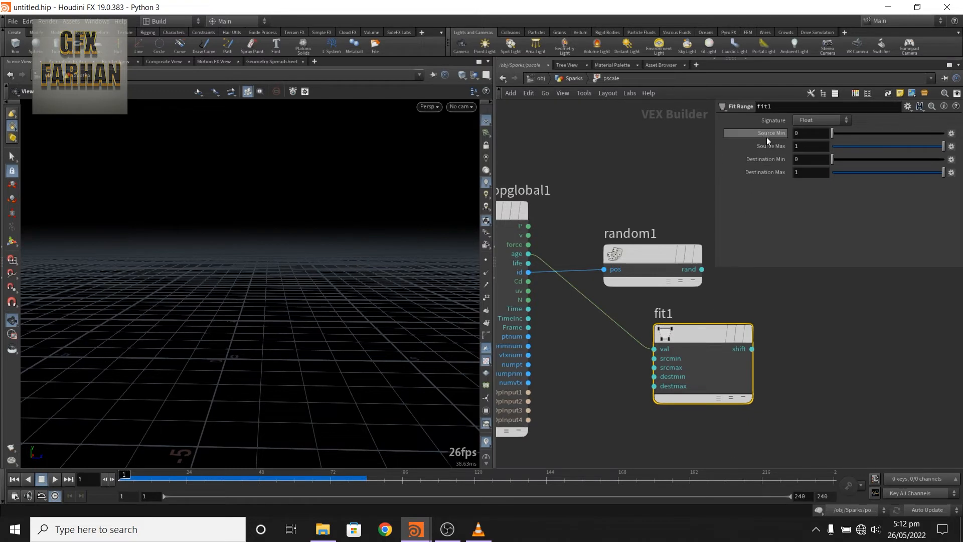
left_click(803, 133)
type("0.028")
key("Return")
left_click(808, 146)
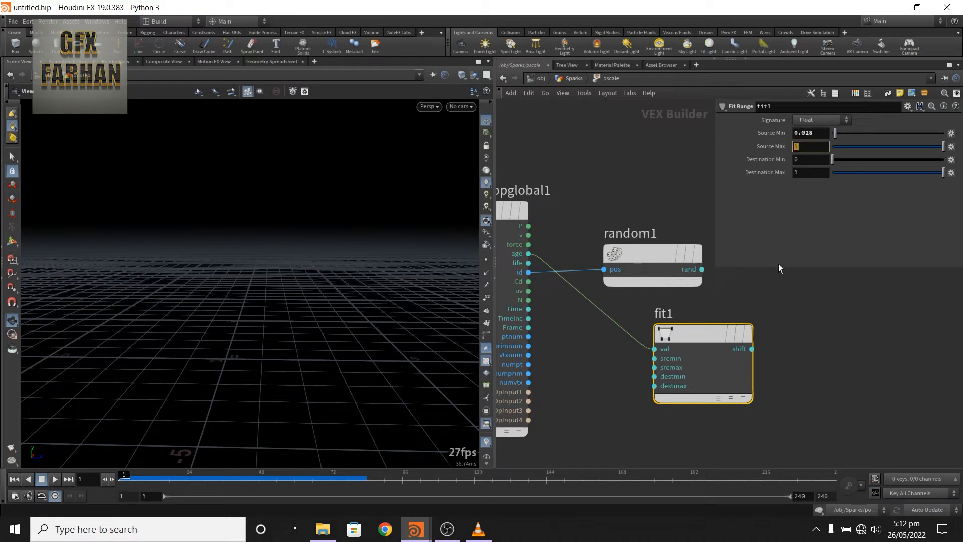
type("0.8")
key("Return")
left_click(818, 161)
mouse_move(654, 260)
type("2")
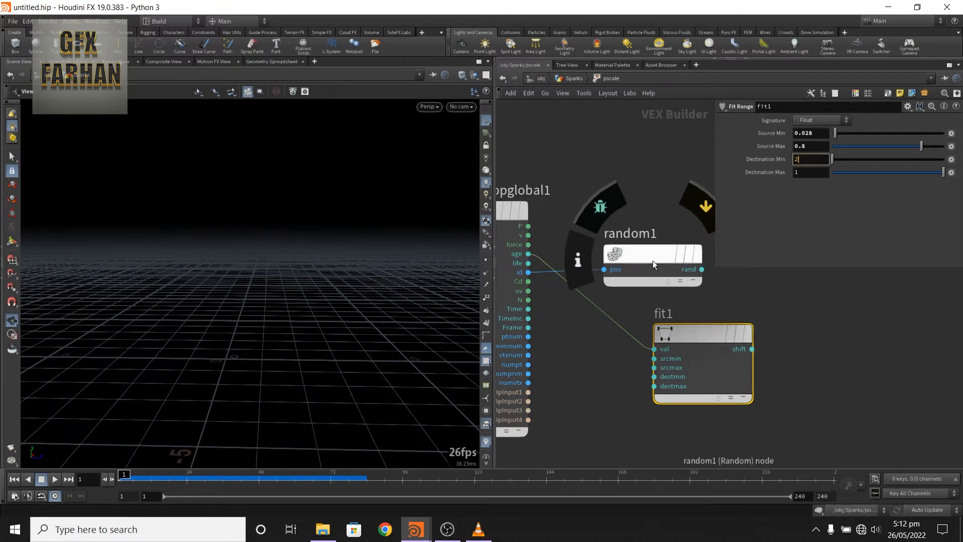
key("Return")
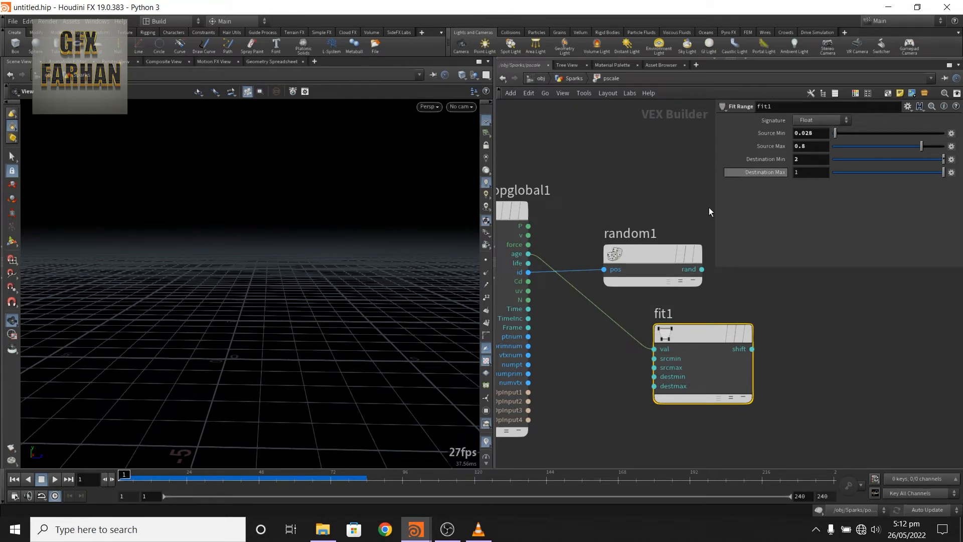
middle_click_drag(626, 160, 648, 161)
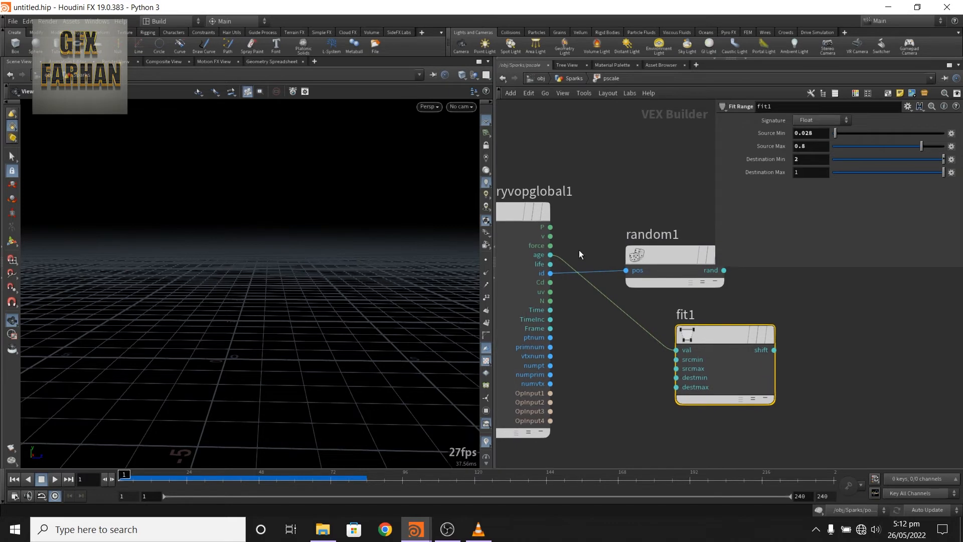
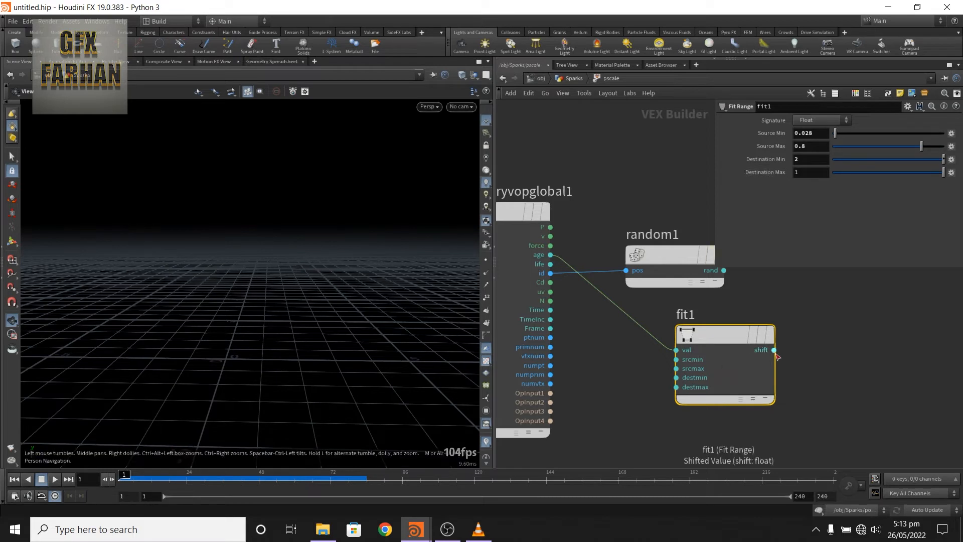
Lay out the pscale network and add a Multiply node downstream of random1 and fit1.
scroll(700, 354, "down", 2)
key("l")
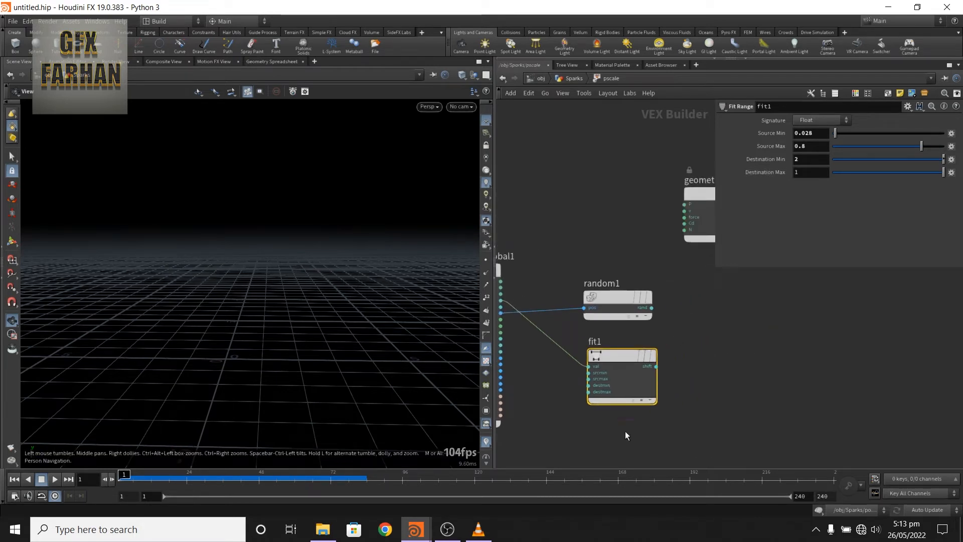
middle_click_drag(535, 367, 566, 368)
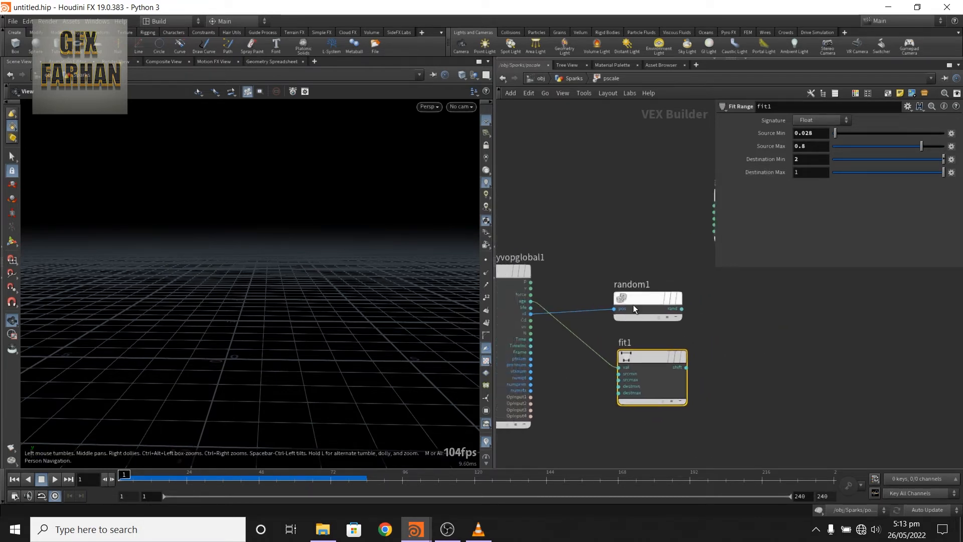
middle_click_drag(762, 363, 699, 373)
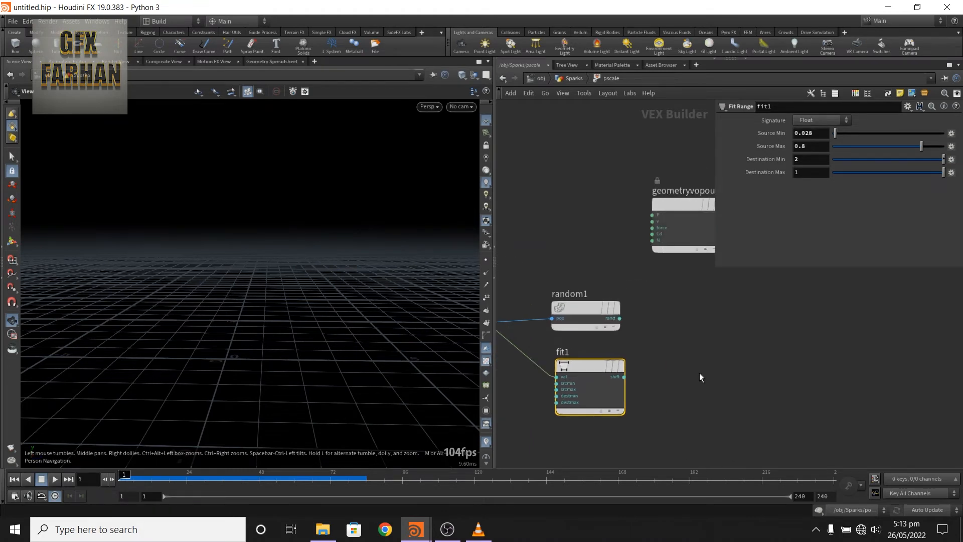
key("Tab")
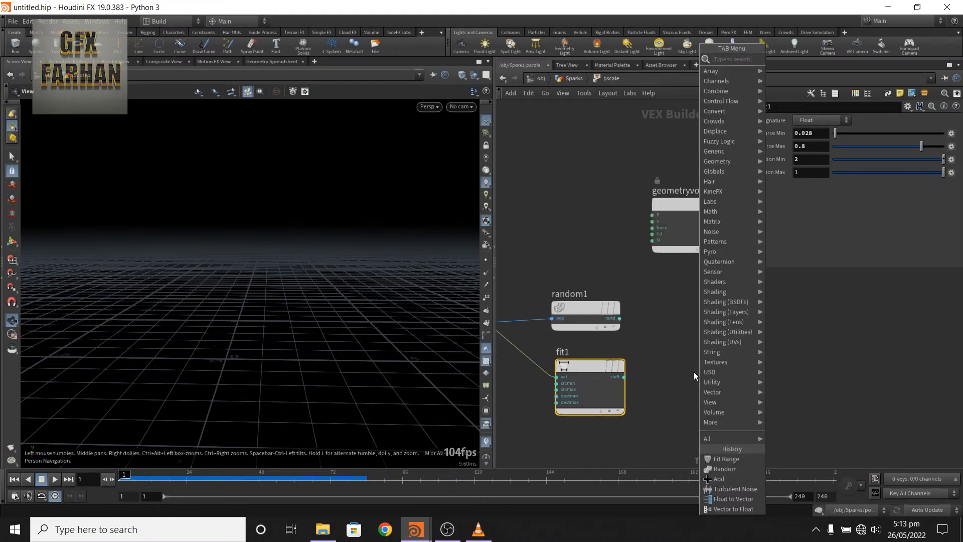
type("mult")
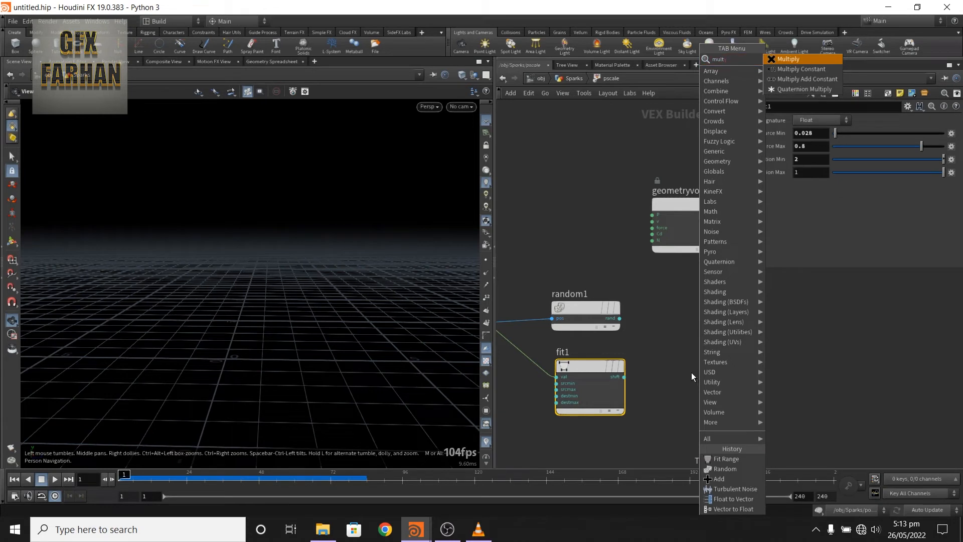
key("Return")
left_click(691, 372)
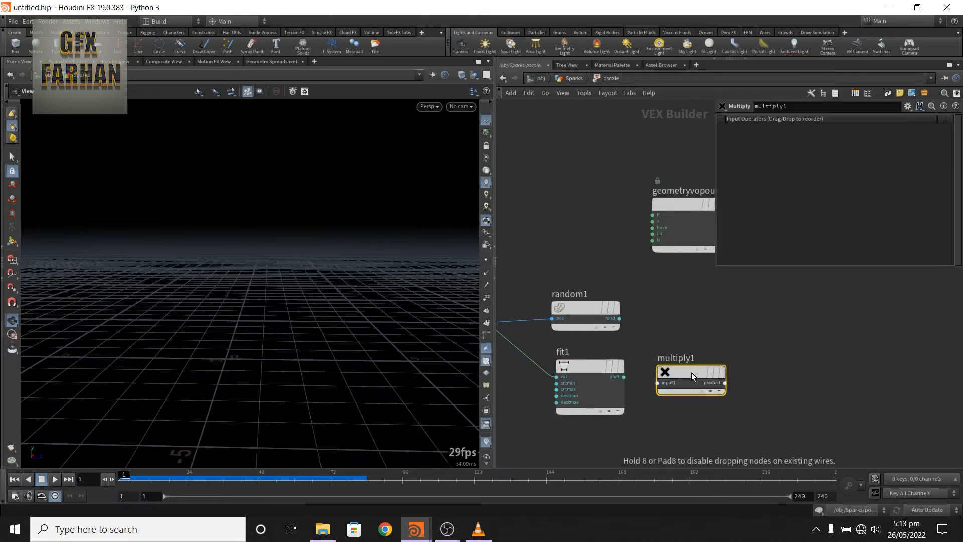
mouse_move(691, 372)
left_click_drag(687, 373, 727, 335)
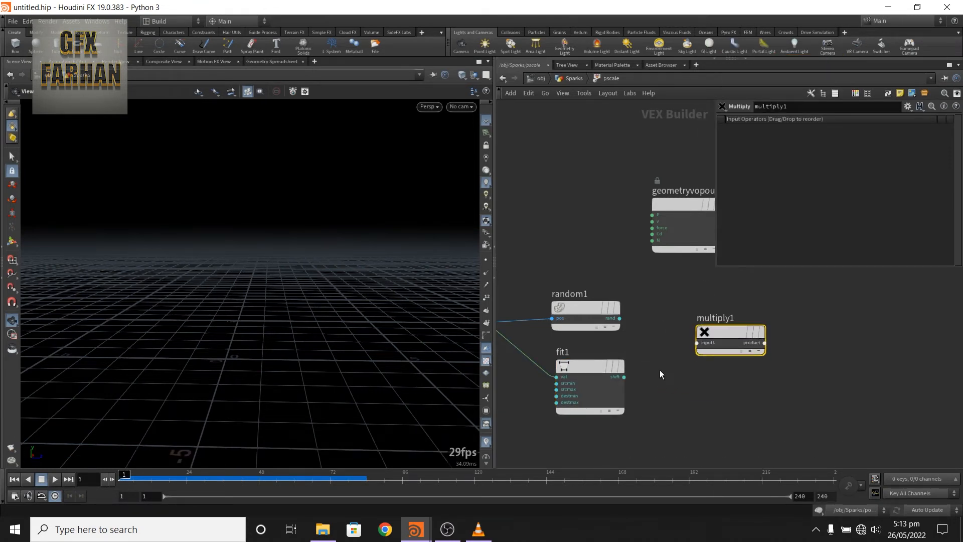
Connect random1's rand output to multiply1's input1 and fit1's shift output to its input2.
scroll(652, 364, "up", 3)
left_click(601, 288)
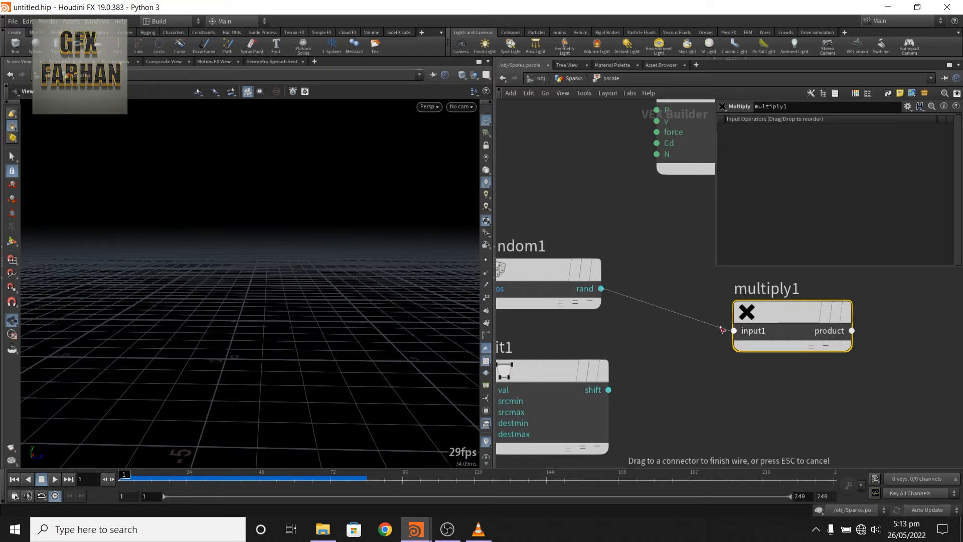
left_click(734, 330)
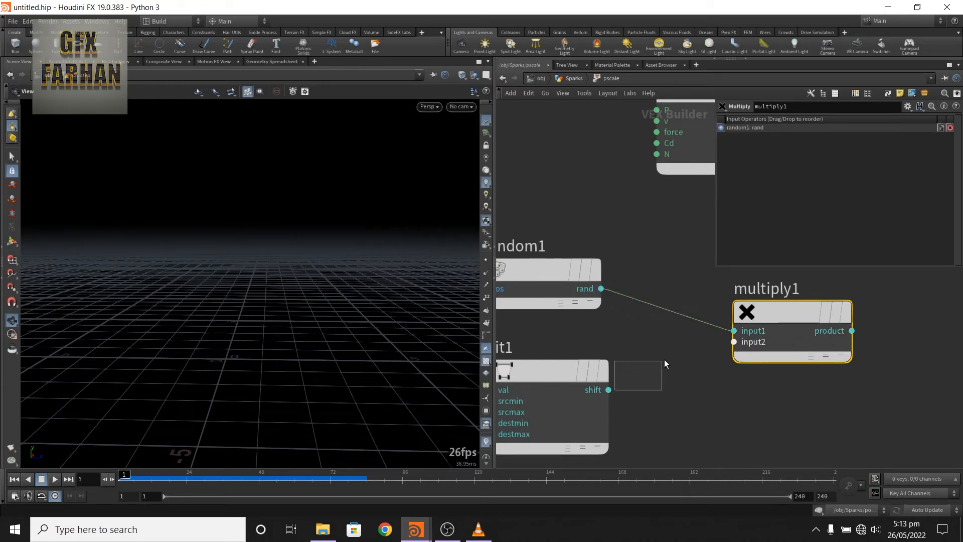
left_click_drag(665, 359, 687, 351)
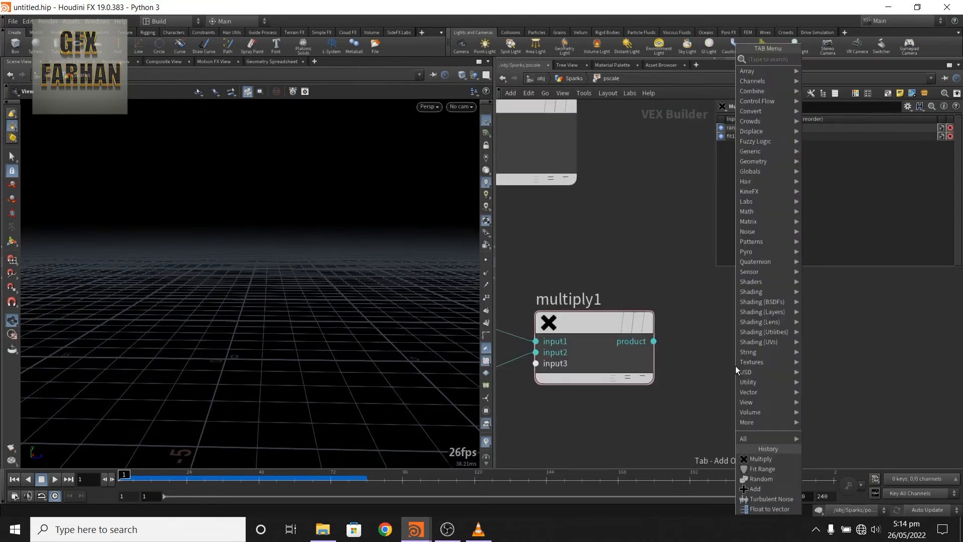
Add a Bind node beside multiply1 and connect multiply1's product output to its input.
type("bind")
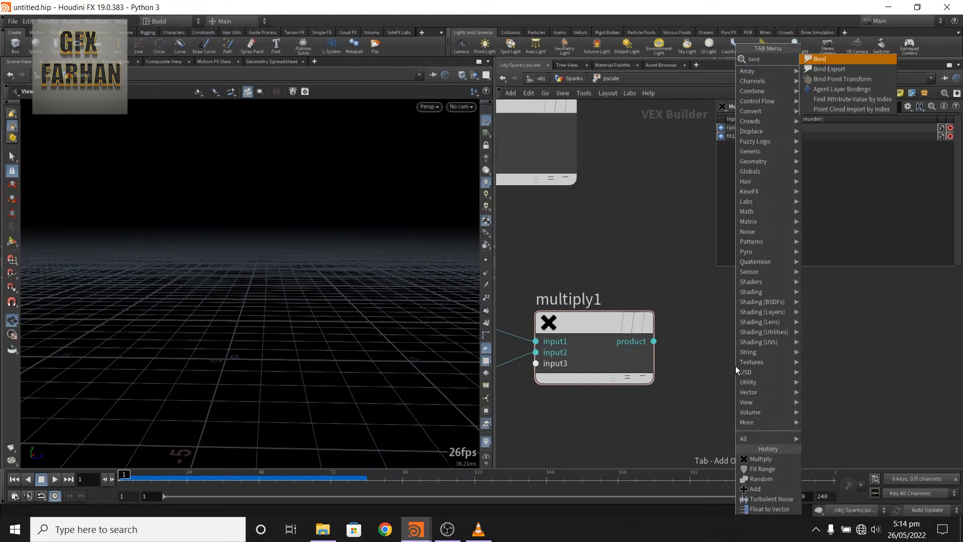
key("Return")
left_click(735, 366)
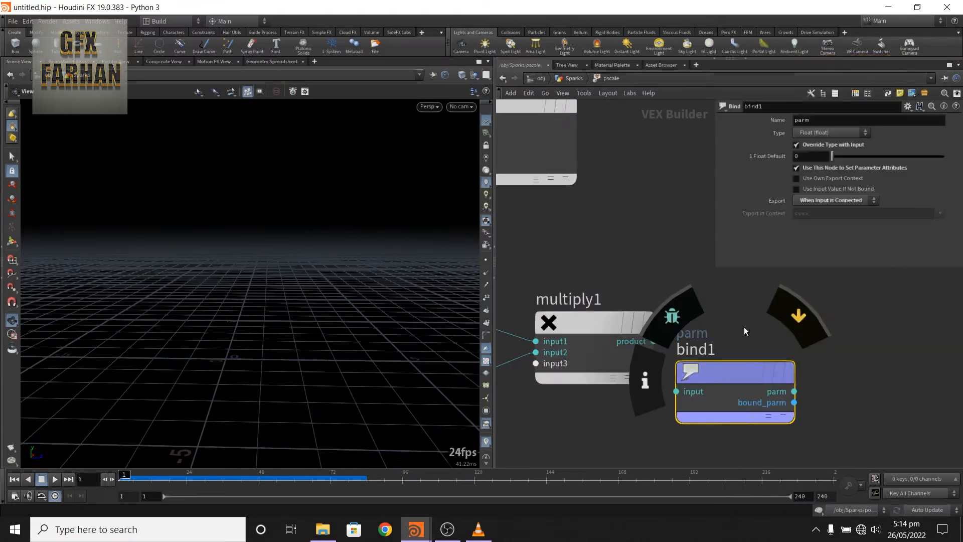
left_click_drag(731, 381, 798, 331)
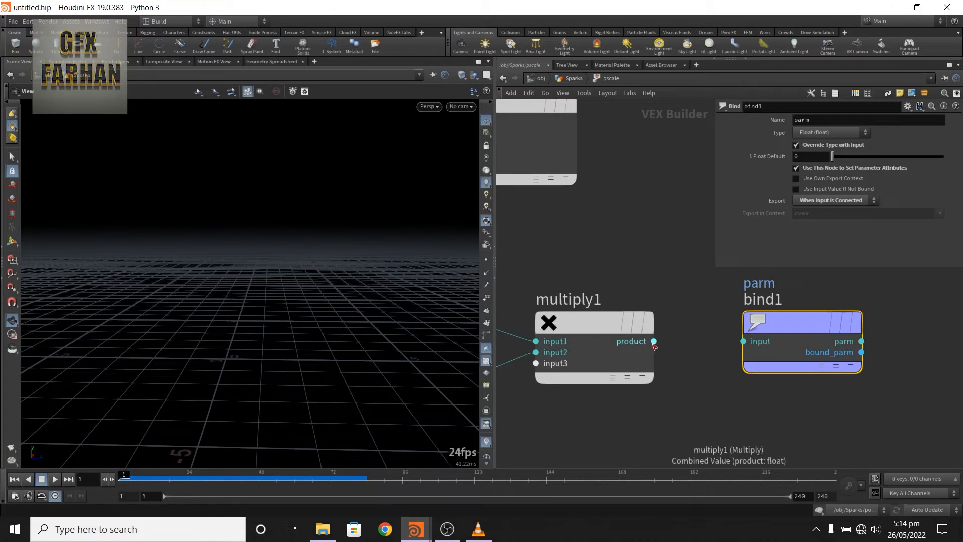
left_click_drag(654, 341, 744, 341)
Name the Bind parameter pscale, then return to the Sparks network and play the simulation to check the copied sparks.
middle_click_drag(756, 399, 689, 344)
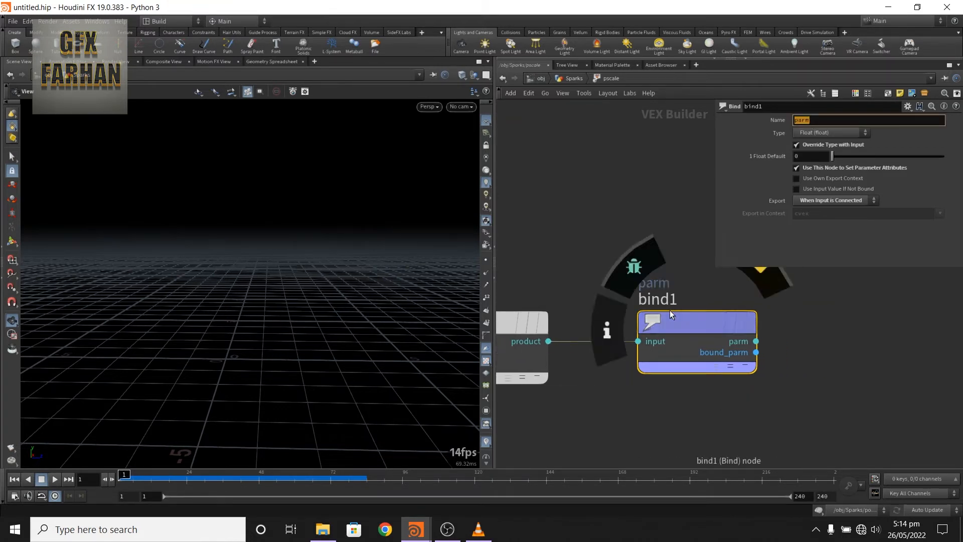
key("u")
left_click(54, 480)
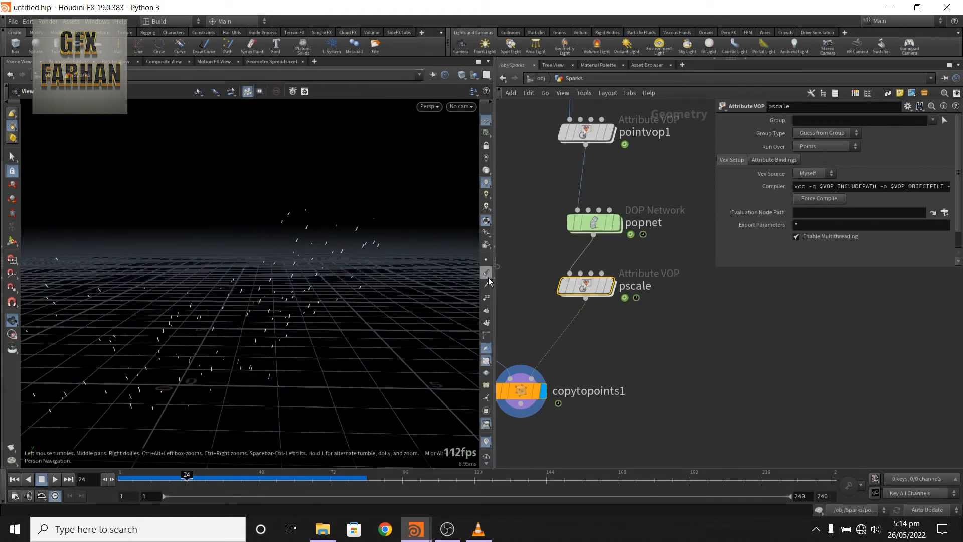
left_click_drag(309, 296, 323, 275)
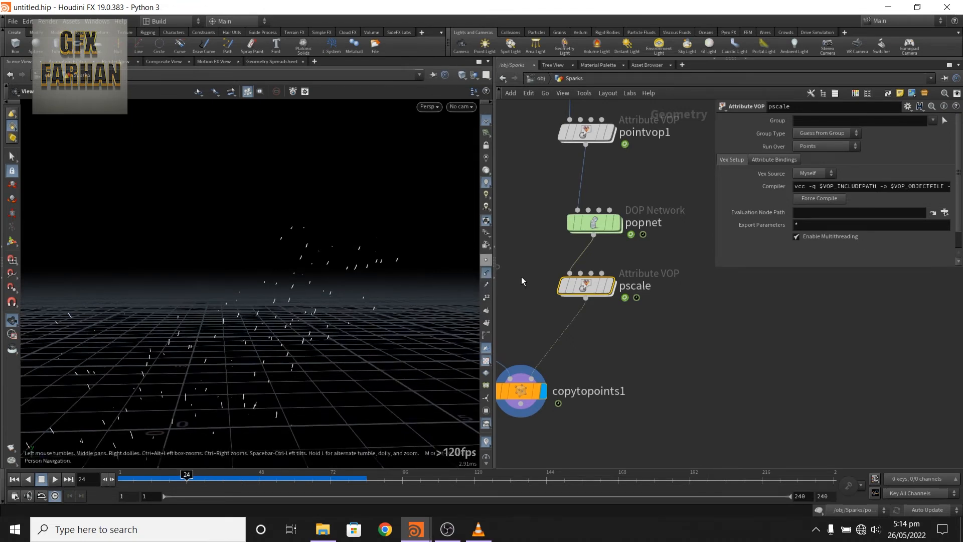
left_click_drag(188, 343, 180, 432)
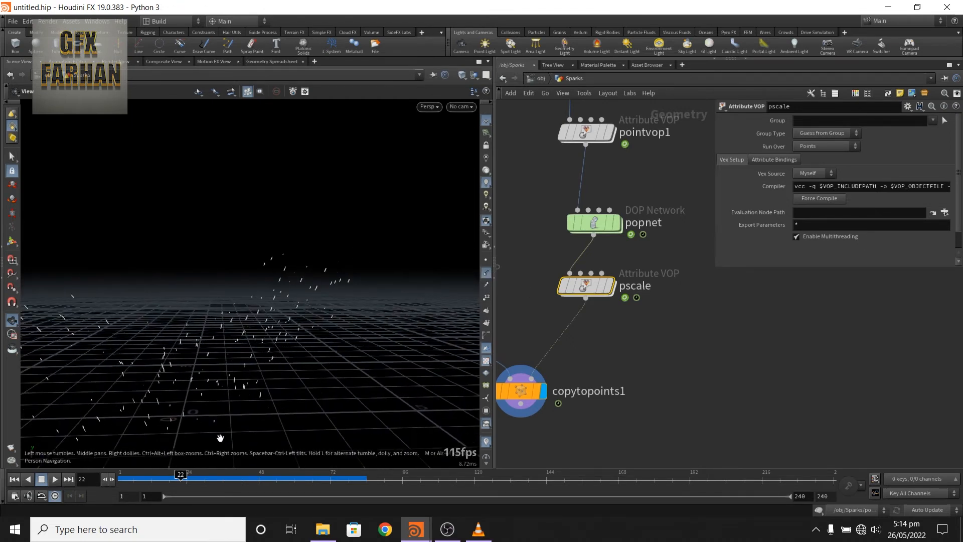
mouse_move(186, 476)
left_mouse_down()
mouse_move(254, 475)
mouse_move(182, 475)
left_mouse_up()
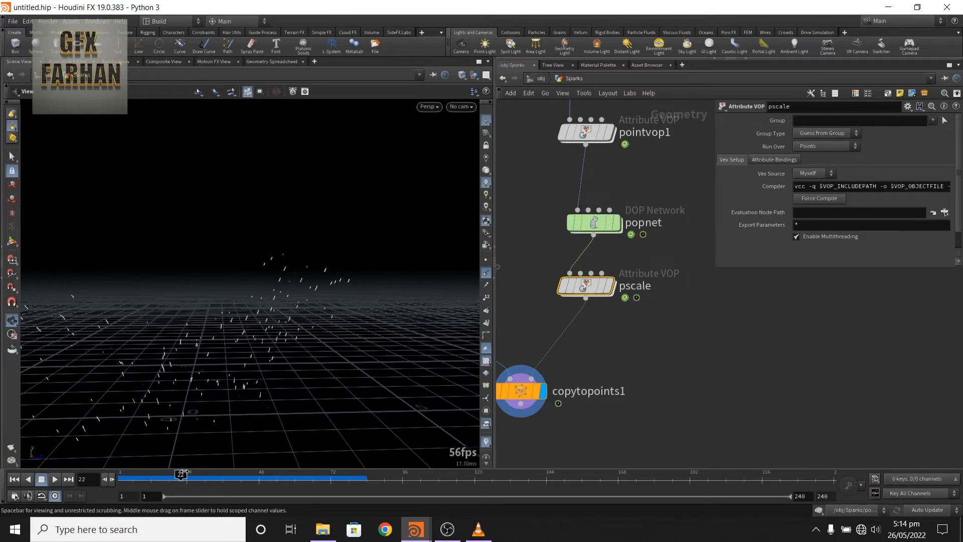
Inside the pscale VOP, connect the global P output to the output node's N input and check the sparks on the timeline.
scroll(694, 284, "up", 3)
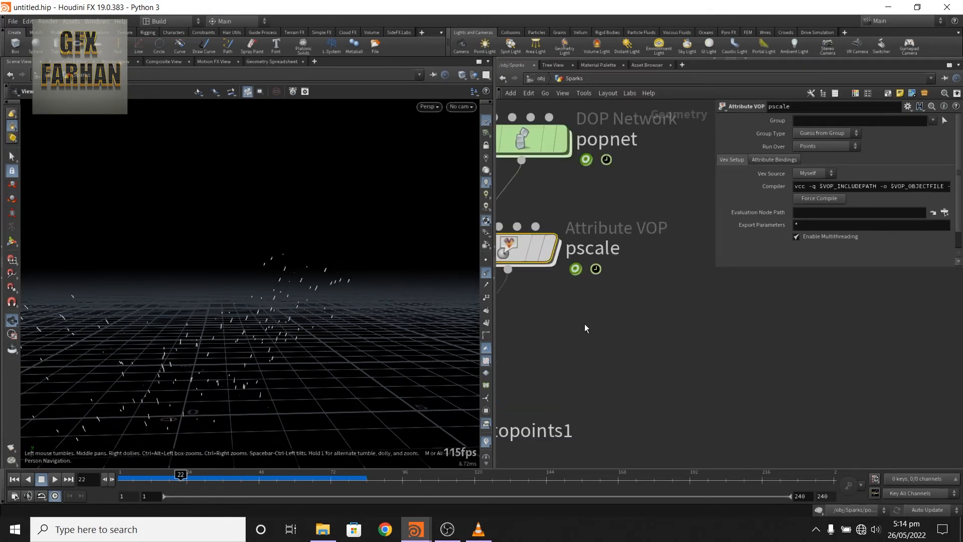
double_click(513, 252)
scroll(646, 404, "down", 5)
scroll(592, 350, "up", 4)
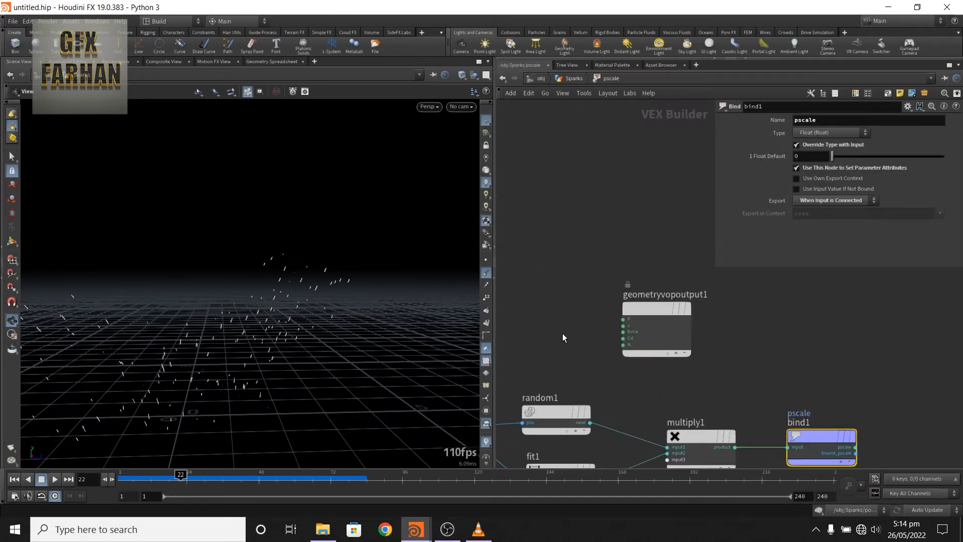
middle_click_drag(561, 333, 648, 271)
middle_click_drag(593, 297, 568, 333)
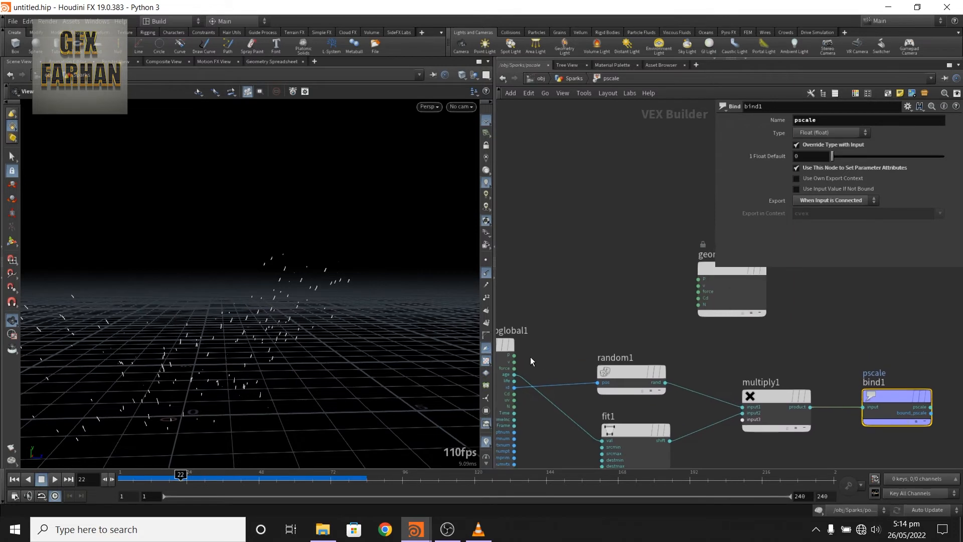
left_click_drag(514, 355, 698, 305)
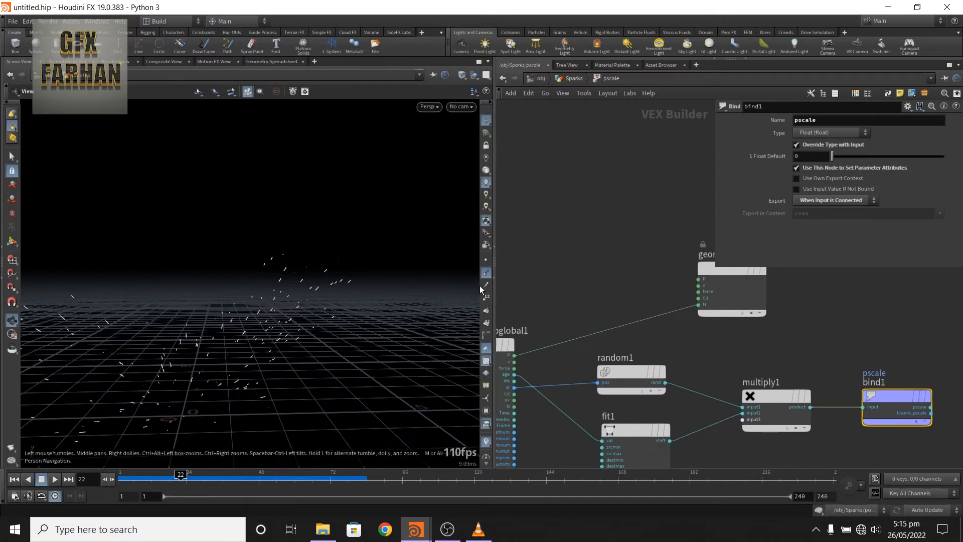
middle_click_drag(612, 260, 590, 268)
left_click(571, 78)
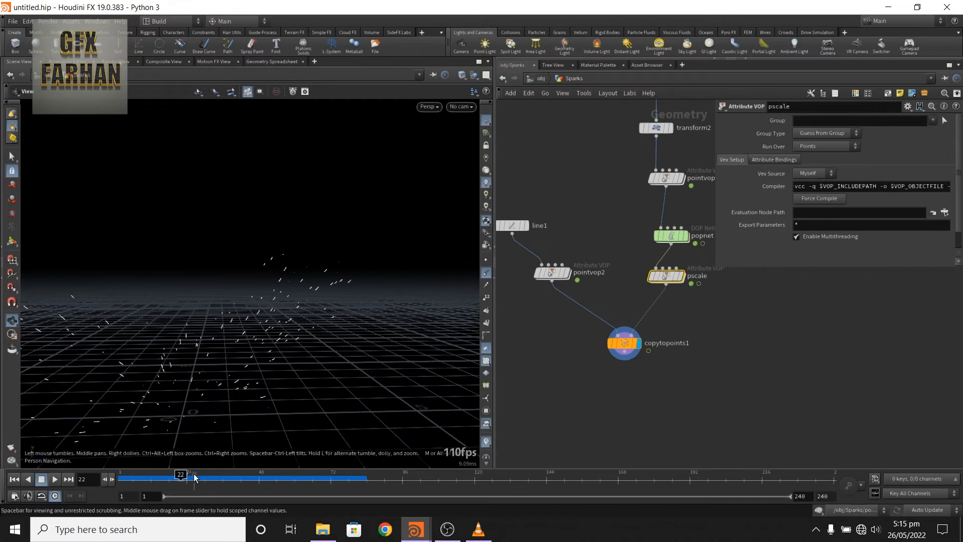
left_click_drag(180, 474, 199, 472)
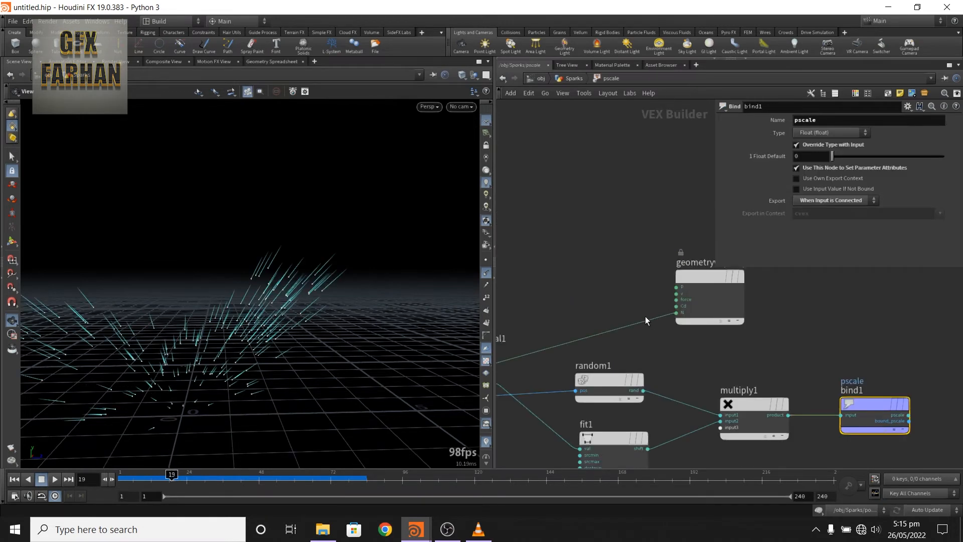
Disconnect the wire into the output node's N input, compare the sparks near frame 10, and reconnect global P to N.
key("y")
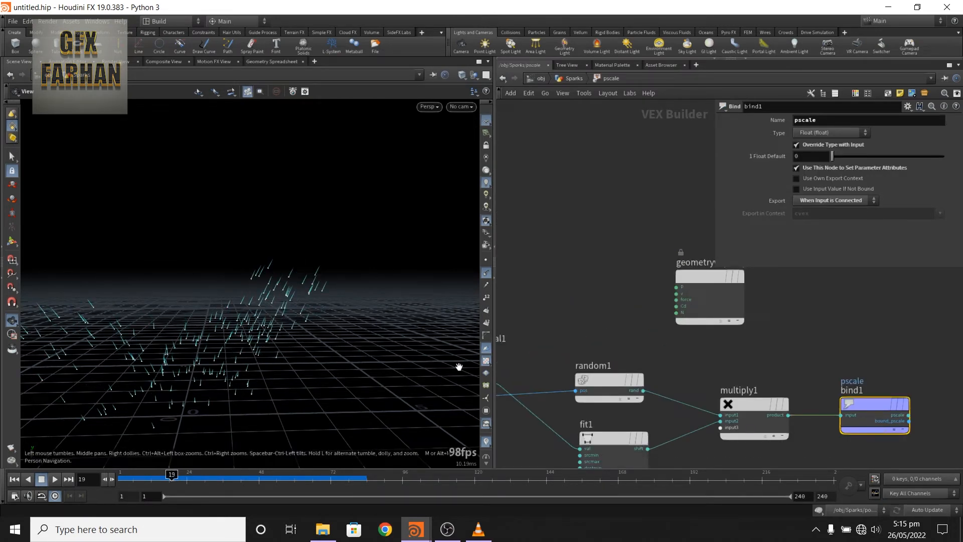
left_click_drag(171, 474, 145, 474)
scroll(585, 304, "up", 3)
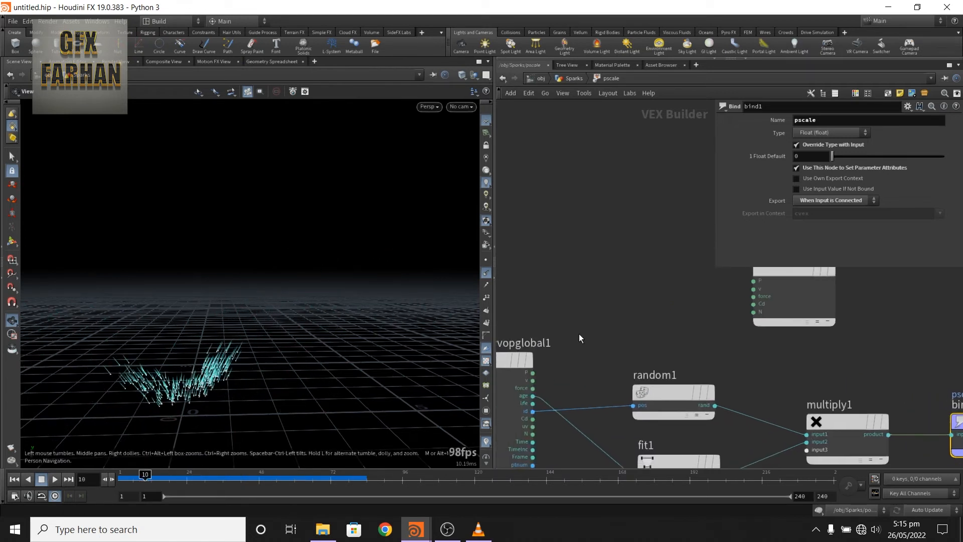
left_click_drag(532, 372, 754, 312)
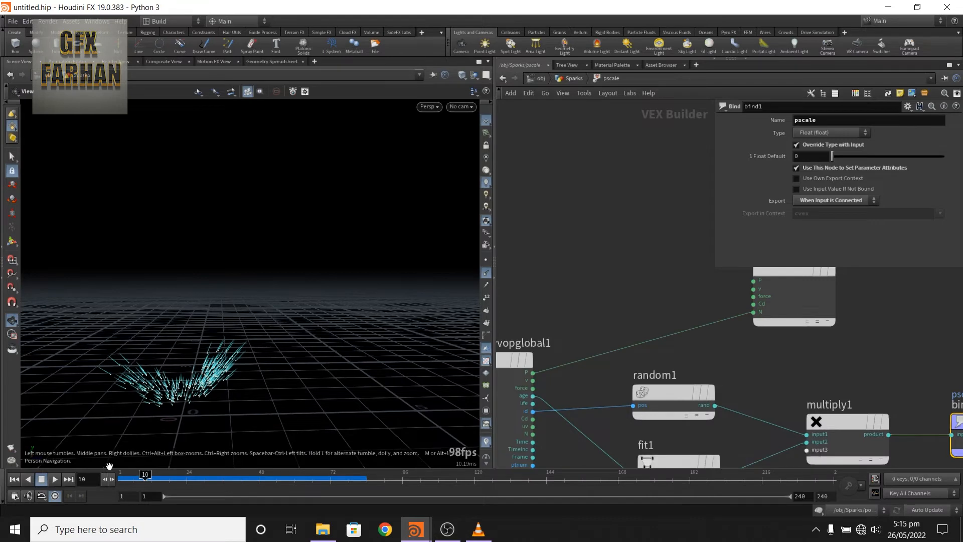
left_click_drag(145, 477, 236, 479)
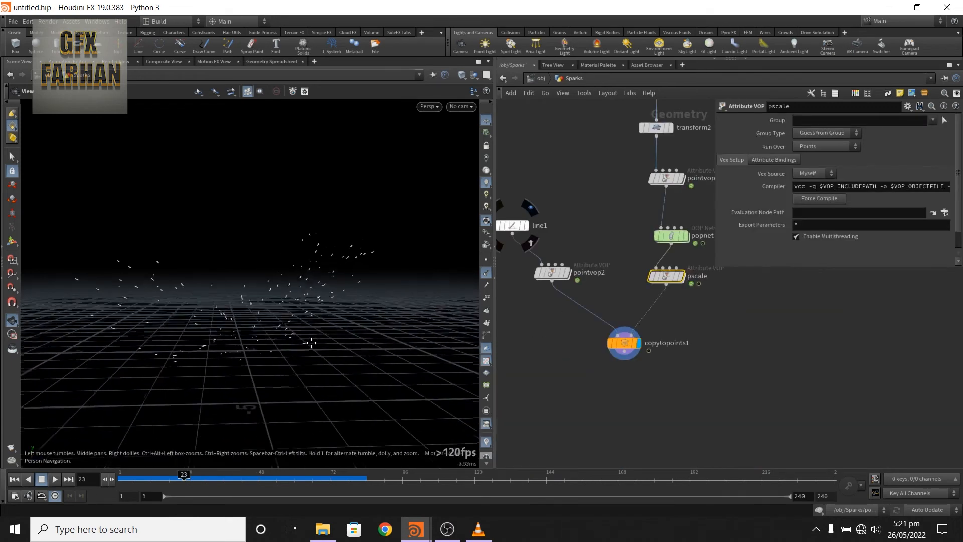
Review the sparks up to frame 28 and move copytopoints1 further down the Sparks network.
left_click(107, 478)
mouse_move(187, 479)
left_mouse_down()
mouse_move(214, 480)
mouse_move(172, 479)
mouse_move(200, 479)
left_mouse_up()
left_click_drag(266, 361, 273, 340)
middle_click_drag(630, 406, 622, 422)
left_click_drag(614, 364, 616, 387)
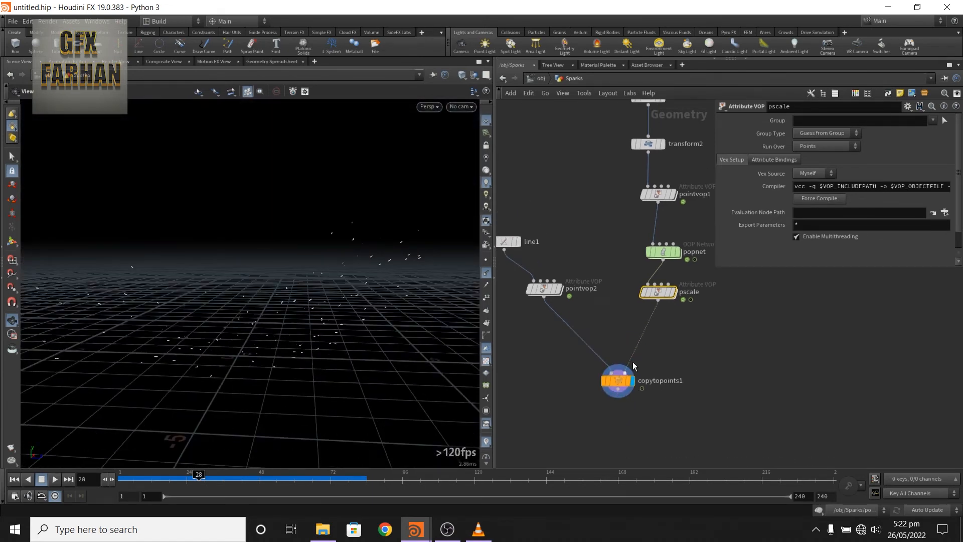
Insert a Point VOP between pscale and copytopoints1 and rename it CD.
key("Tab")
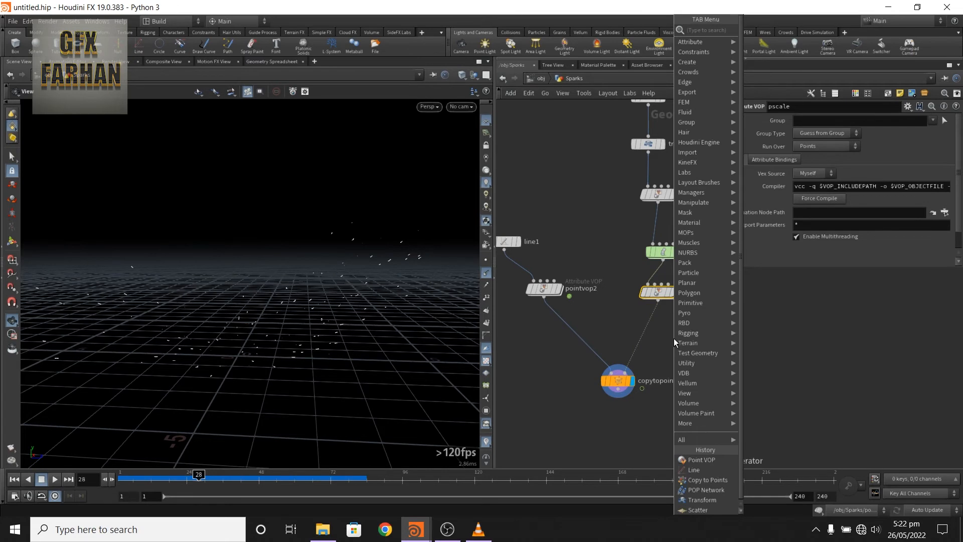
type("point")
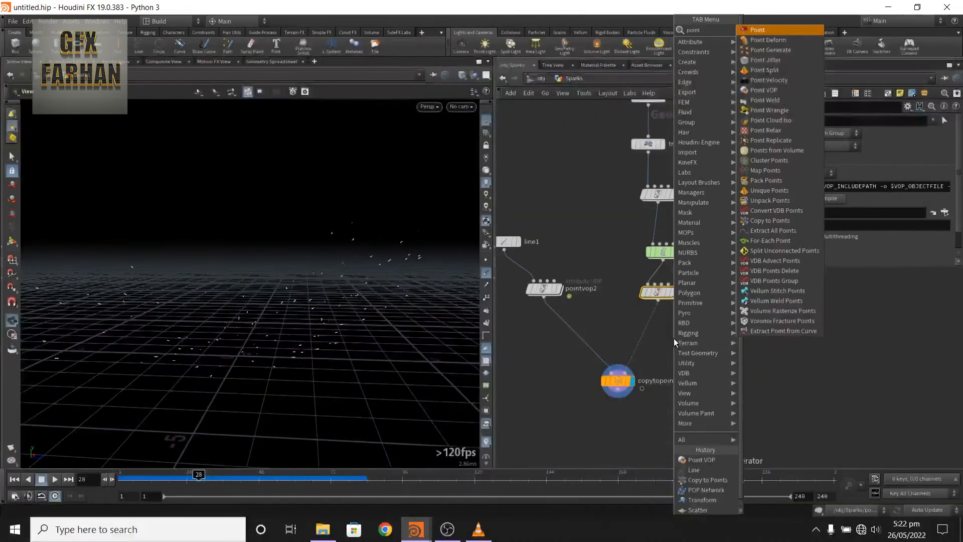
type(" wrangle")
key("Return")
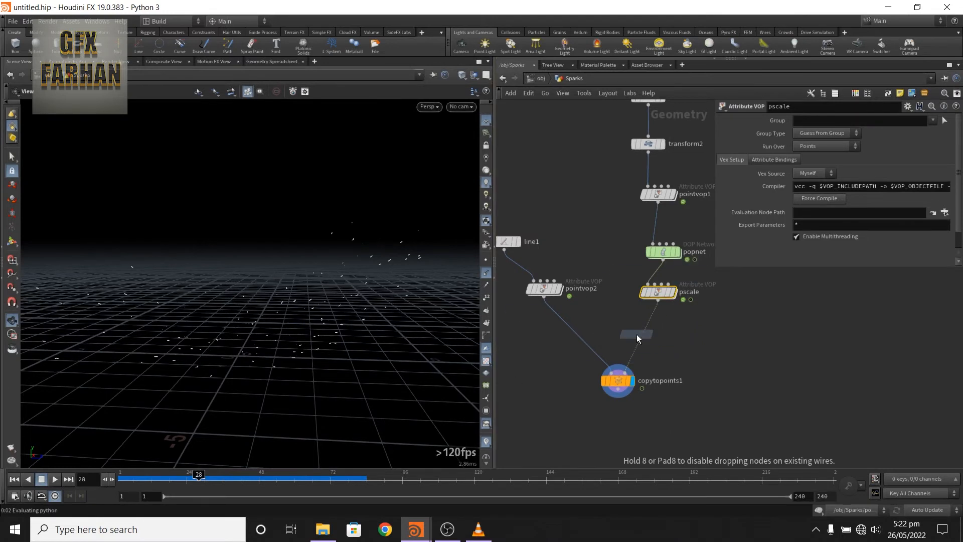
left_click(645, 337)
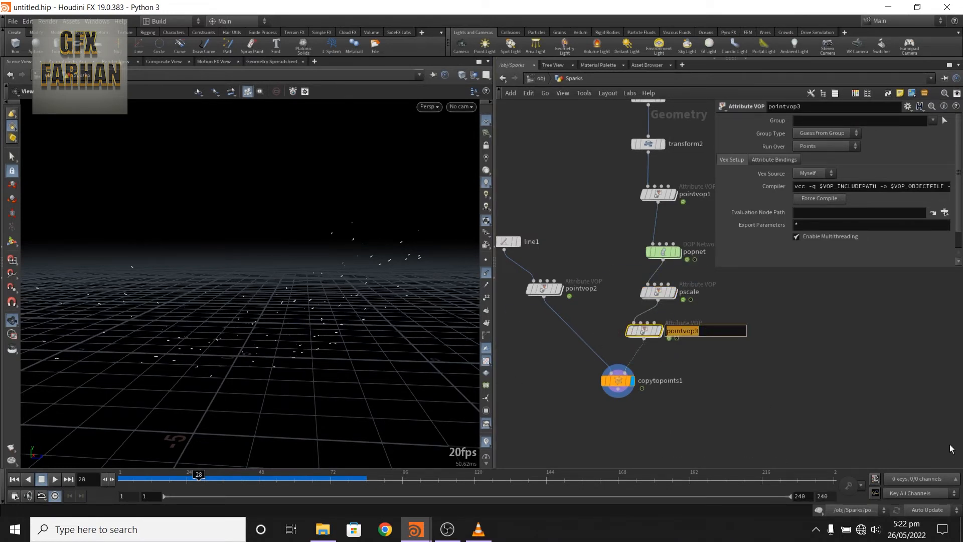
type("CD")
key("Return")
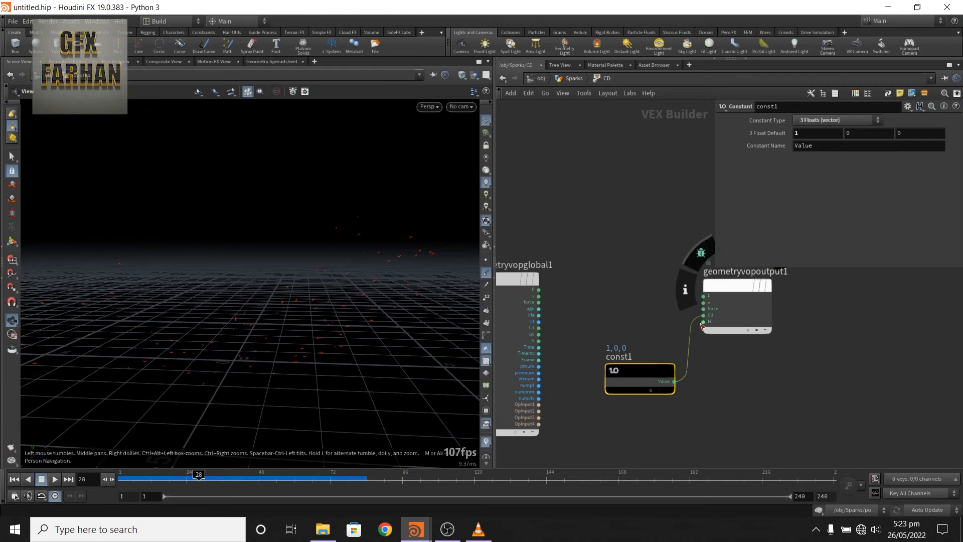
Try 1, 1, 0 as the constant colour feeding the output's Cd, then delete the const1 node.
left_click(869, 133)
type("1")
key("Return")
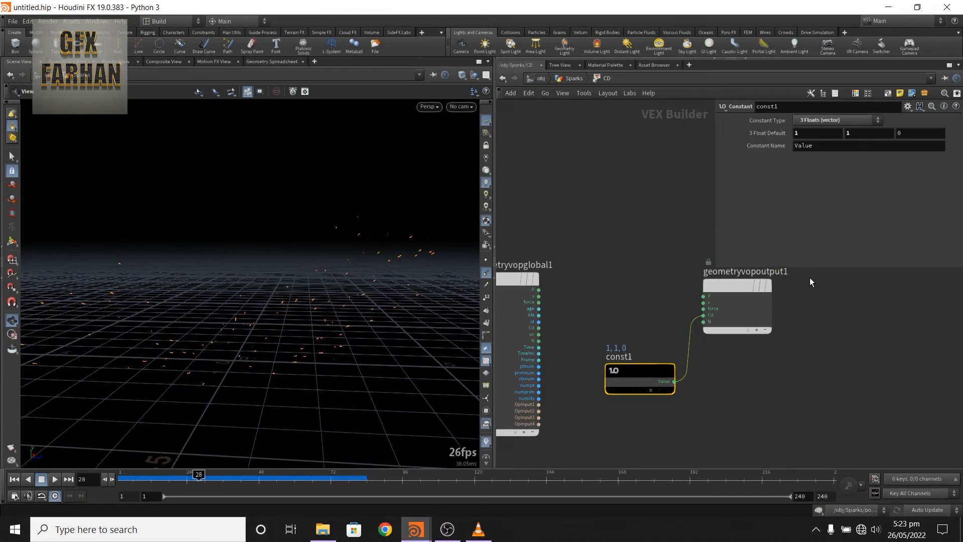
key("Delete")
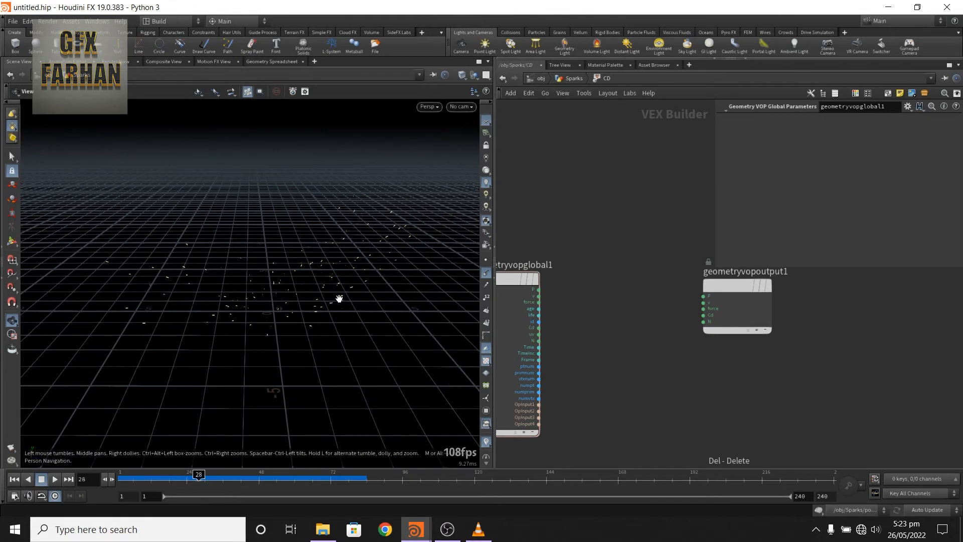
Review the sparks between frames 13 and 36, then add a Random node and connect the global id output to its pos.
left_click_drag(241, 308, 211, 441)
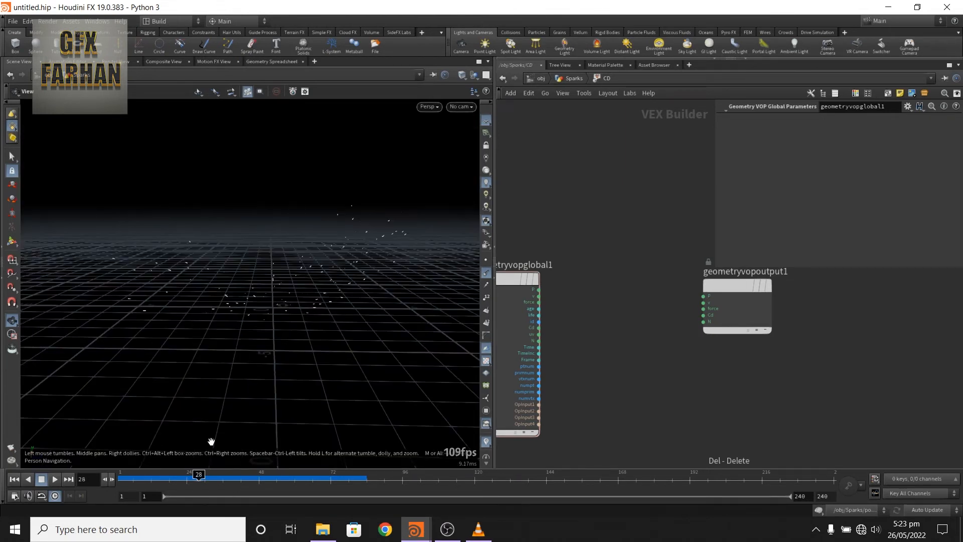
left_click_drag(199, 477, 154, 477)
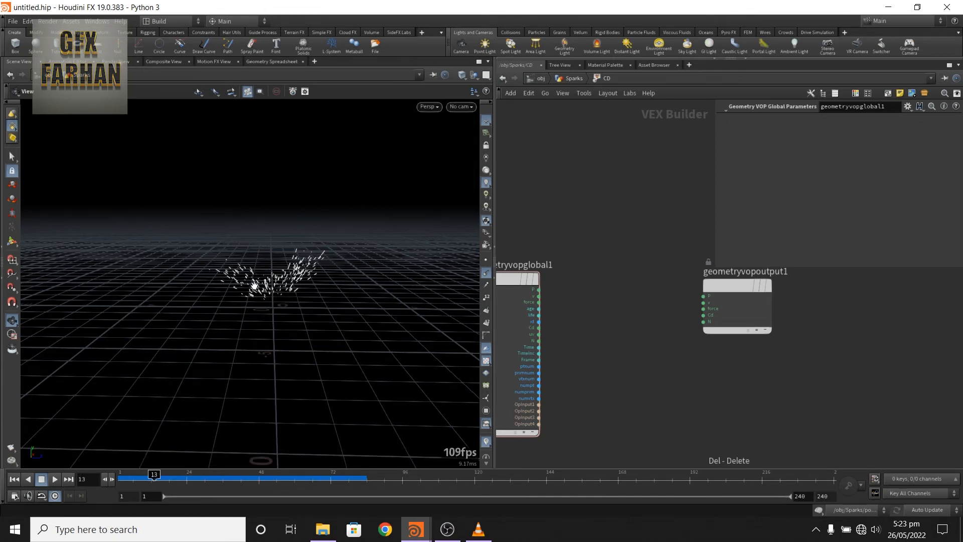
left_click_drag(155, 476, 222, 476)
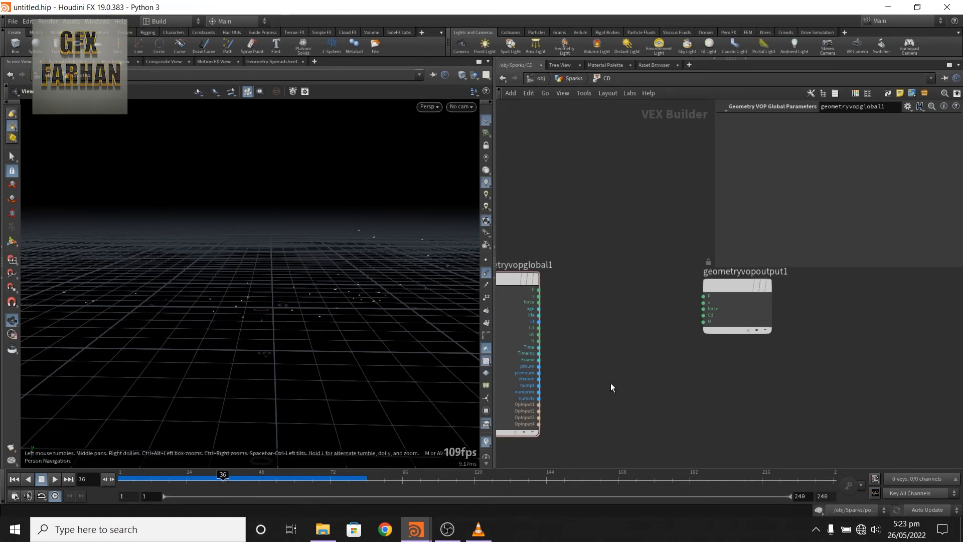
key("Tab")
type("random")
key("Return")
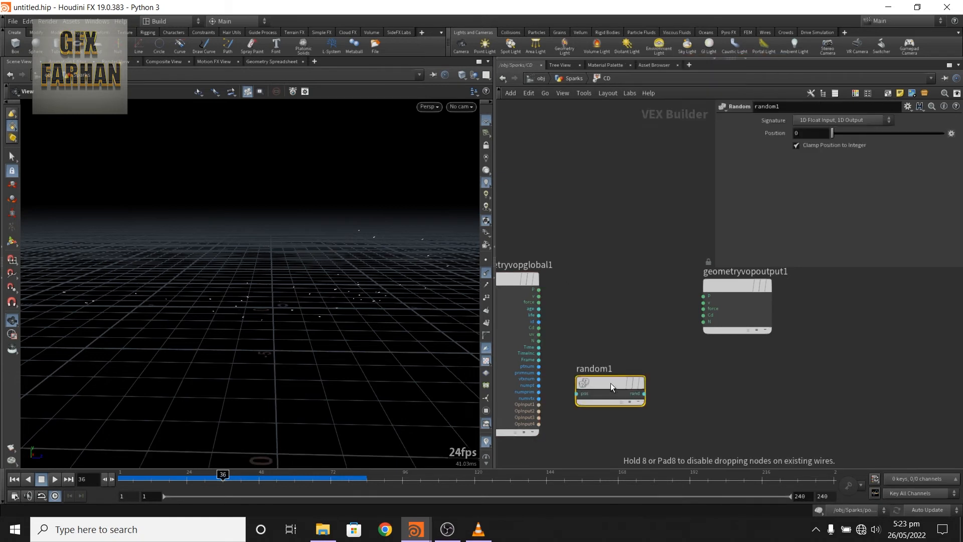
left_click(611, 383)
mouse_move(615, 377)
left_mouse_down()
mouse_move(616, 345)
mouse_move(555, 314)
mouse_move(537, 278)
left_mouse_up()
scroll(568, 336, "up", 3)
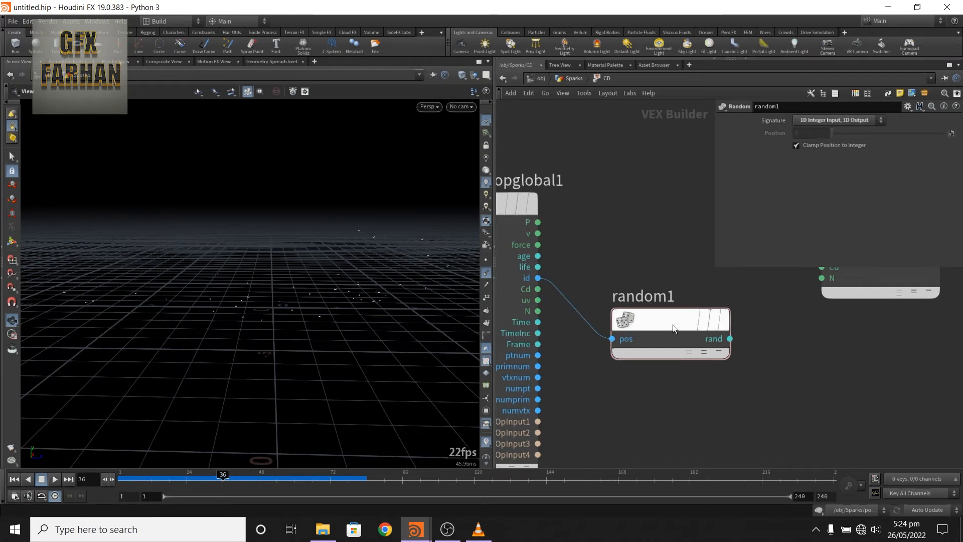
scroll(761, 420, "down", 3)
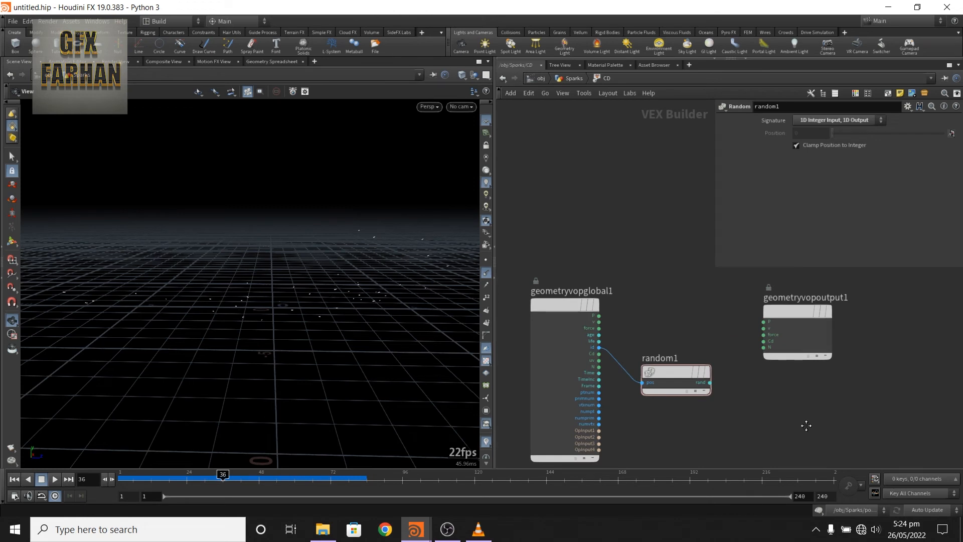
Add a colour Ramp Parameter node and connect random1's rand output to its input.
middle_click_drag(806, 426, 728, 425)
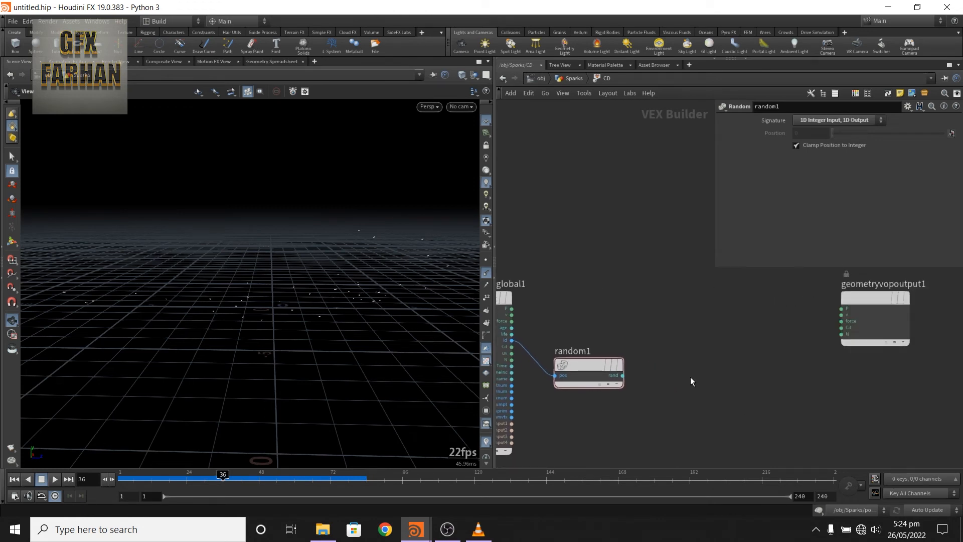
key("Tab")
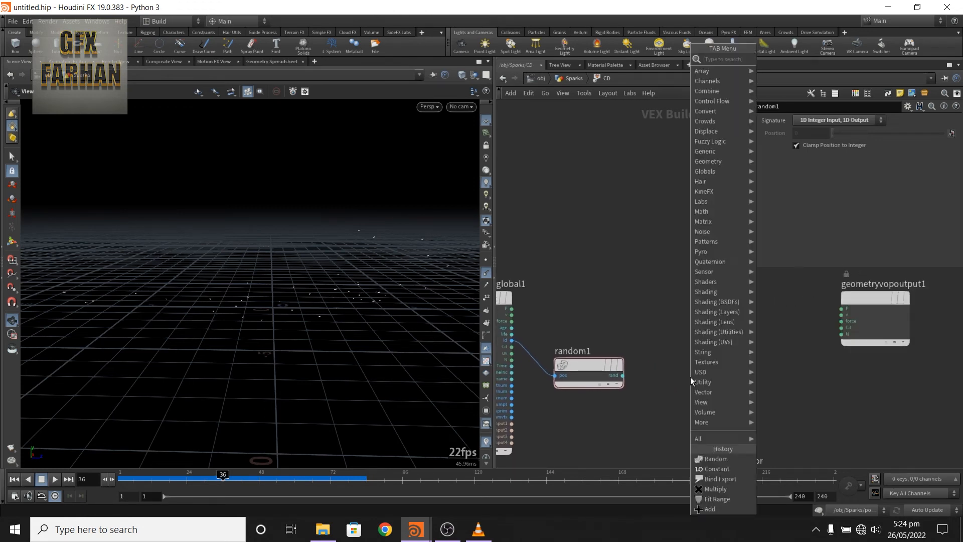
type("ram")
key("Down")
key("Return")
left_click(690, 377)
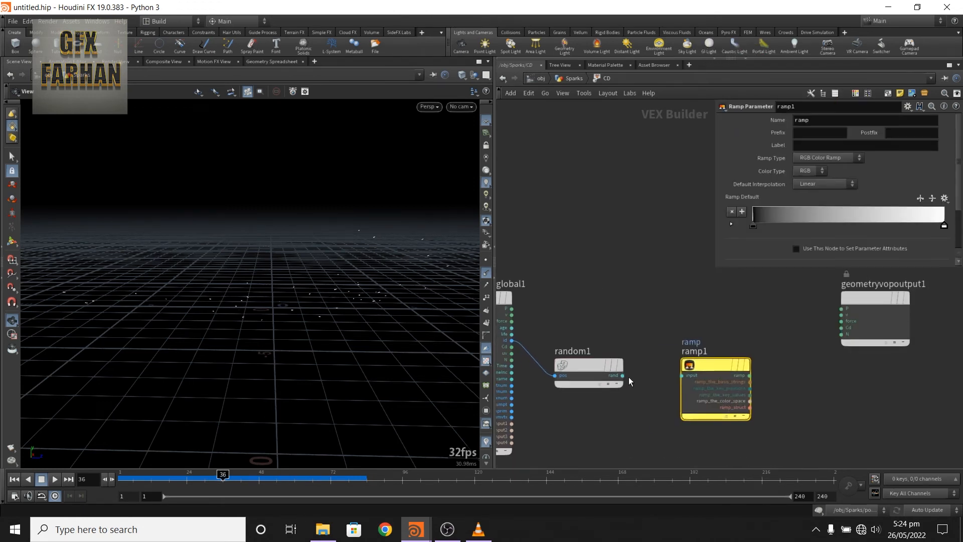
left_click_drag(622, 376, 712, 368)
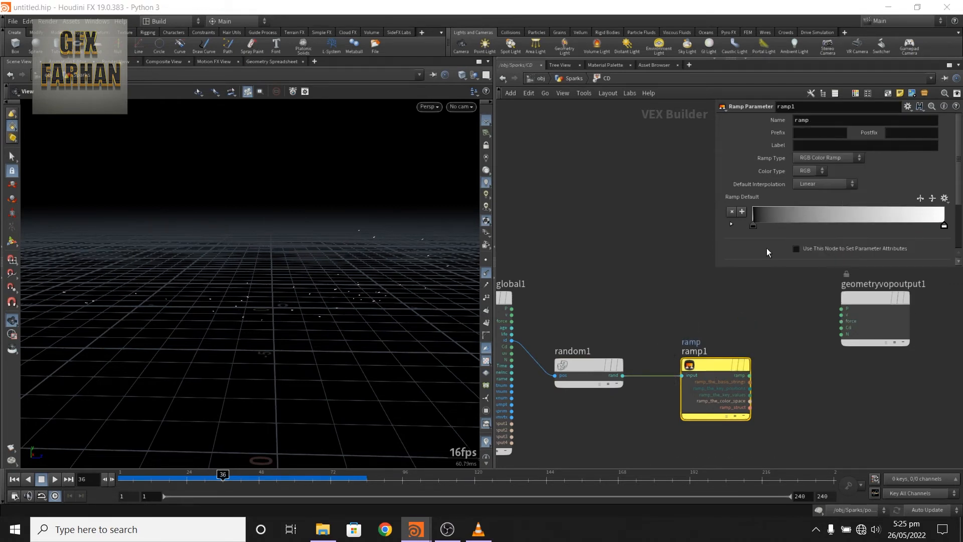
Back in the Sparks network, set the first point of CD's ramp to red with a red component of 0.9.
left_click(573, 80)
middle_click_drag(798, 300, 741, 320)
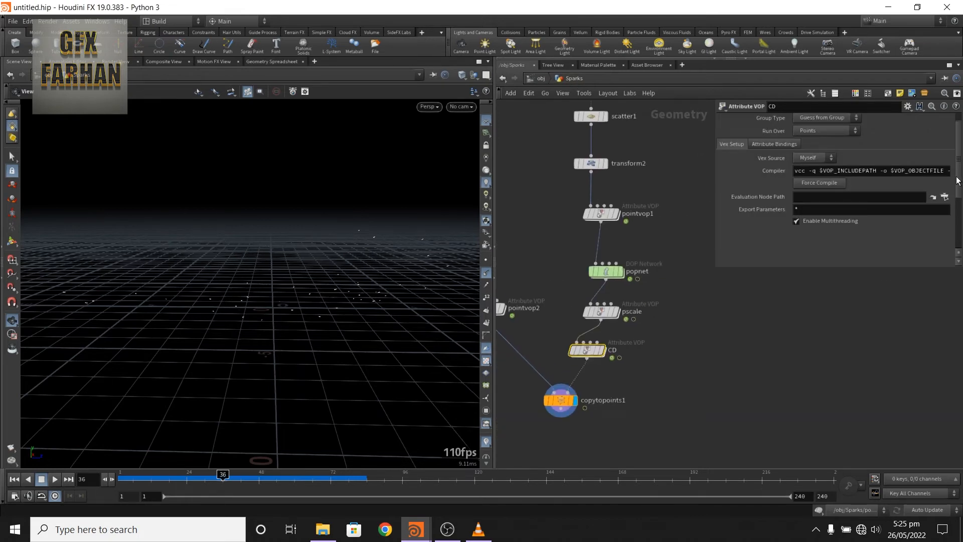
left_click_drag(958, 181, 957, 236)
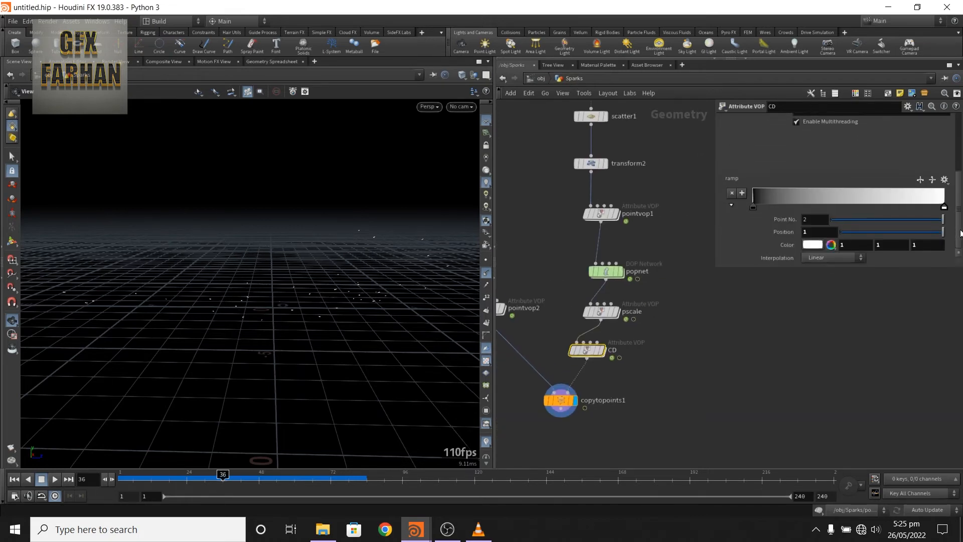
double_click(751, 207)
left_click(714, 141)
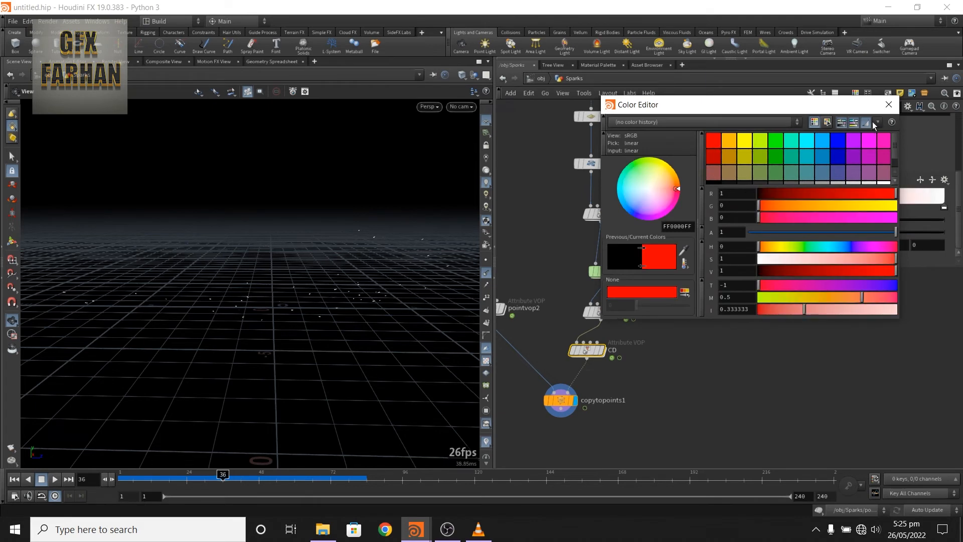
left_click(888, 104)
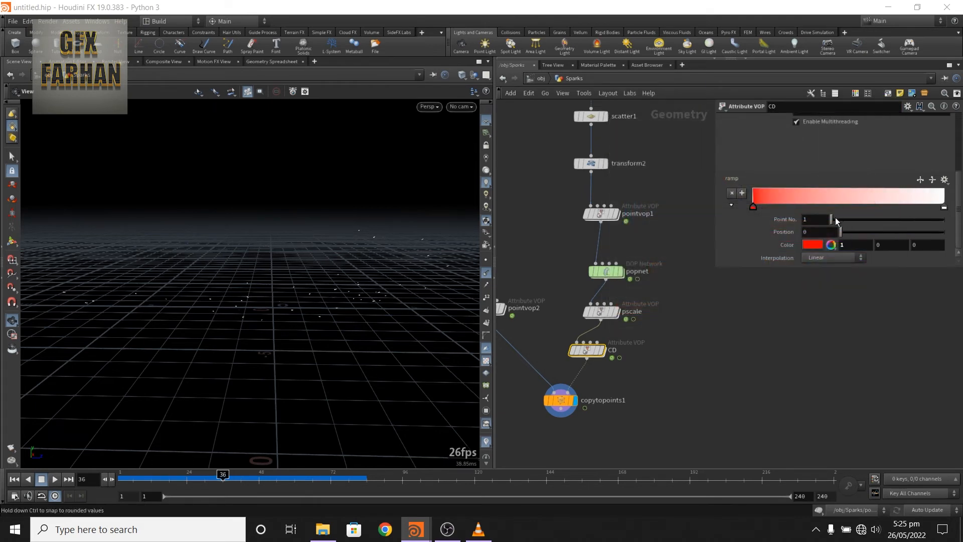
left_click(853, 241)
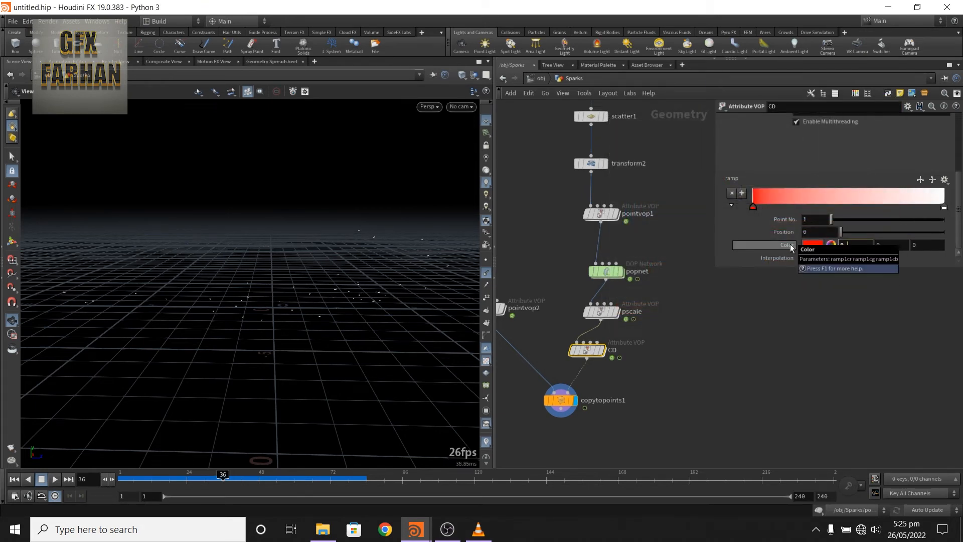
key("Return")
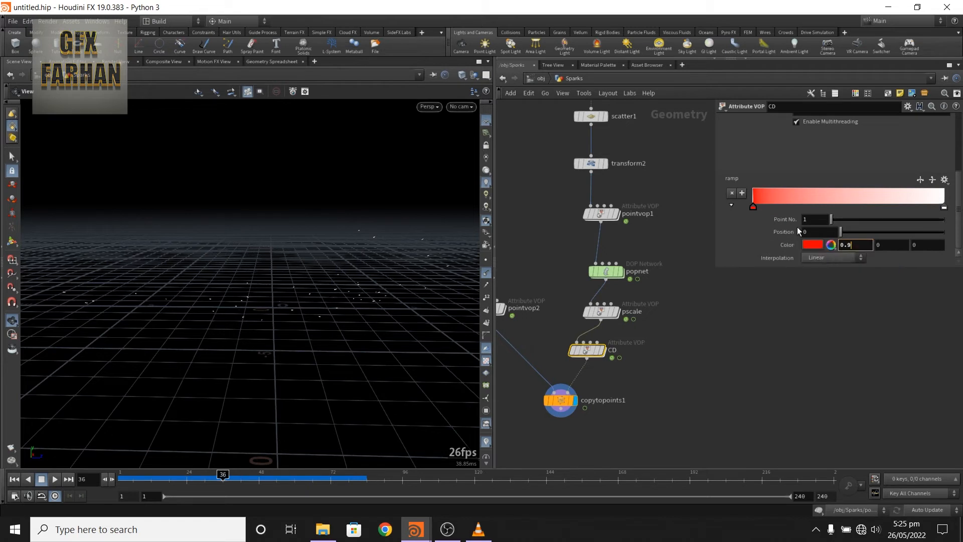
Set the end point of CD's ramp to yellow, with a red component of 0.9 and a green component of 0.45.
double_click(944, 209)
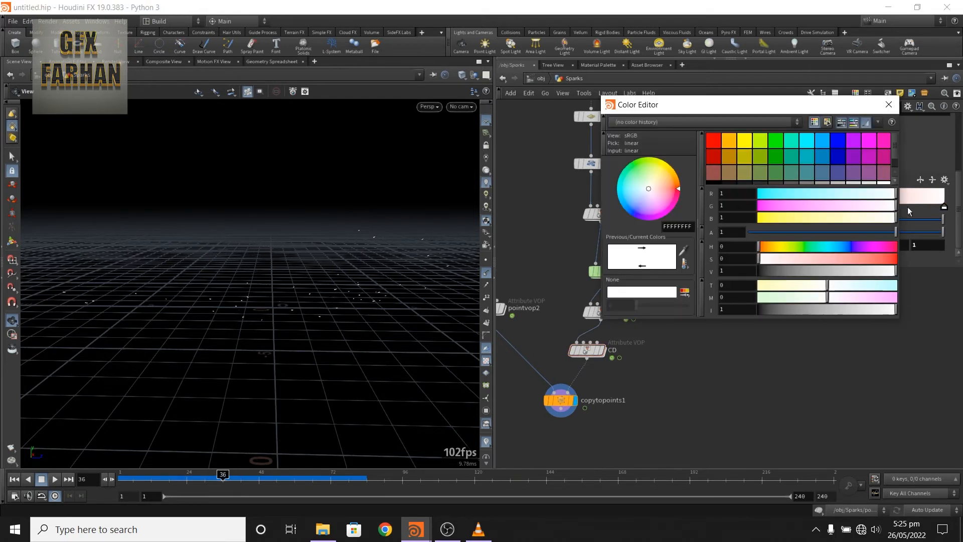
left_click(744, 141)
left_click(887, 106)
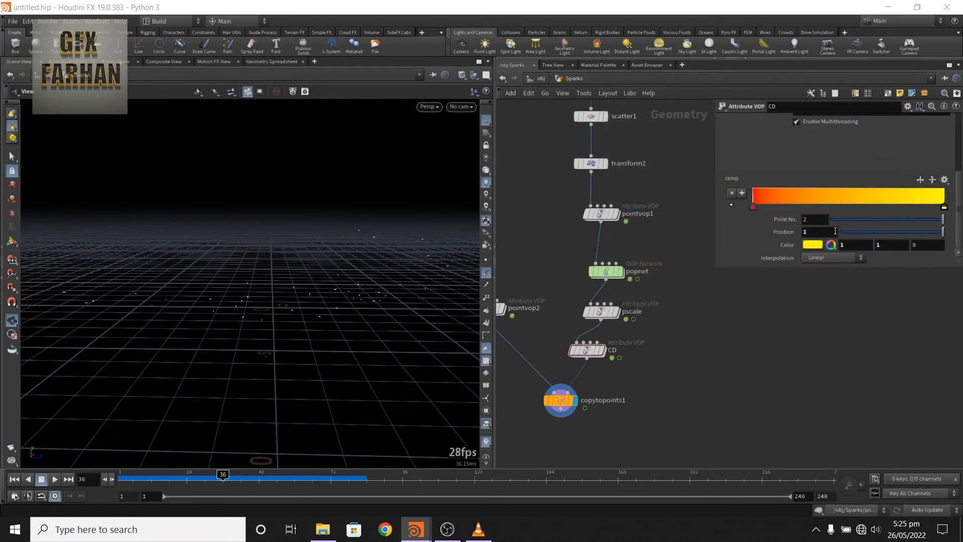
left_click(854, 244)
type("0.")
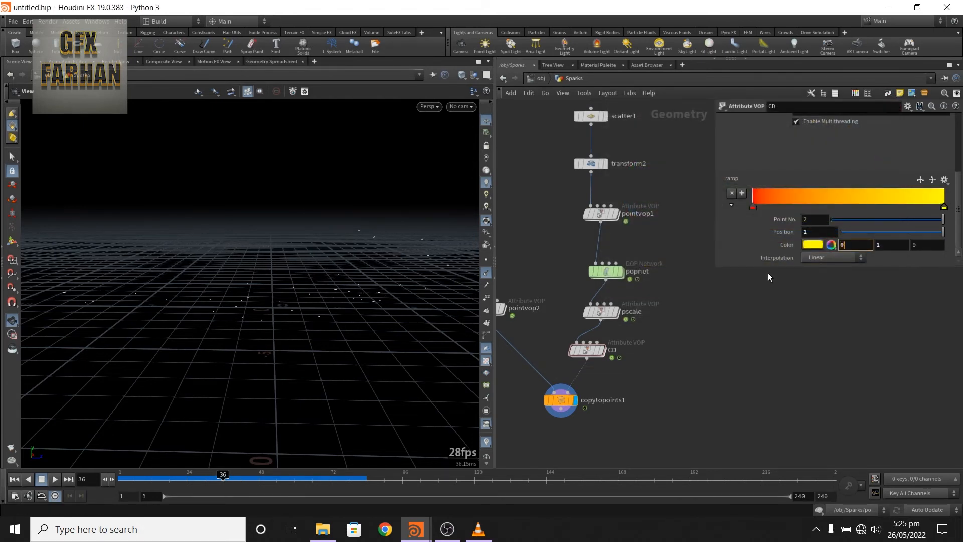
type("9")
key("Return")
left_click(888, 245)
type("0.45")
key("Return")
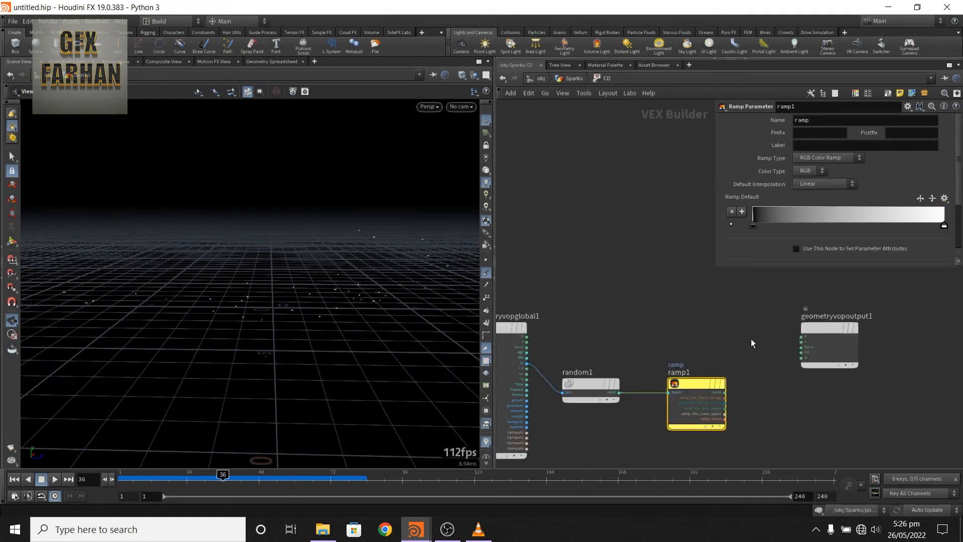
Inside the CD node, add a Multiply node and connect ramp1's ramp output to its first input.
key("Tab")
type("mul")
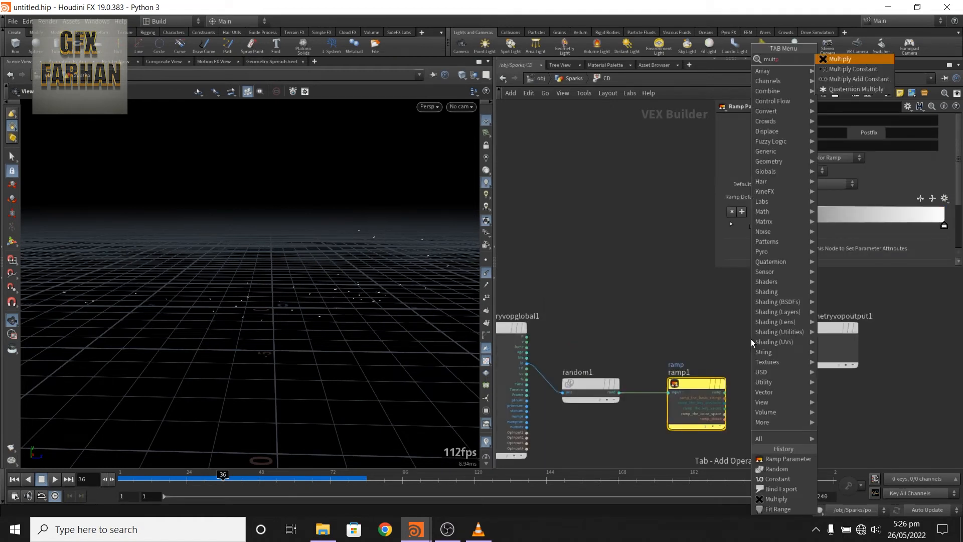
key("Return")
left_click(751, 339)
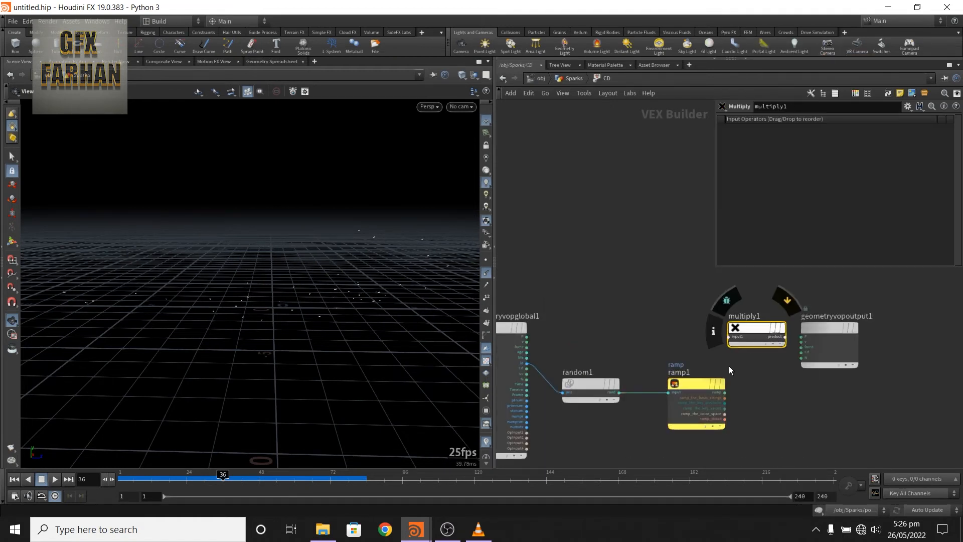
left_click_drag(725, 392, 728, 338)
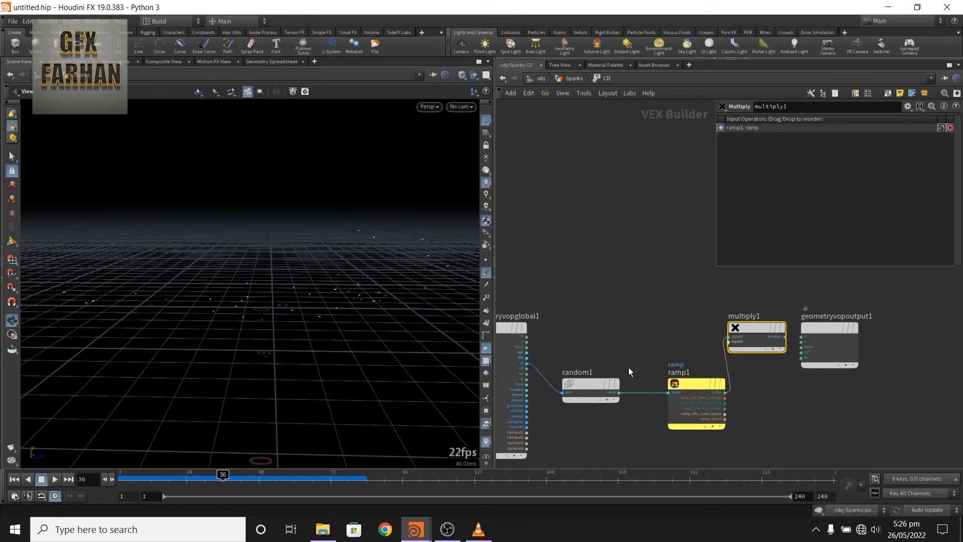
Add a Fit Range node above random1 and connect the global age output to its val input.
scroll(573, 335, "up", 1)
middle_click_drag(573, 335, 598, 315)
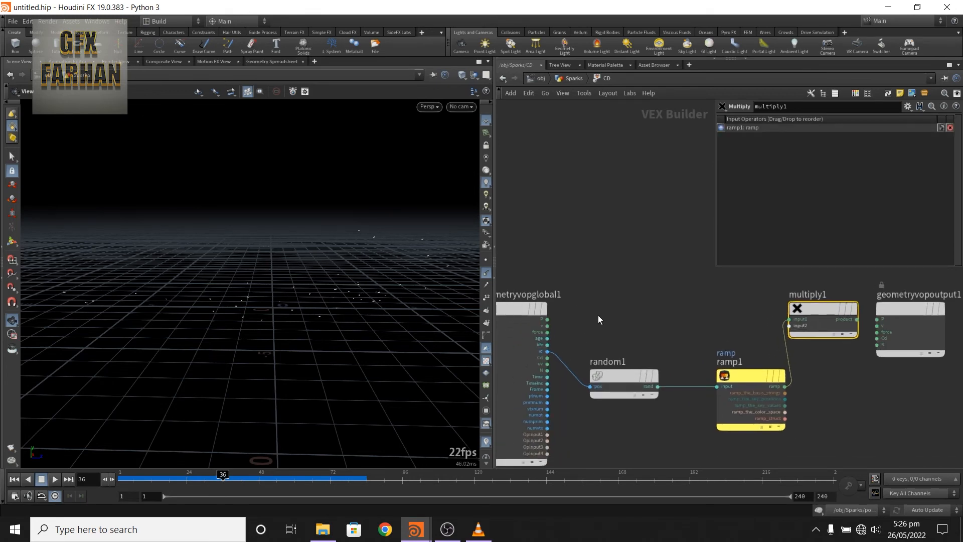
key("Tab")
type("fit")
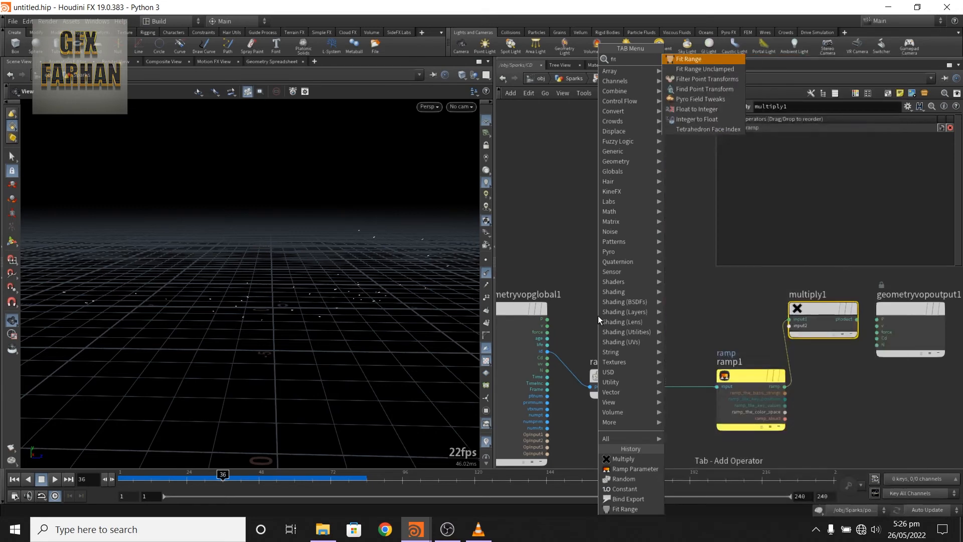
key("Return")
left_click(598, 316)
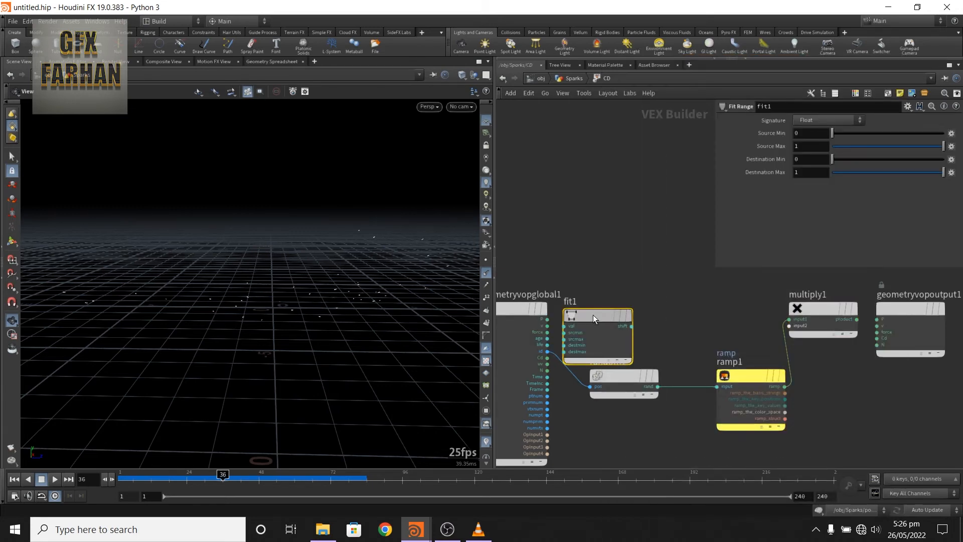
left_click_drag(593, 315, 649, 289)
scroll(589, 320, "up", 1)
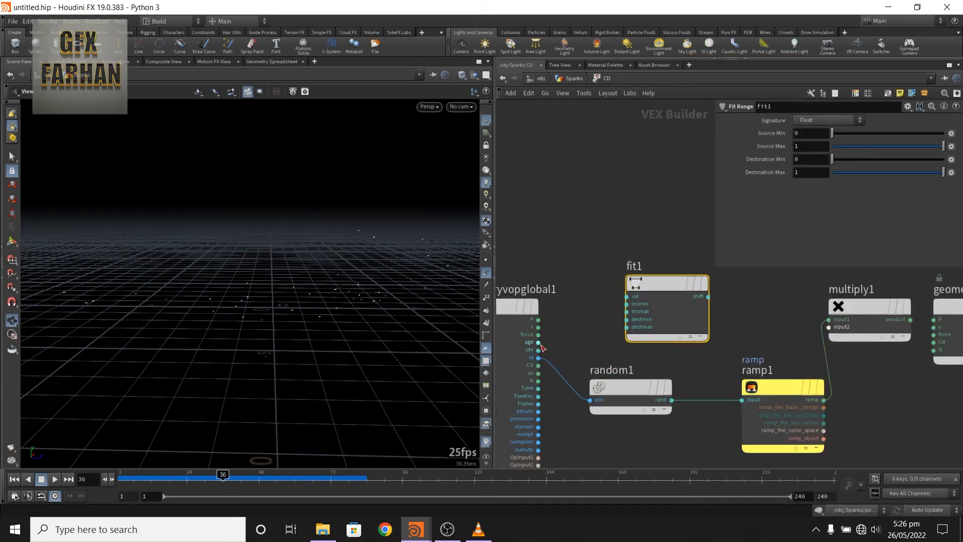
left_click_drag(539, 342, 627, 296)
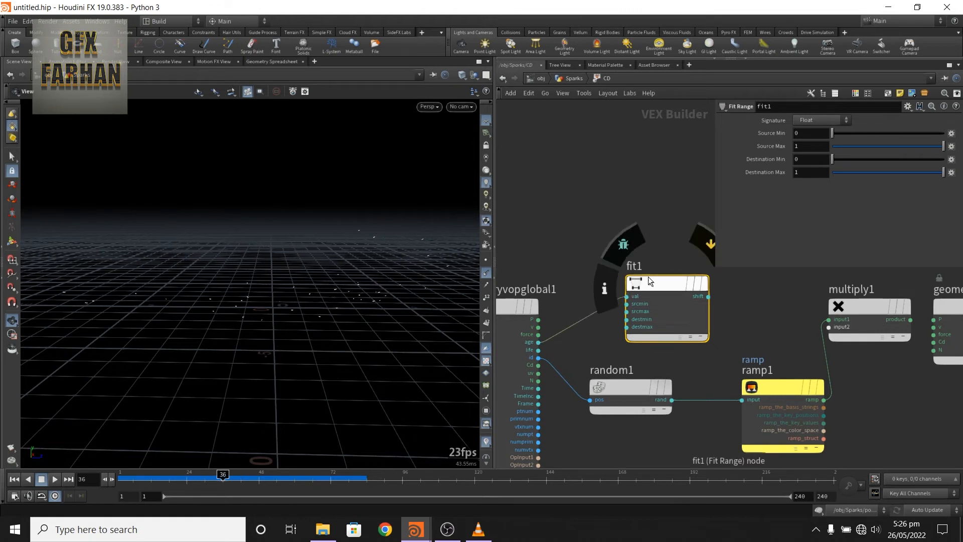
left_click_drag(649, 284, 673, 249)
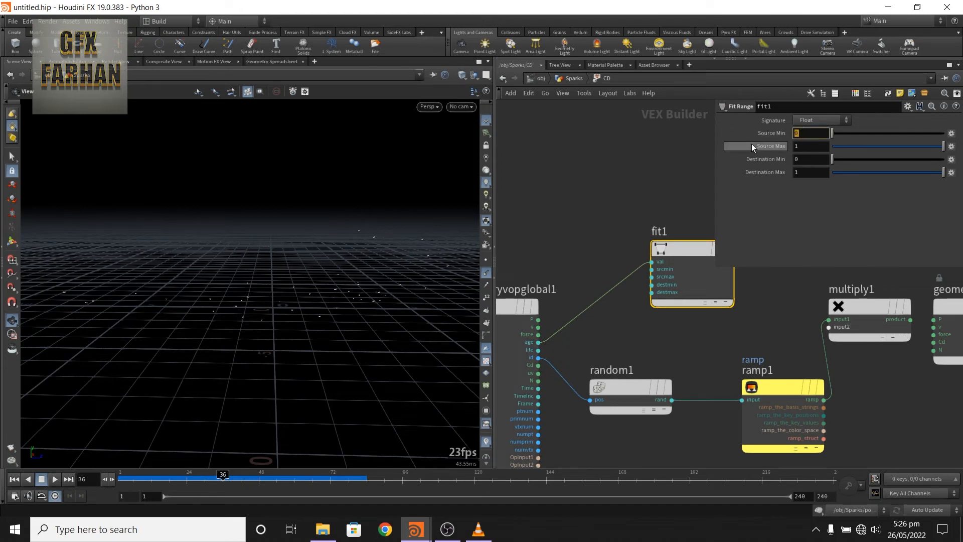
Add a second Random node driven by the global id and connect its rand output to fit1's srcmax.
key("Tab")
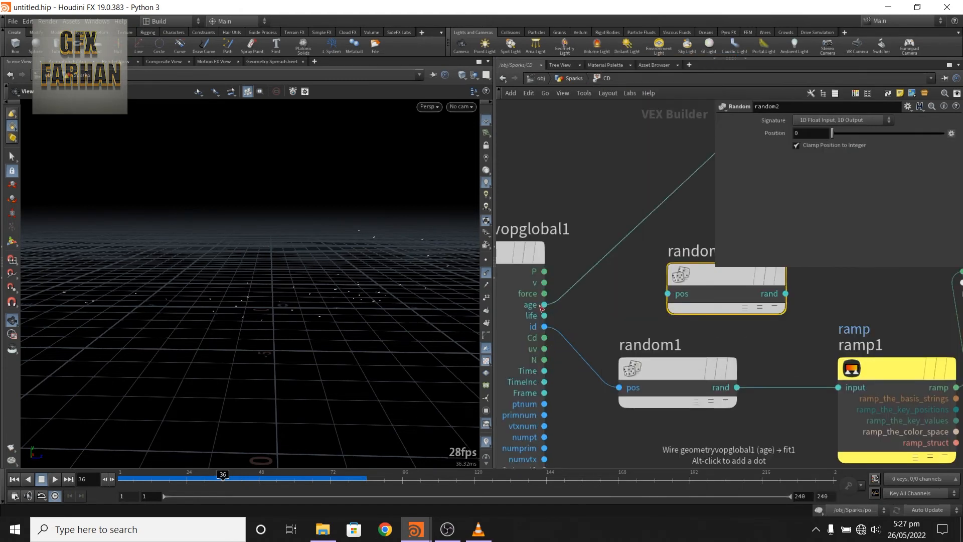
left_click_drag(544, 326, 668, 294)
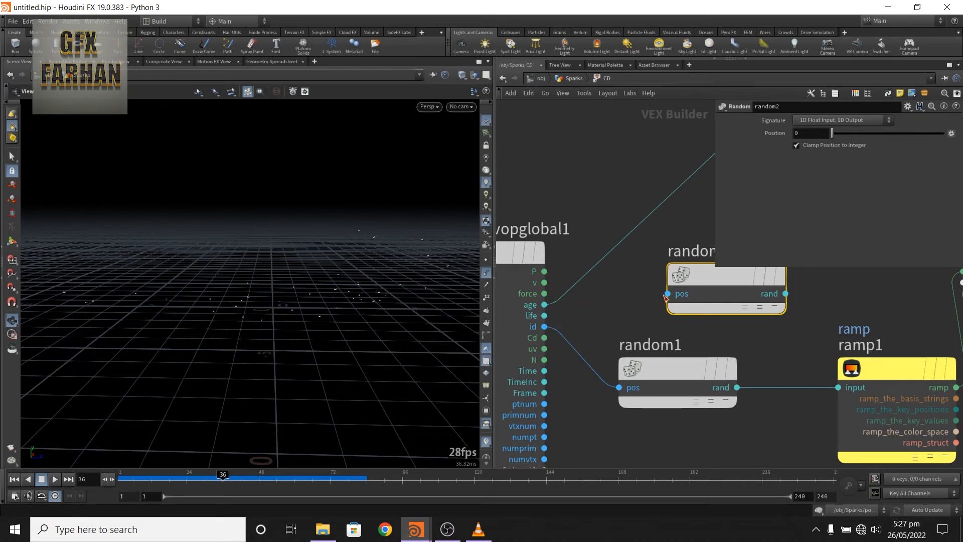
scroll(696, 198, "down", 3)
scroll(636, 190, "down", 3)
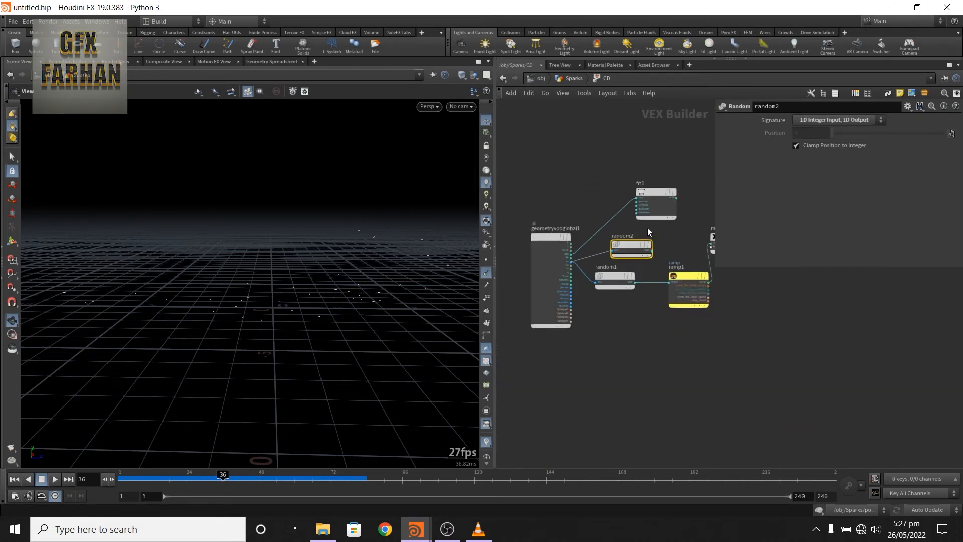
left_click_drag(602, 197, 630, 186)
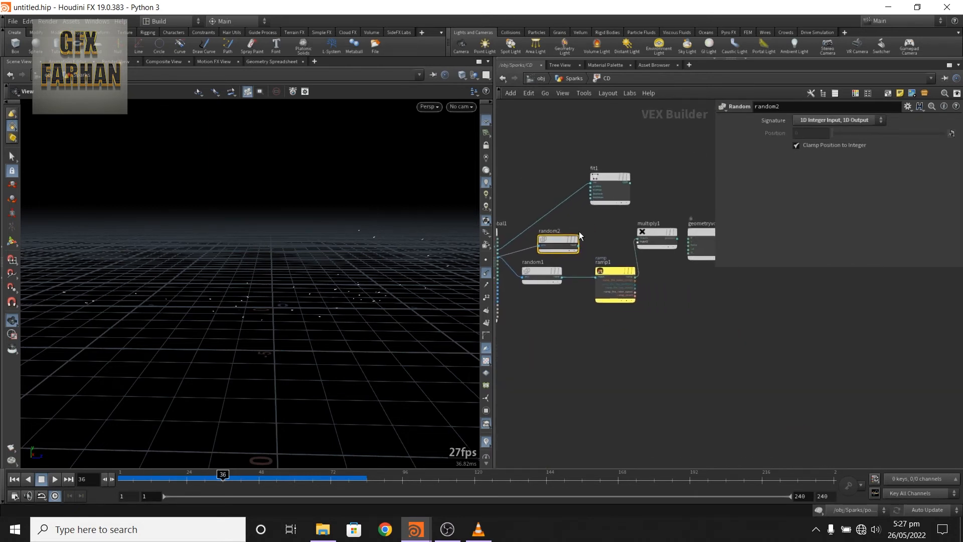
scroll(581, 241, "up", 3)
left_click_drag(578, 256, 601, 163)
Set fit1's Destination Min to 7 and Destination Max to 0.25, and review the sparks up to frame 31.
left_click(630, 137)
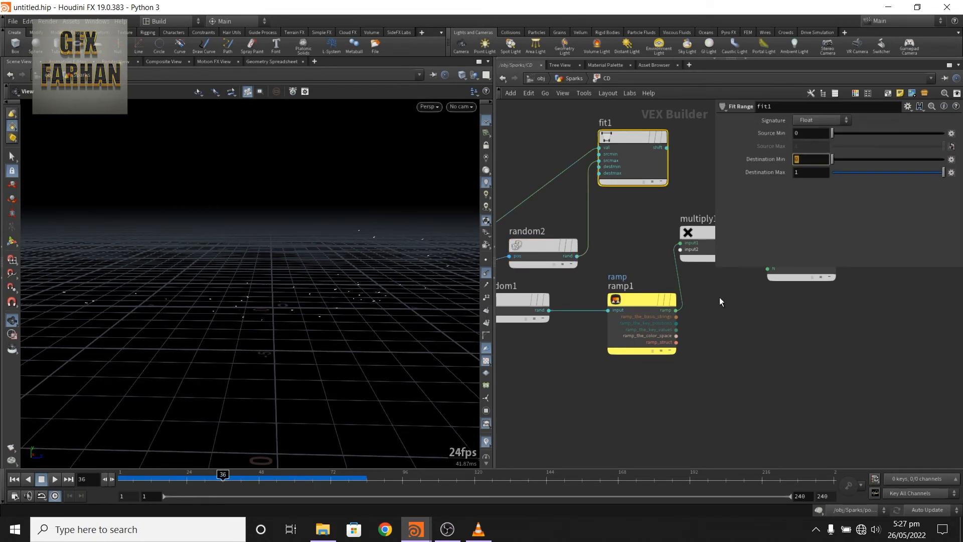
type("7")
key("Return")
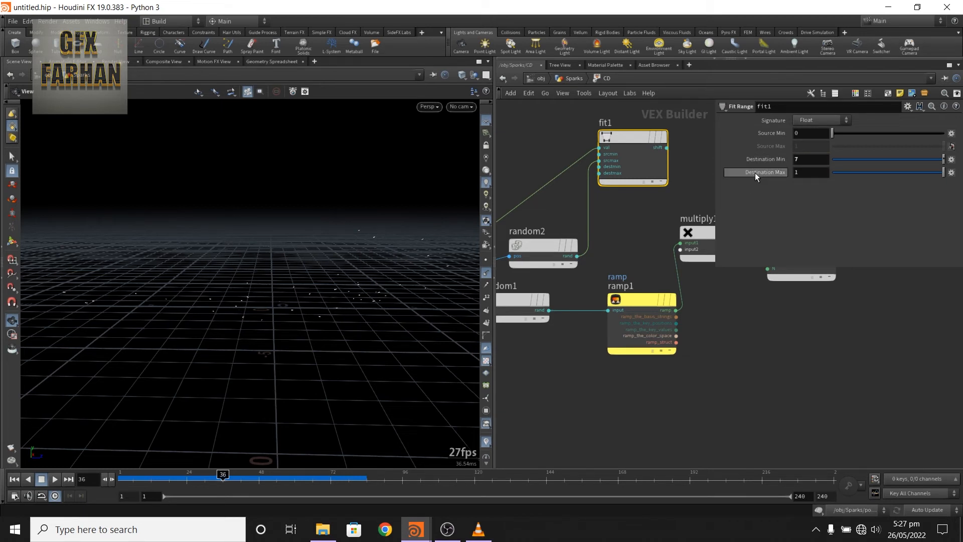
key("Tab")
key("Return")
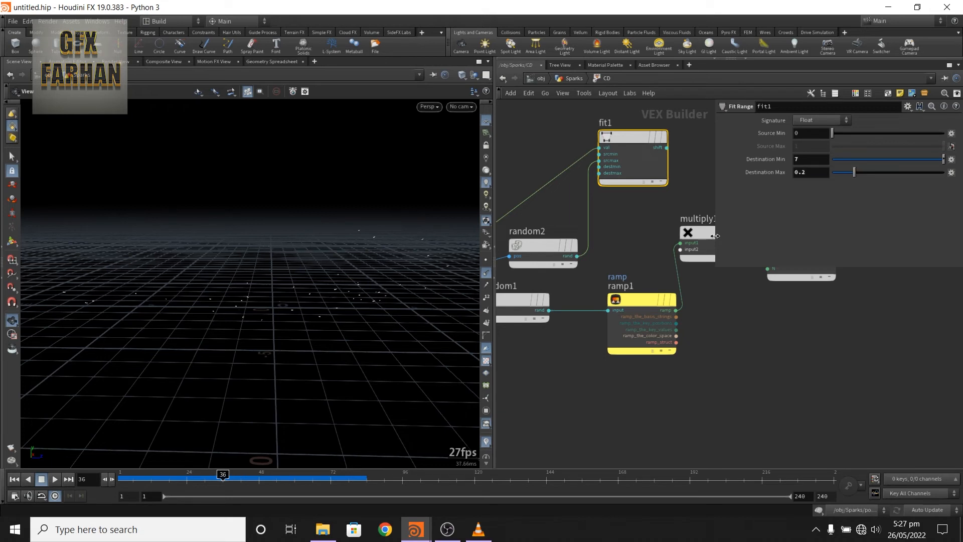
left_click(805, 172)
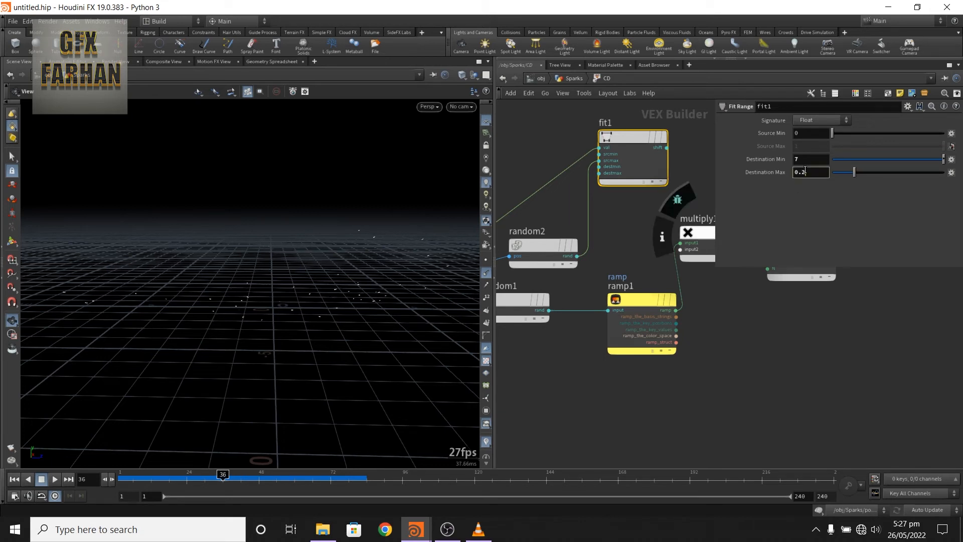
type("5")
key("Return")
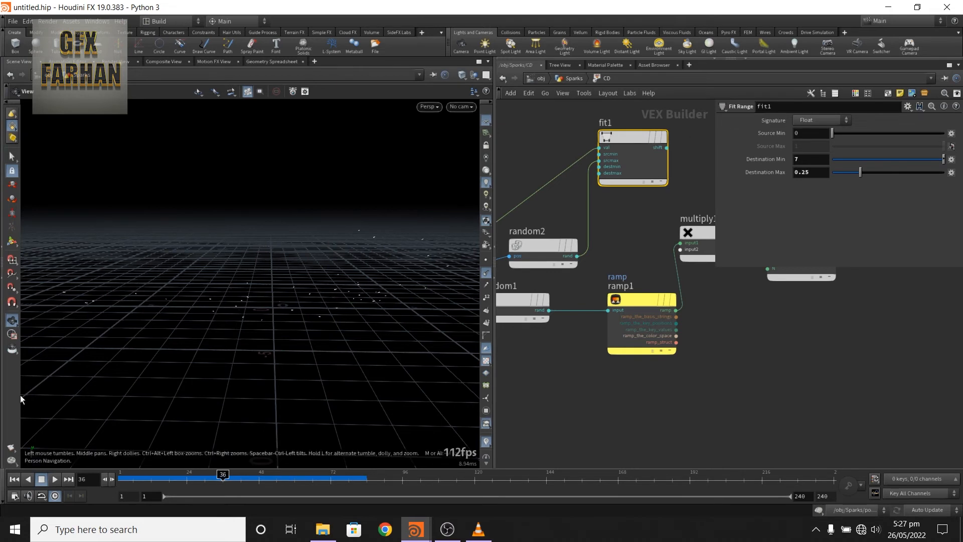
left_click_drag(222, 475, 120, 476)
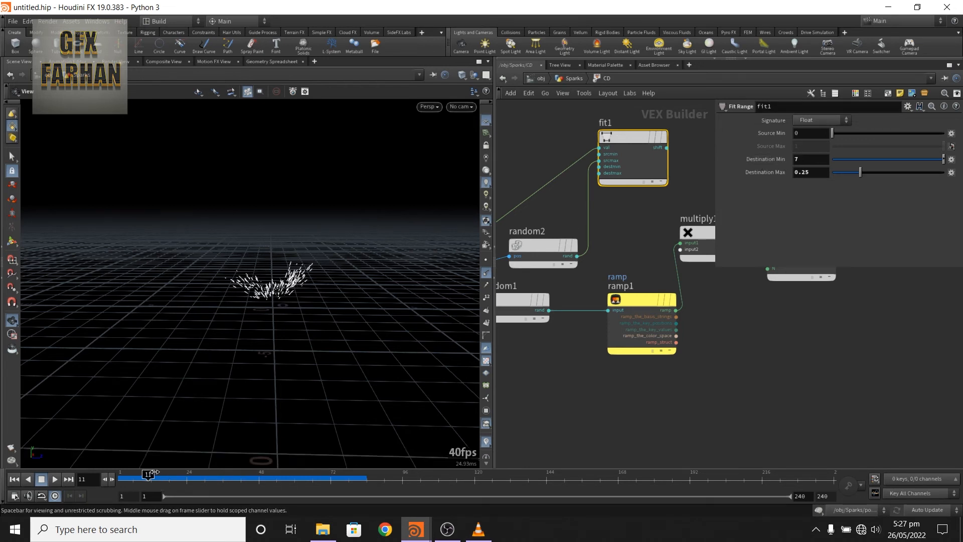
left_click_drag(153, 472, 196, 472)
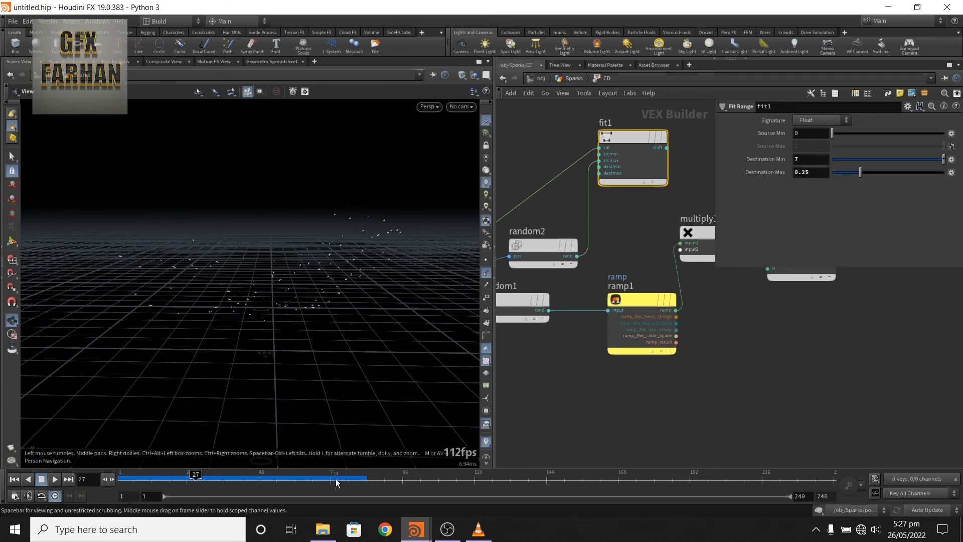
mouse_move(207, 480)
left_mouse_down()
mouse_move(245, 481)
mouse_move(207, 480)
left_mouse_up()
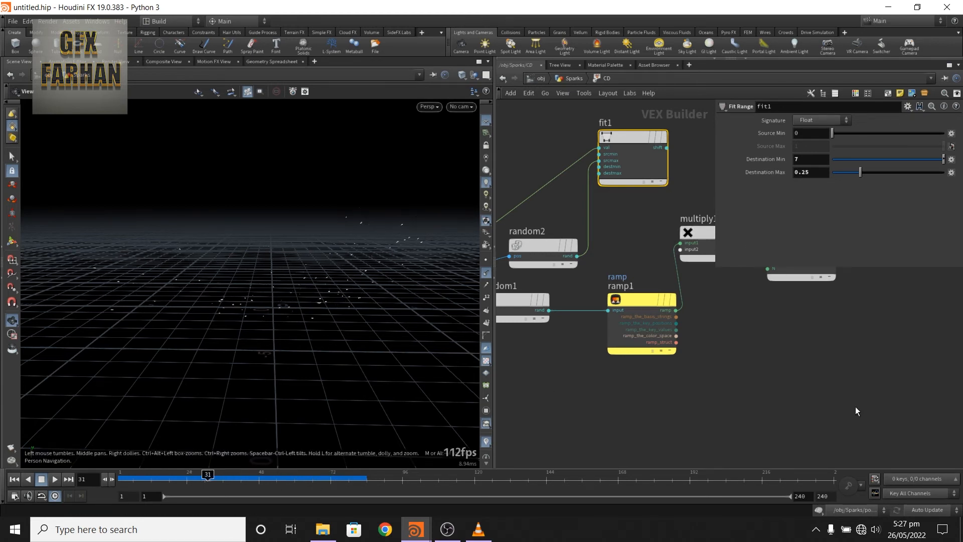
Connect fit1's shift output to multiply1's second input, and multiply1's product to Cd on the geometry output node.
middle_click_drag(773, 387, 617, 420)
middle_click_drag(597, 204, 685, 206)
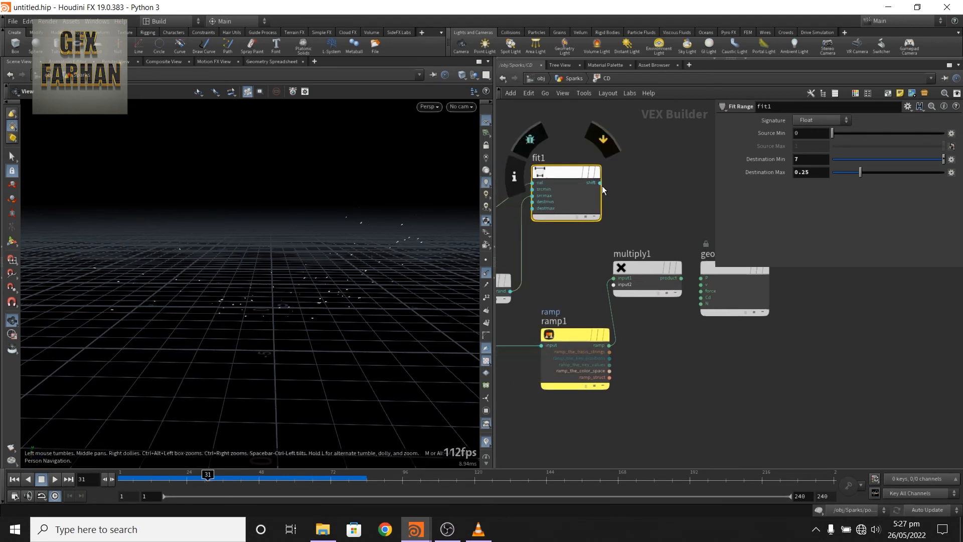
left_click_drag(600, 184, 614, 284)
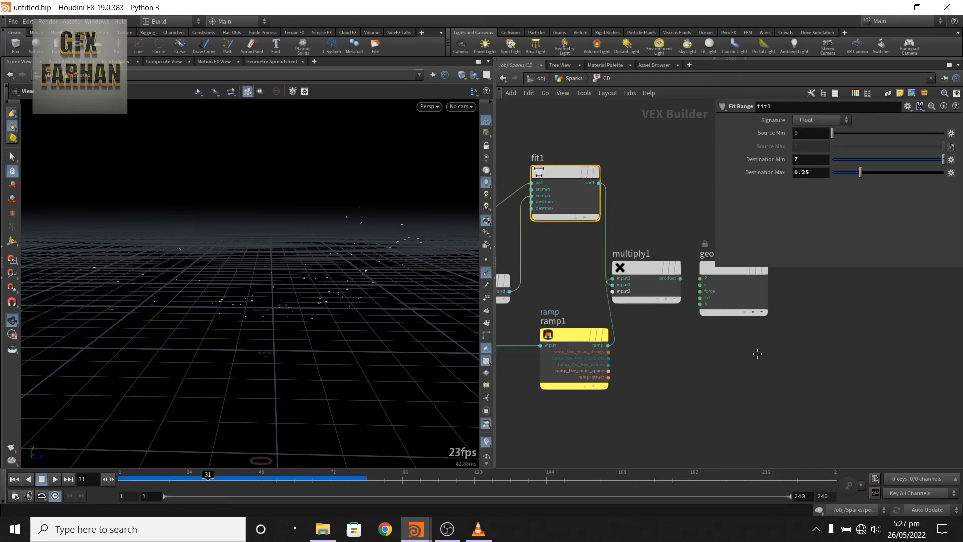
middle_click_drag(757, 351, 678, 354)
left_click_drag(585, 273, 715, 273)
mouse_move(589, 275)
left_click_drag(588, 275, 684, 301)
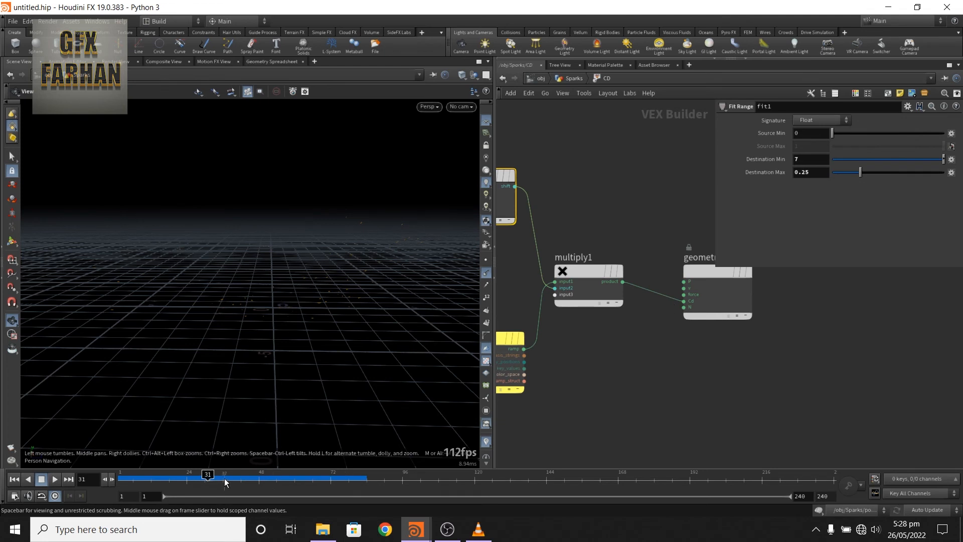
Scrub and play back the sparks to check the age-based color fade, and return to the Sparks geometry network.
left_click_drag(209, 478, 163, 470)
left_click_drag(168, 471, 176, 473)
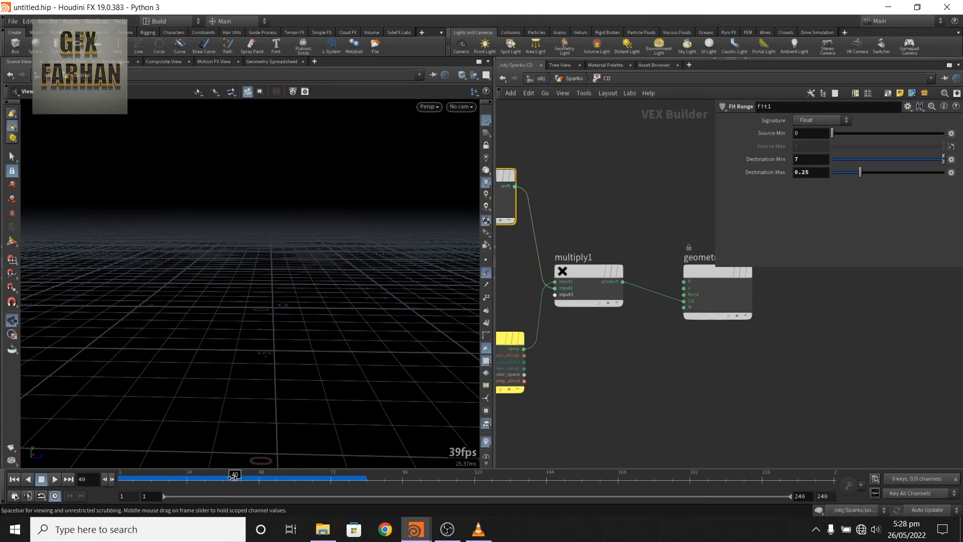
mouse_move(232, 475)
left_mouse_down()
mouse_move(178, 476)
mouse_move(278, 477)
mouse_move(97, 473)
left_mouse_up()
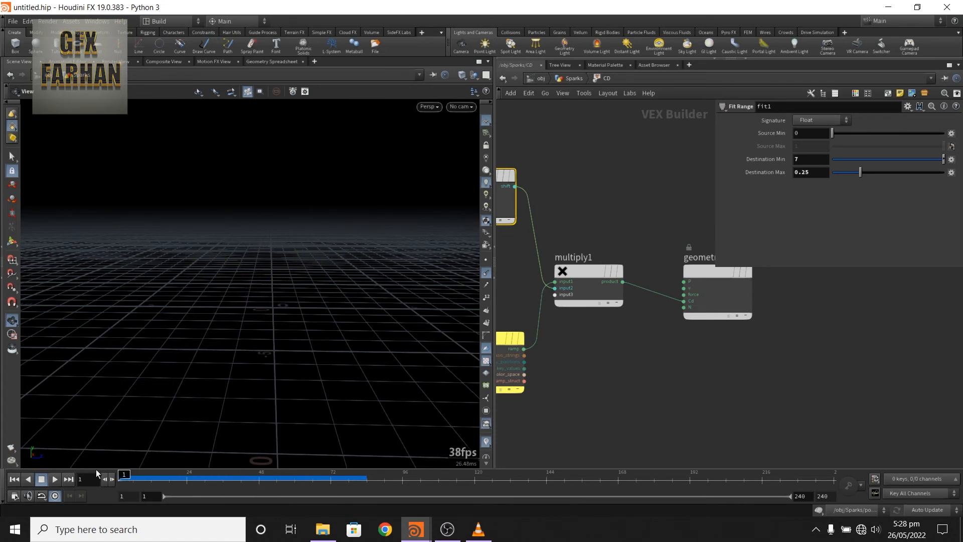
left_click(55, 480)
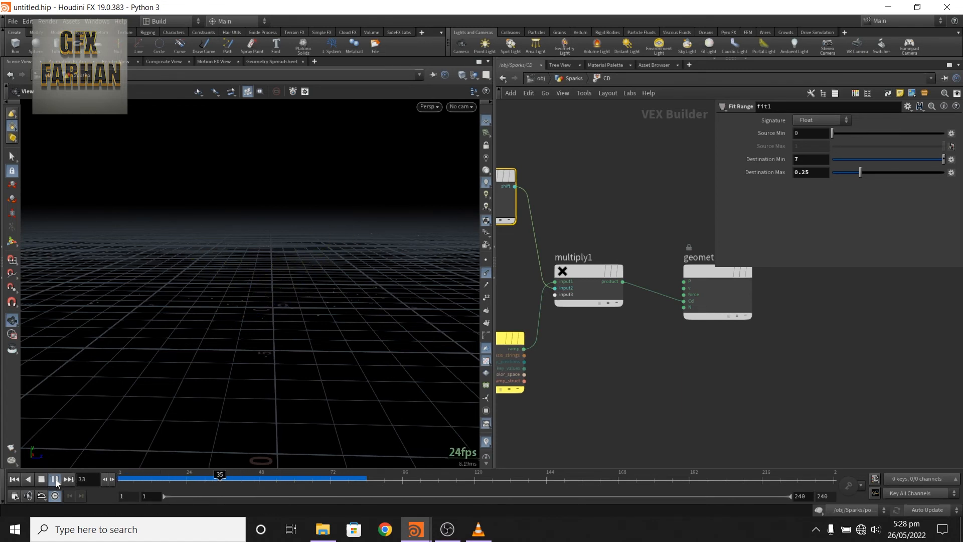
left_click(55, 479)
scroll(667, 347, "down", 5)
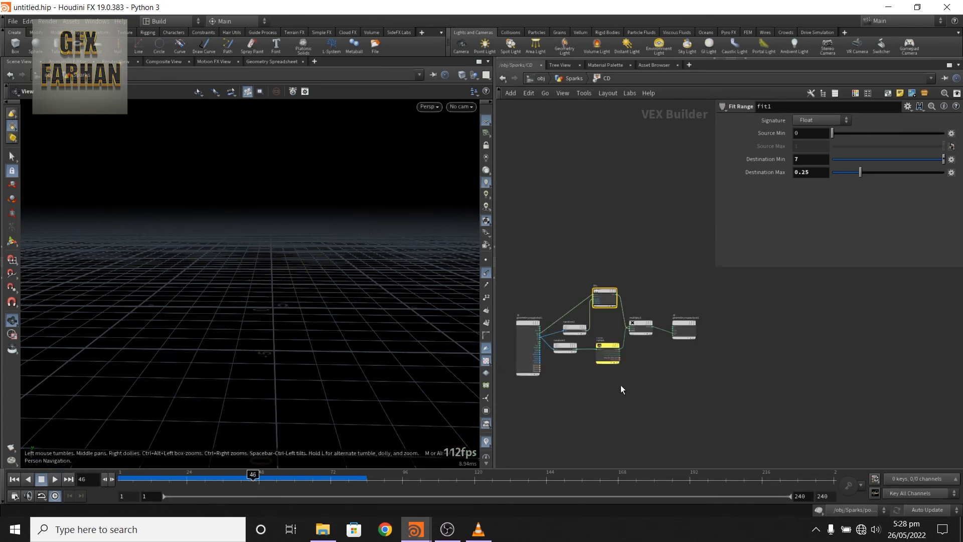
middle_click_drag(621, 384, 667, 345)
scroll(622, 347, "up", 5)
middle_click_drag(544, 264, 609, 363)
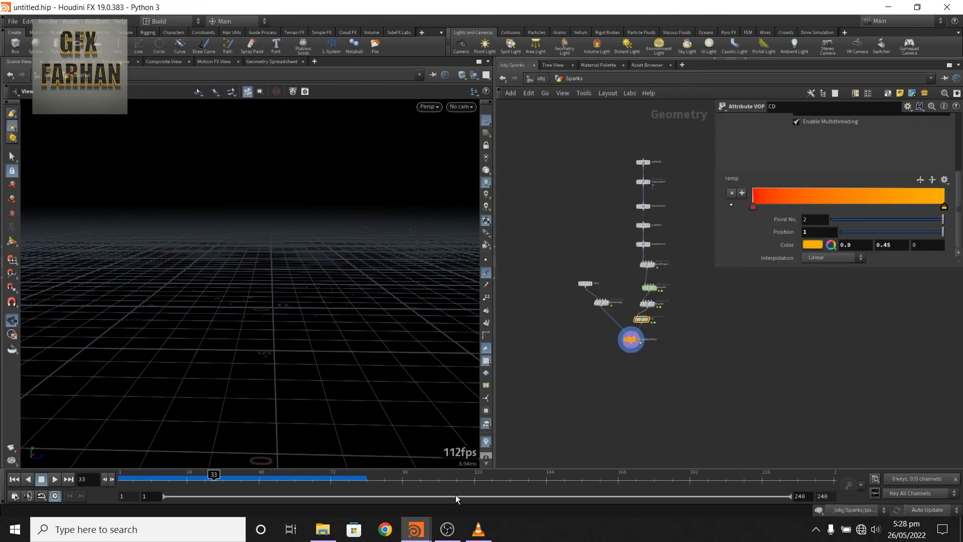
Switch to the Houdini window with Spark Hit Tutorial.hip, go up to the geo1 network and display merge1.
mouse_move(416, 528)
left_click(320, 474)
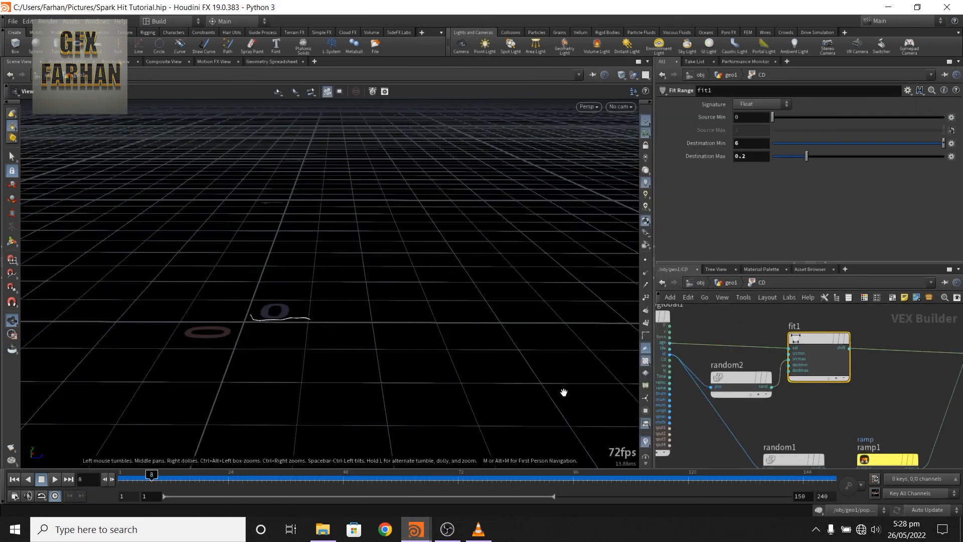
key("u")
scroll(756, 386, "up", 6)
left_click(757, 360)
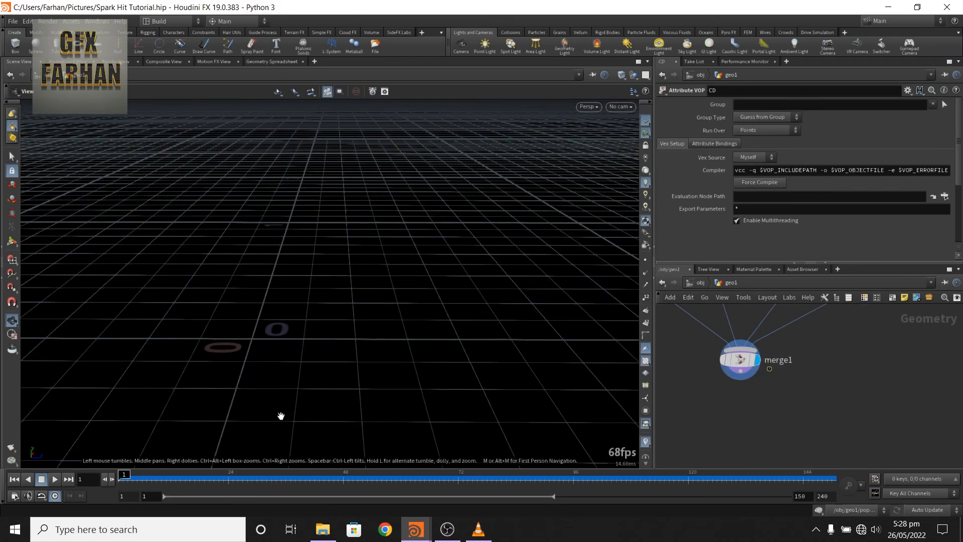
middle_click_drag(675, 414, 703, 438)
scroll(703, 437, "down", 3)
Frame the whole ground grid and play back the merged spark bursts.
scroll(393, 366, "down", 9)
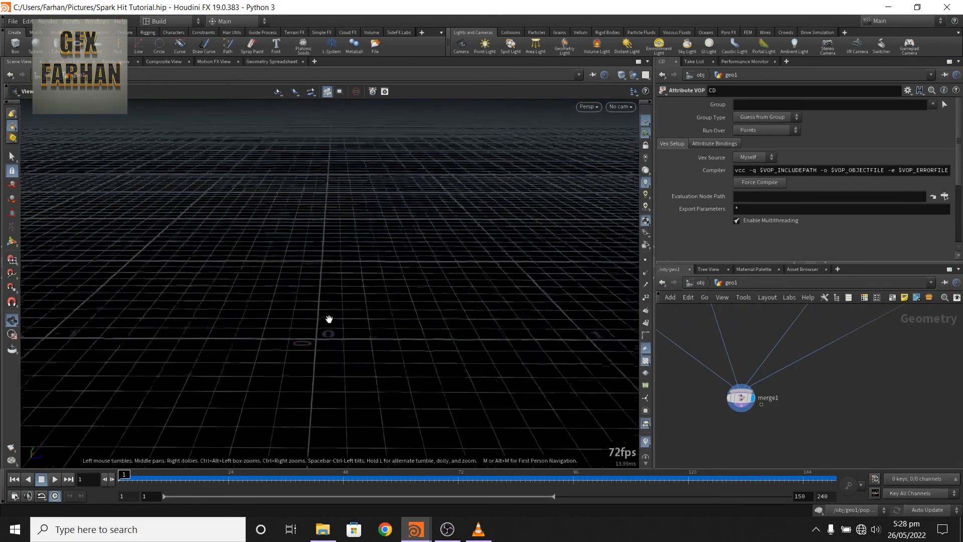
scroll(330, 325, "down", 4)
left_click_drag(330, 325, 314, 320)
scroll(315, 318, "down", 8)
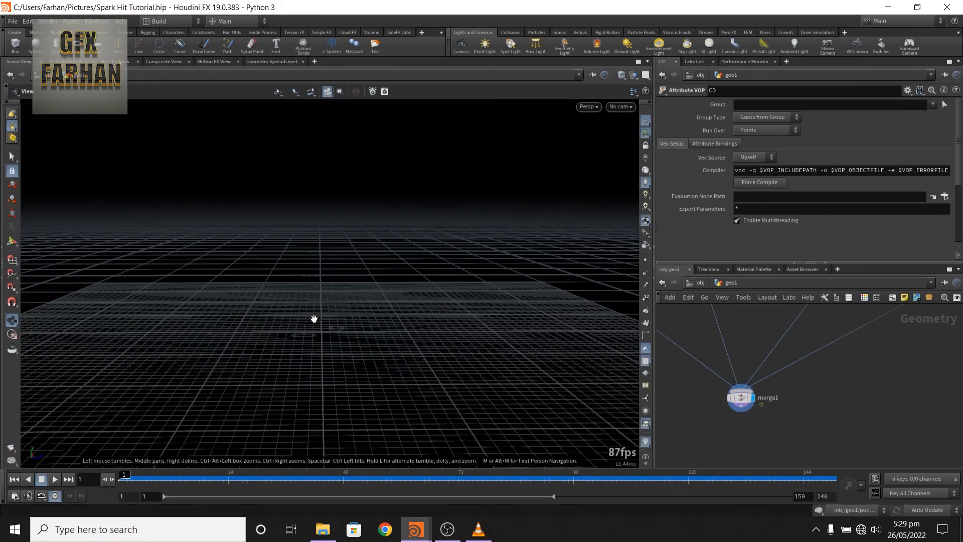
scroll(784, 409, "down", 6)
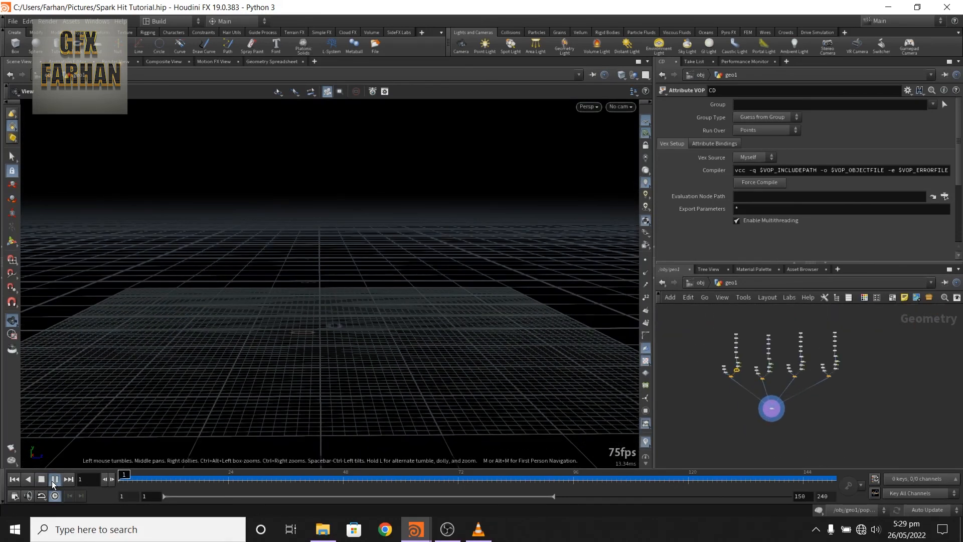
left_click(53, 481)
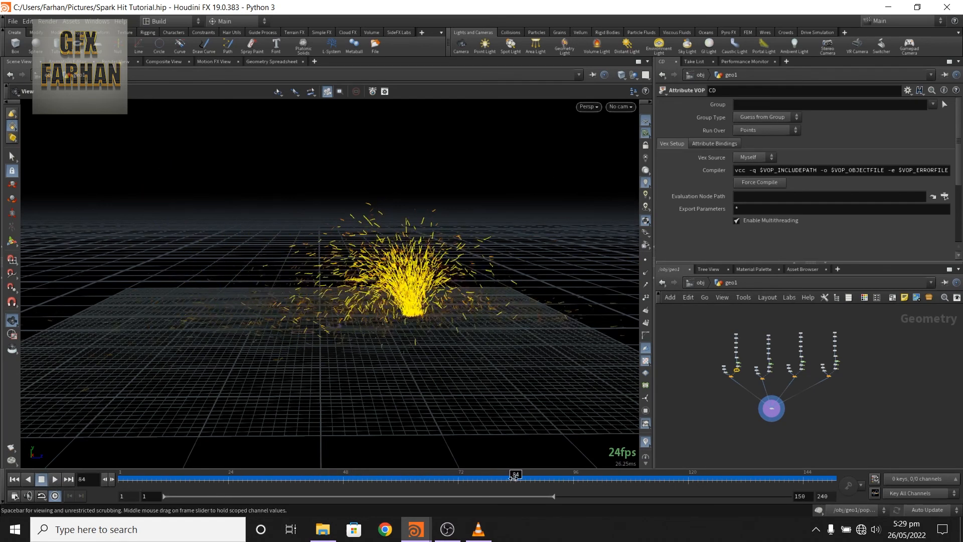
left_click(41, 479)
Examine the noise frequency and offset values of pointvop1 in the first spark chain.
scroll(800, 392, "up", 10)
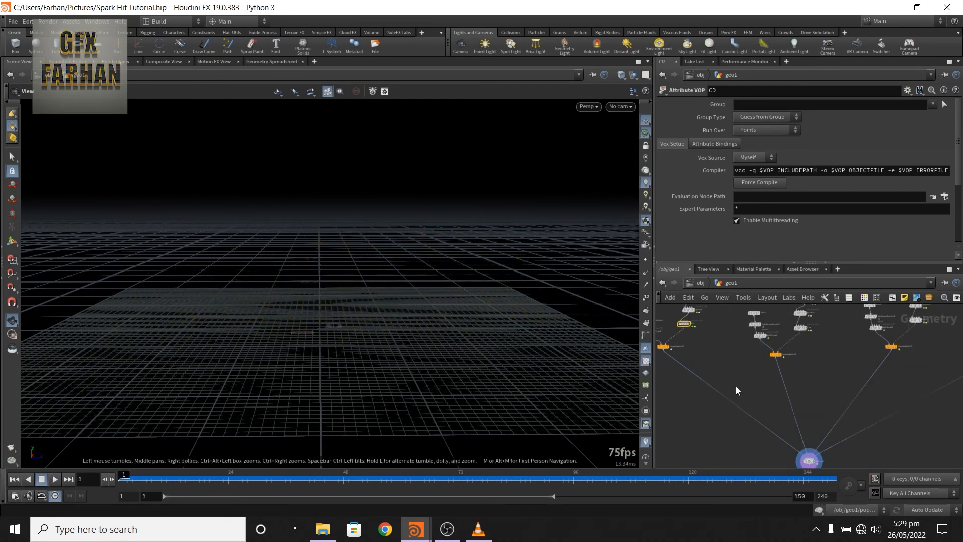
middle_click_drag(781, 418, 818, 467)
scroll(806, 384, "down", 5)
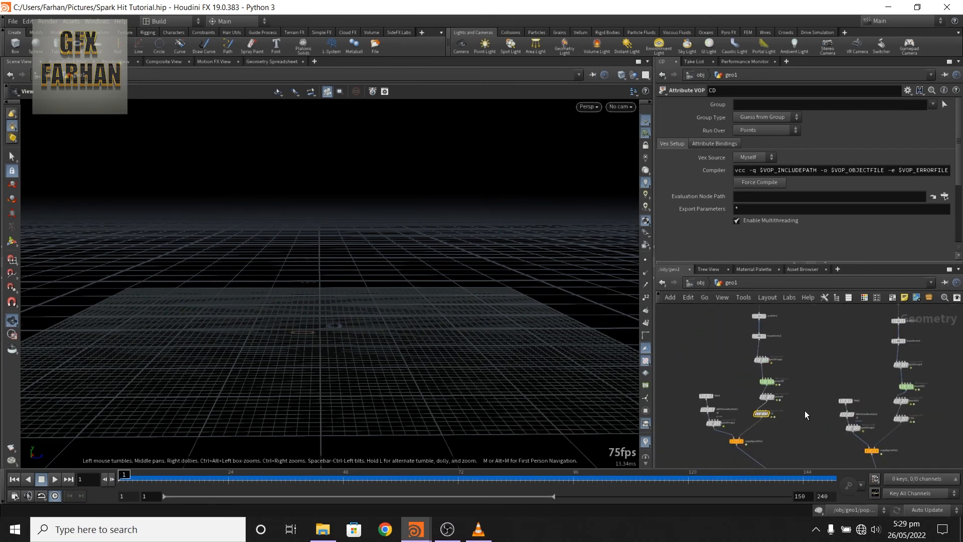
left_click(903, 366)
scroll(871, 341, "up", 5)
middle_click_drag(759, 381, 820, 453)
scroll(753, 380, "up", 4)
left_click(709, 405)
scroll(752, 361, "up", 2)
left_click(693, 366)
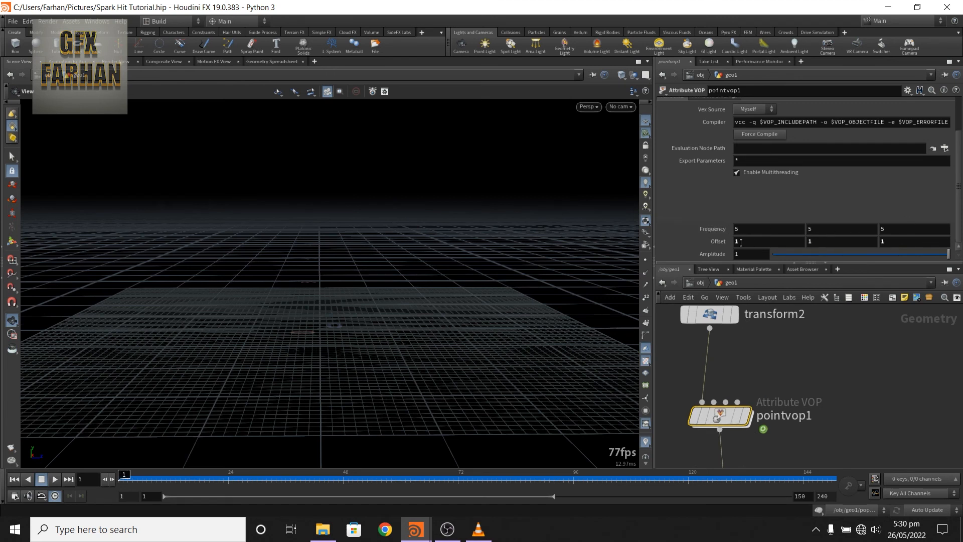
Examine the noise frequency and offset values of pointvop4 and pointvop6 in the neighboring spark chains.
scroll(853, 413, "down", 5)
middle_click_drag(939, 412, 784, 402)
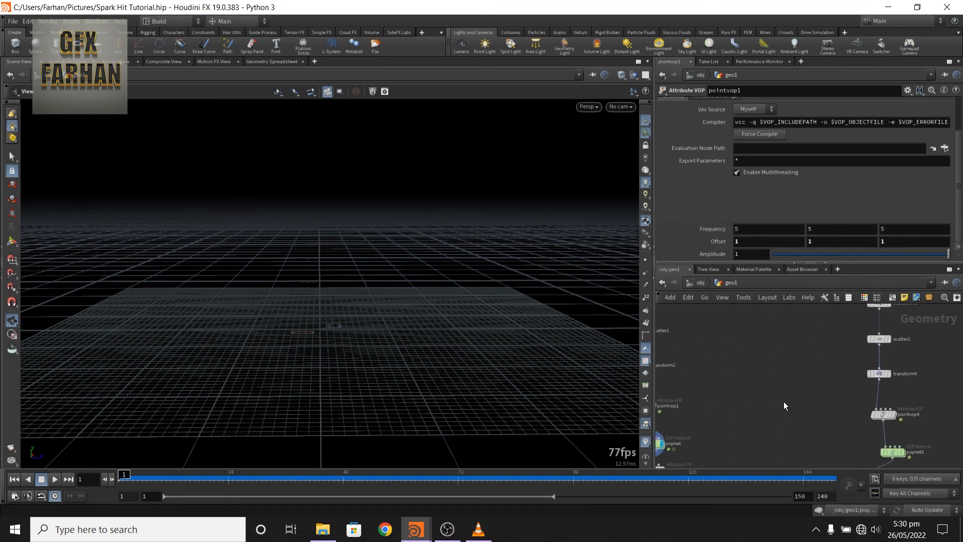
scroll(795, 402, "down", 2)
scroll(881, 403, "up", 5)
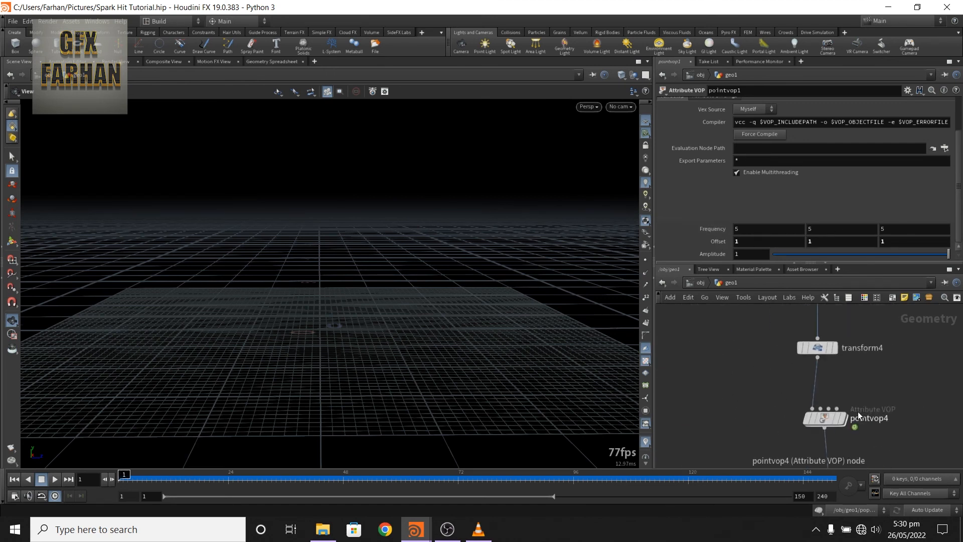
left_click(826, 418)
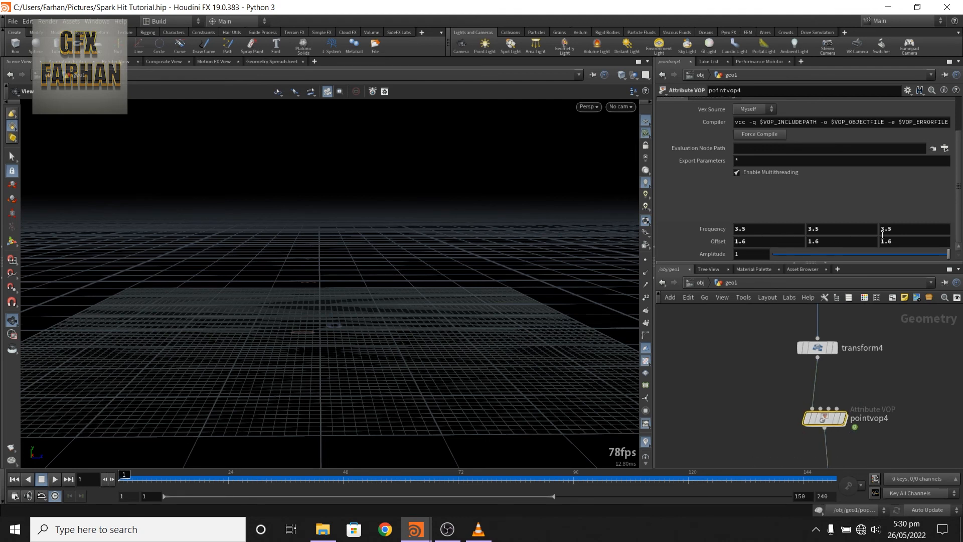
middle_click_drag(913, 446, 761, 428)
scroll(838, 387, "down", 4)
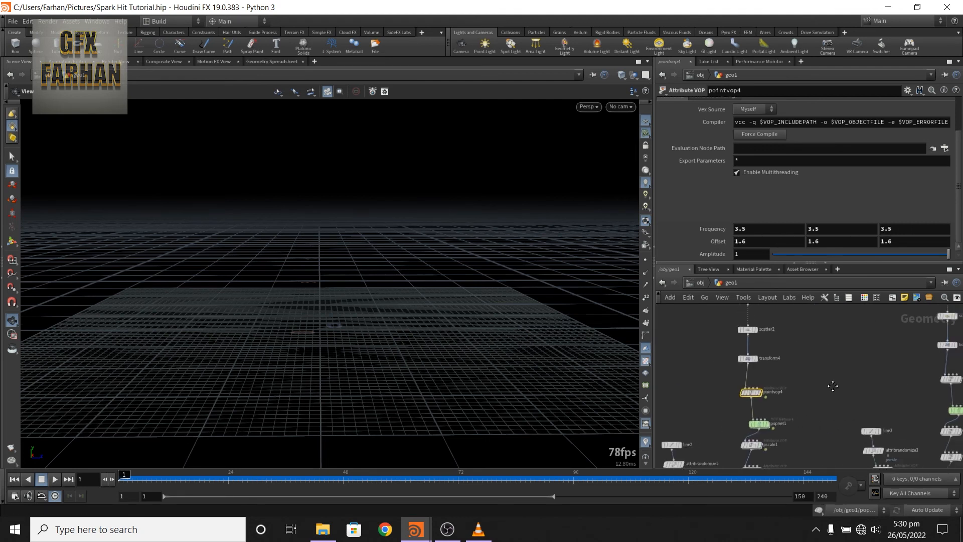
middle_click_drag(834, 387, 652, 382)
left_click(770, 373)
Enter popnet and read the full Const. Activation expression of its source_first_input node.
scroll(768, 421, "up", 8)
scroll(886, 377, "down", 3)
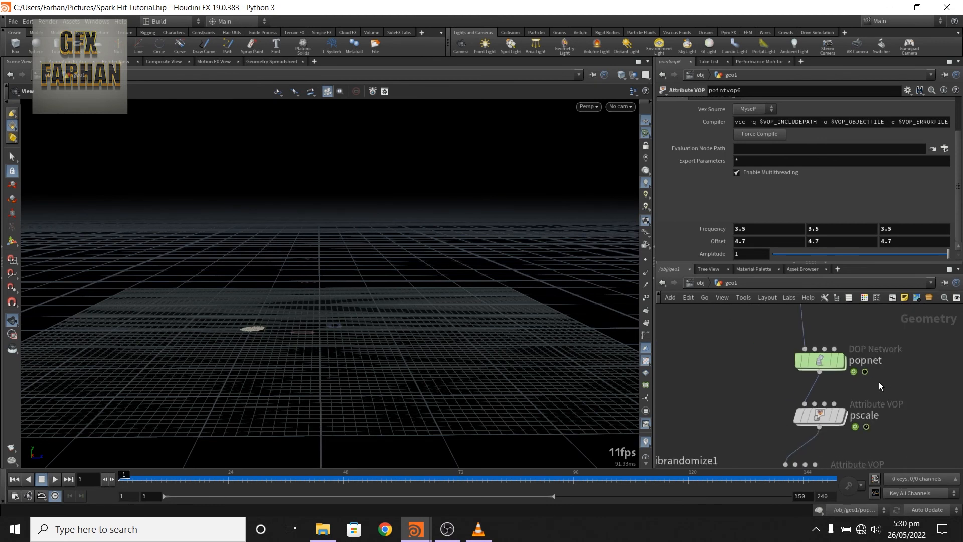
scroll(871, 389, "up", 3)
double_click(787, 331)
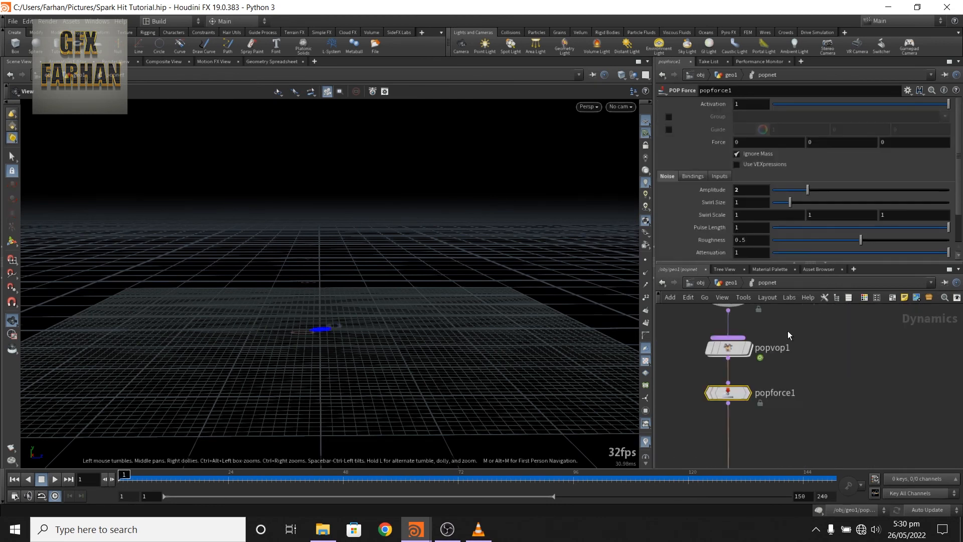
scroll(855, 362, "up", 5)
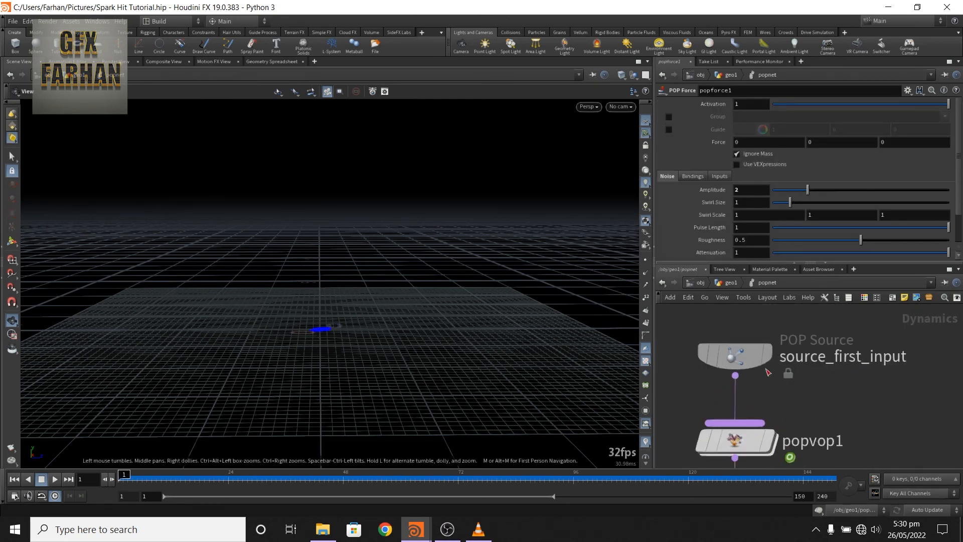
left_click(739, 351)
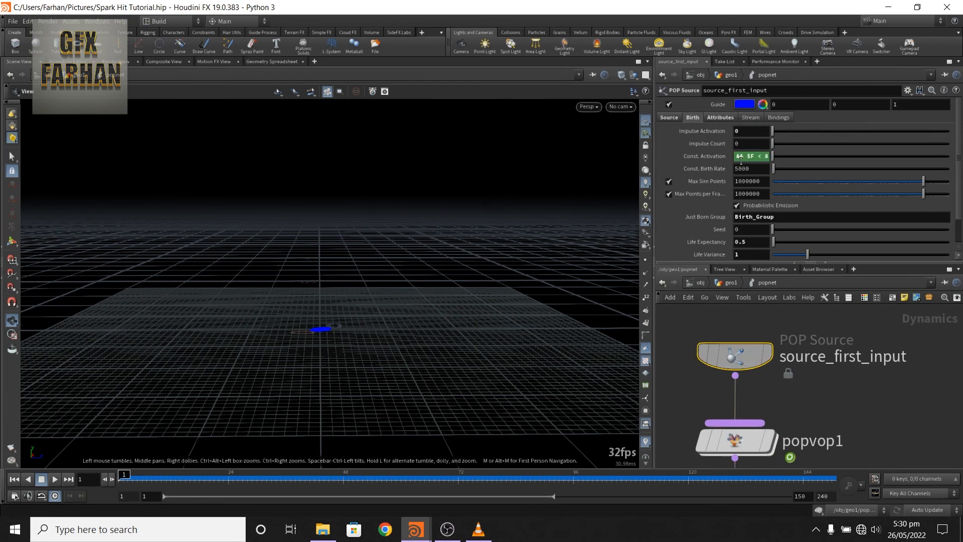
left_click_drag(737, 156, 757, 155)
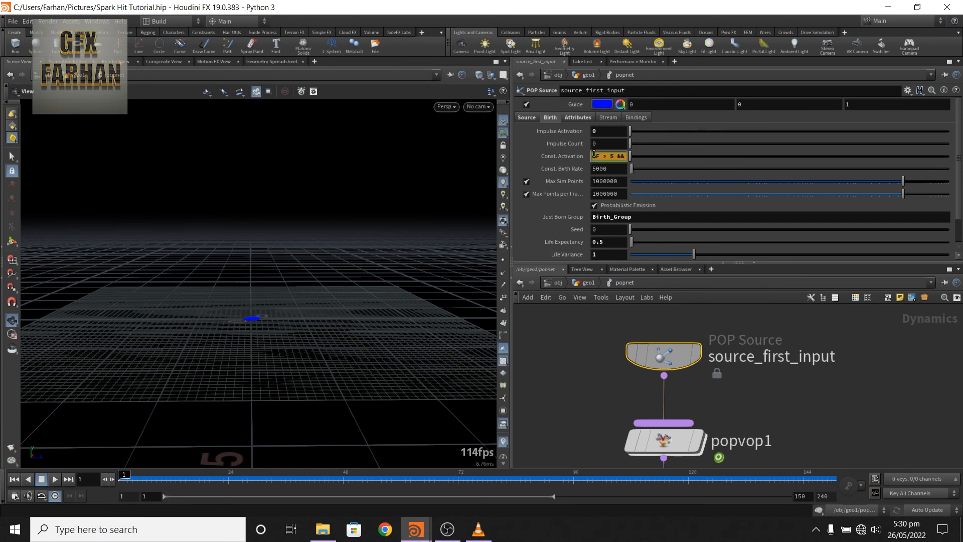
scroll(667, 314, "down", 3)
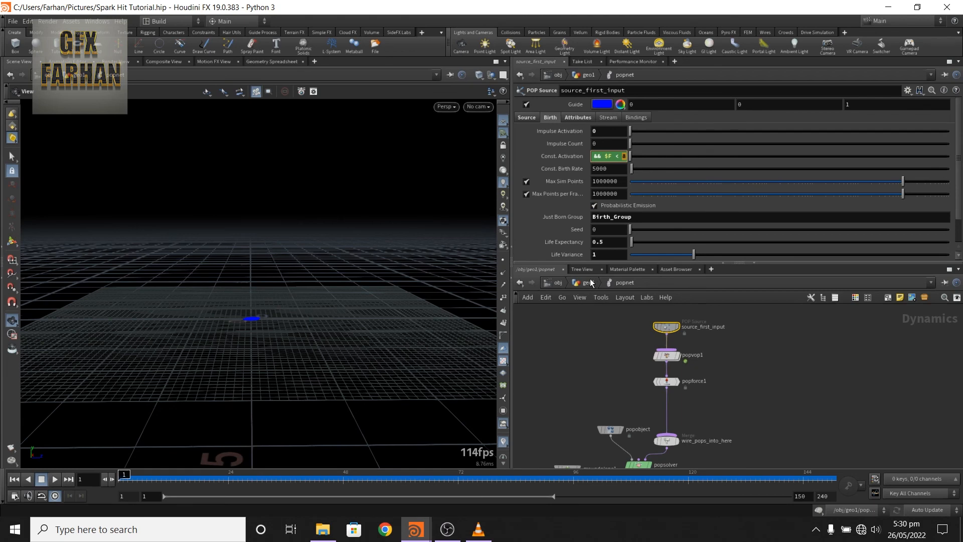
Return to geo1, enter popnet1 and examine the Const. Activation expression of its source_first_input node.
left_click(588, 282)
middle_click_drag(841, 360, 716, 378)
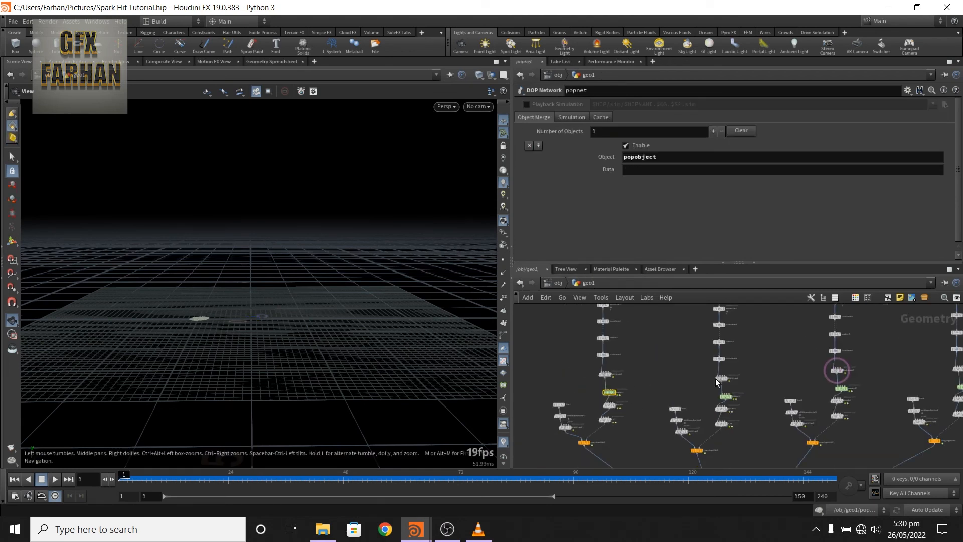
scroll(728, 395, "up", 4)
double_click(732, 412)
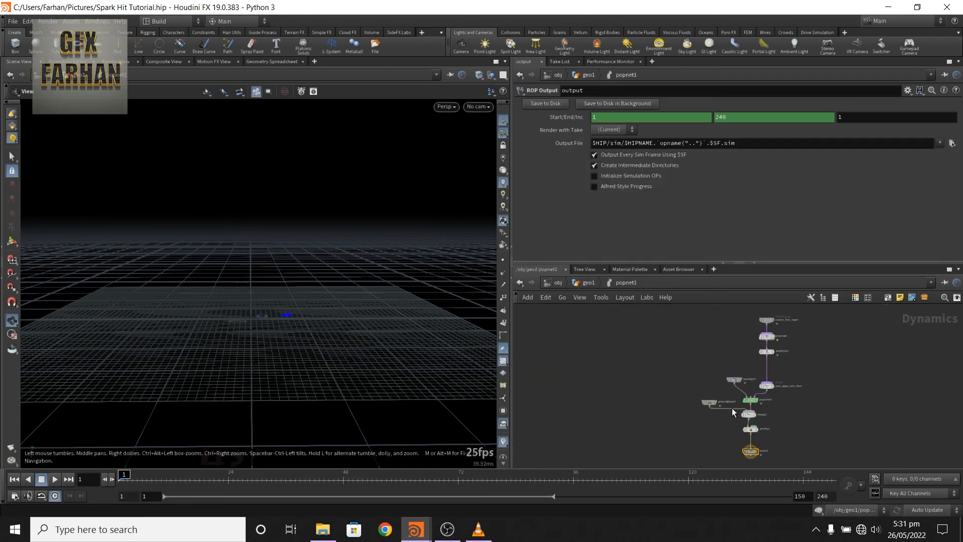
scroll(775, 335, "up", 5)
middle_click_drag(812, 338, 807, 412)
left_click(736, 370)
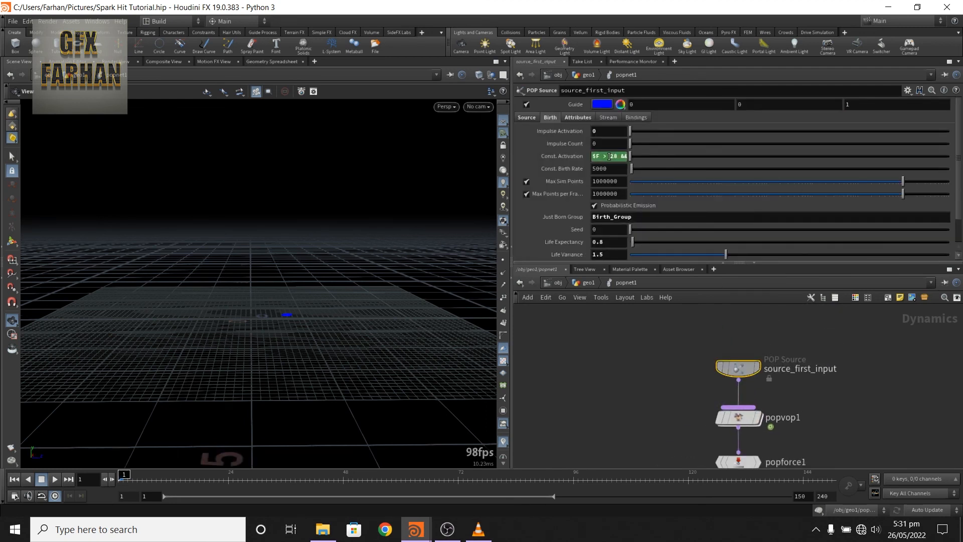
scroll(809, 361, "down", 5)
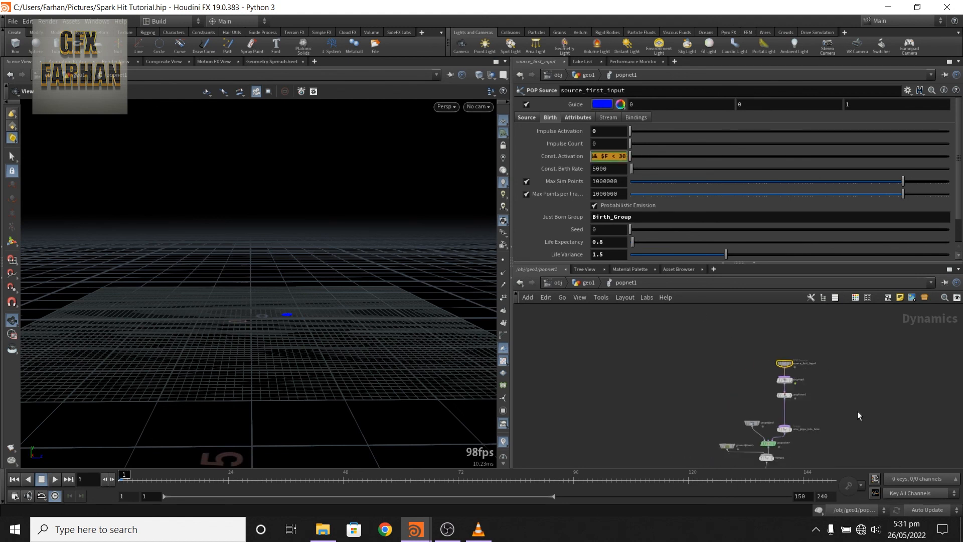
scroll(842, 408, "down", 3)
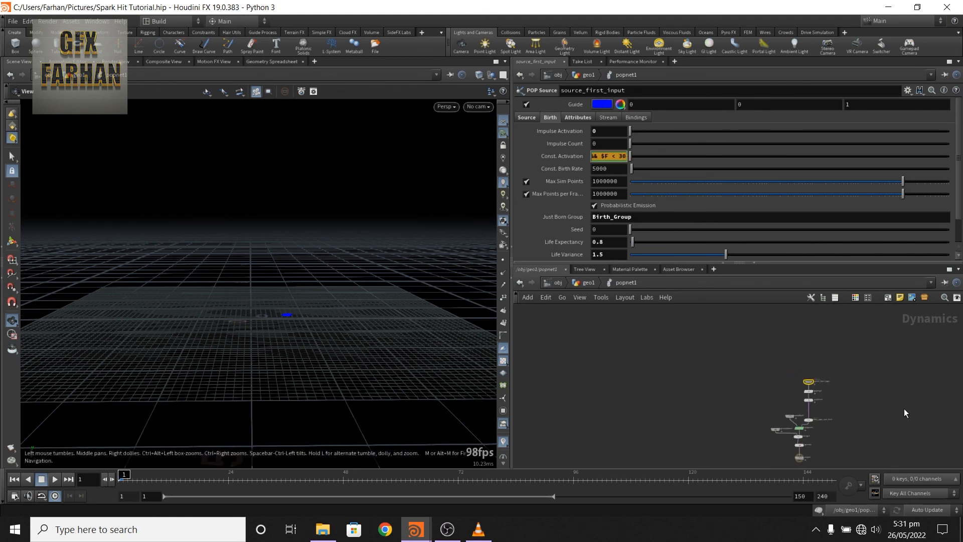
Return to the object level and scrub the combined sparks from frame 1 to frame 64.
left_click(555, 281)
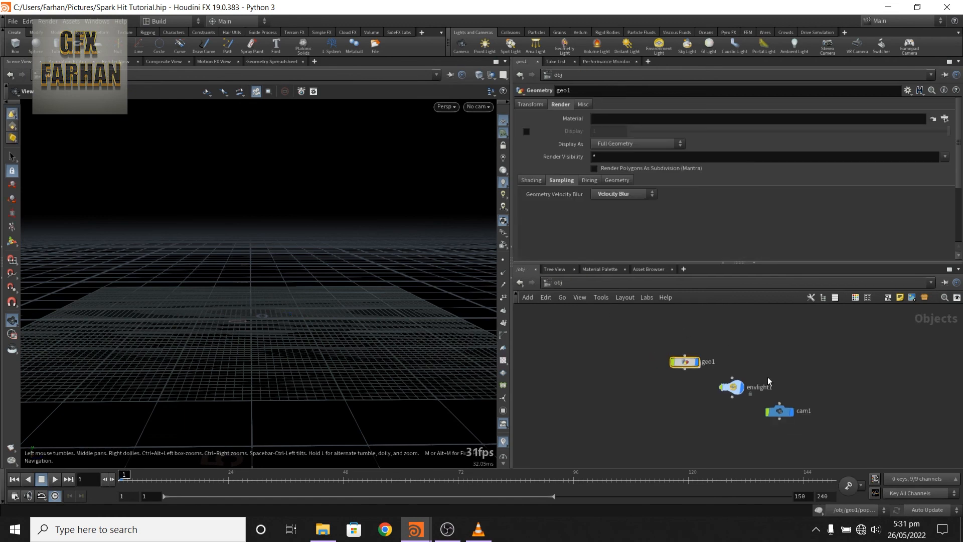
left_click_drag(124, 477, 420, 469)
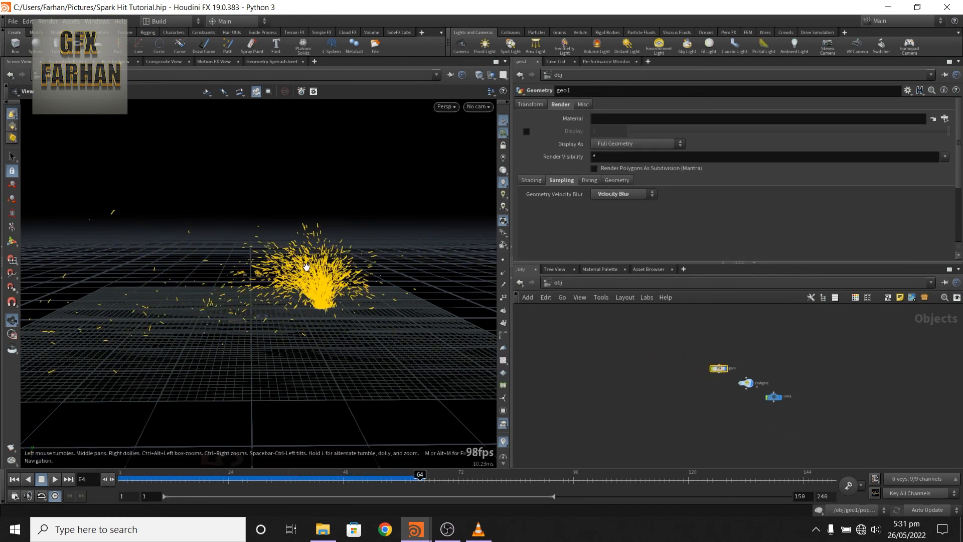
Enter popnet3 inside geo1, read the Const. Activation expression of its source_first_input node, and scrub its burst from frame 51 to 91.
double_click(717, 370)
double_click(702, 376)
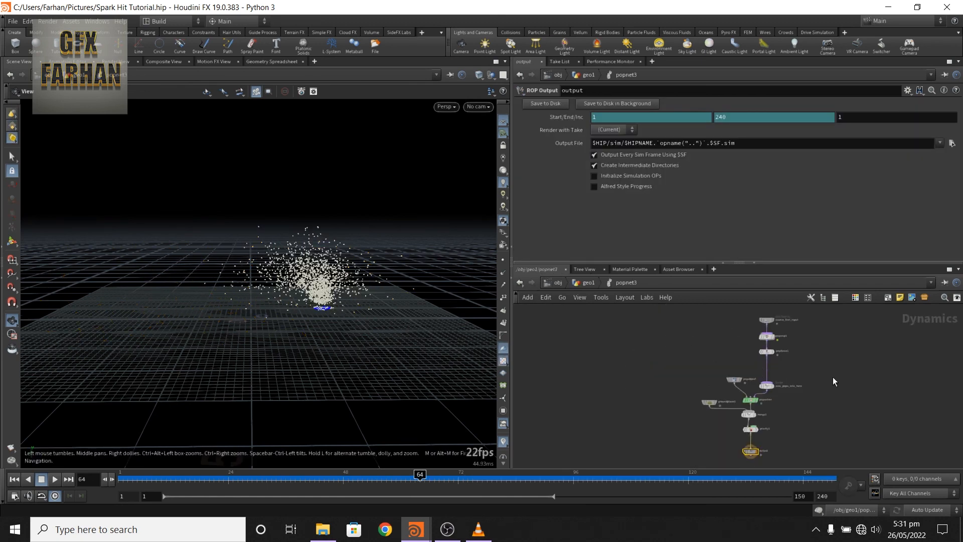
scroll(771, 390, "up", 10)
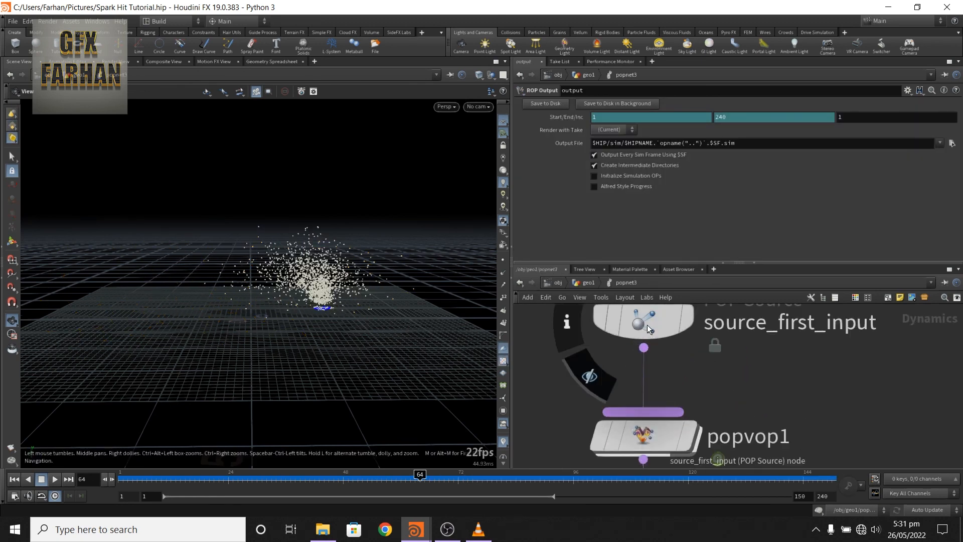
left_click(647, 327)
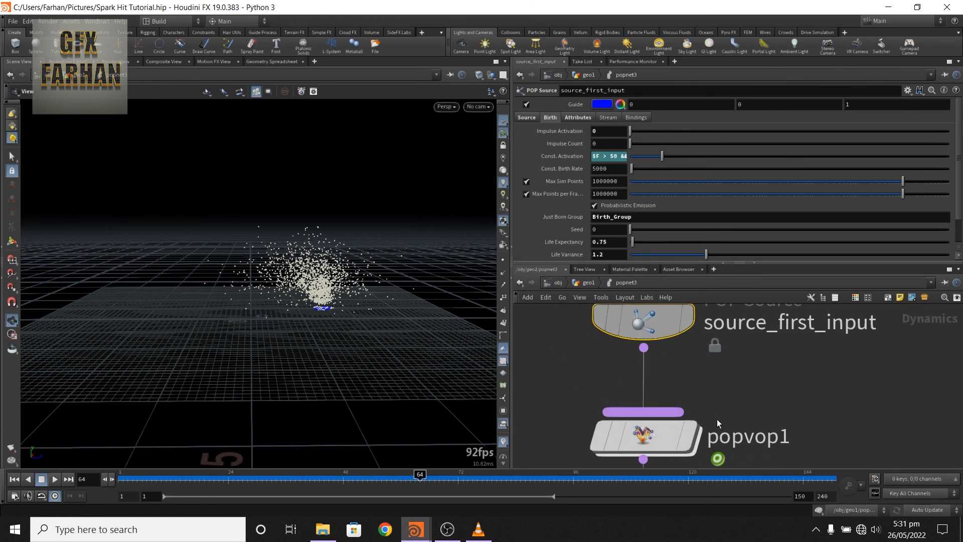
scroll(754, 417, "down", 3)
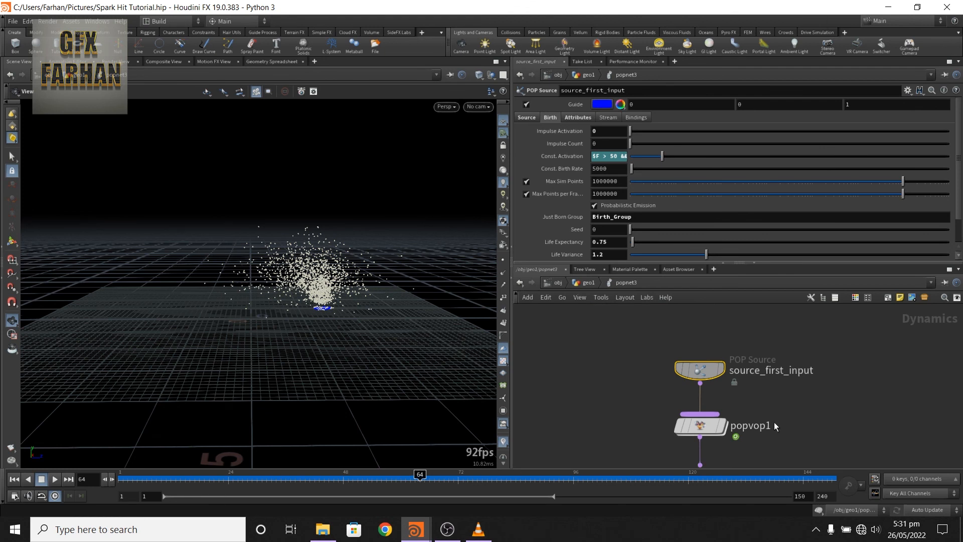
middle_click_drag(774, 423, 748, 361)
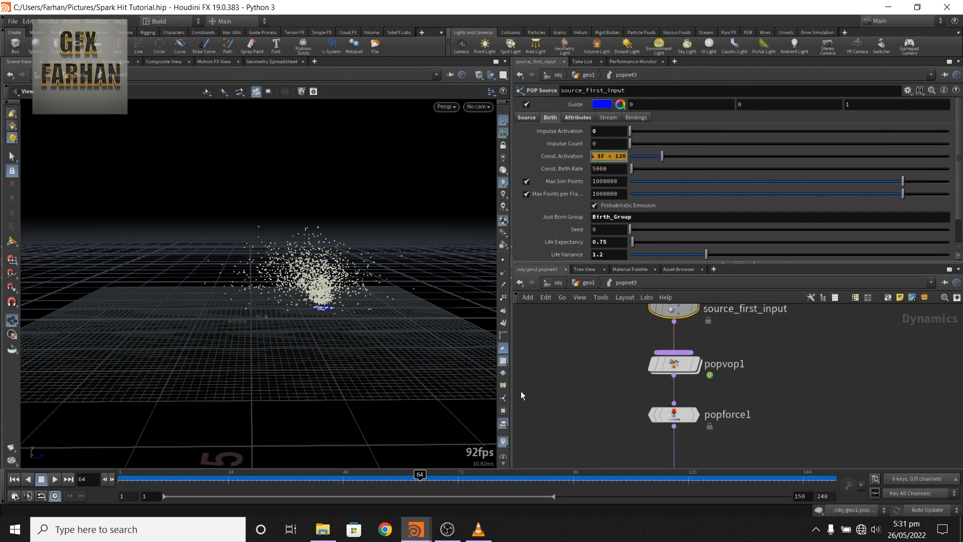
left_click(354, 478)
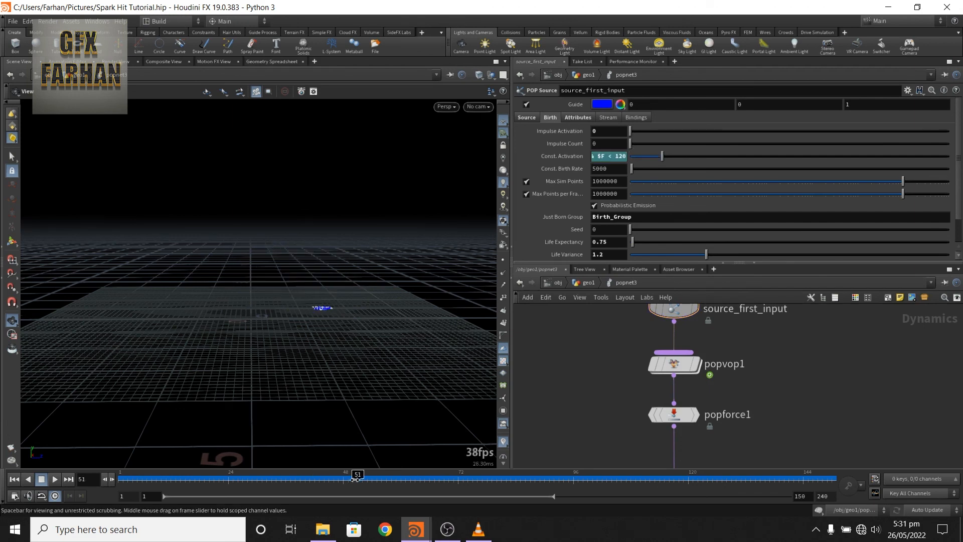
left_click_drag(355, 478, 550, 482)
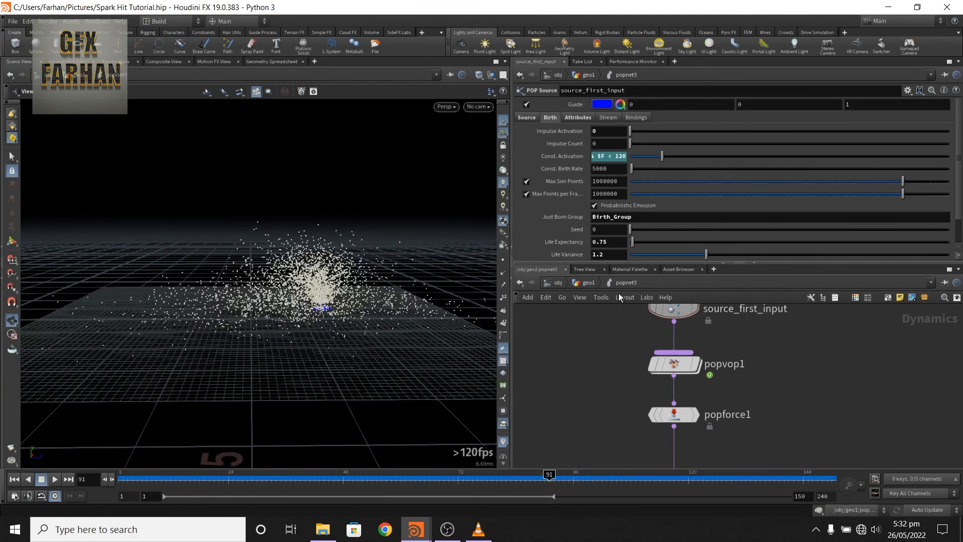
Return to the object level and play the complete sparks animation from the first frame.
left_click(558, 283)
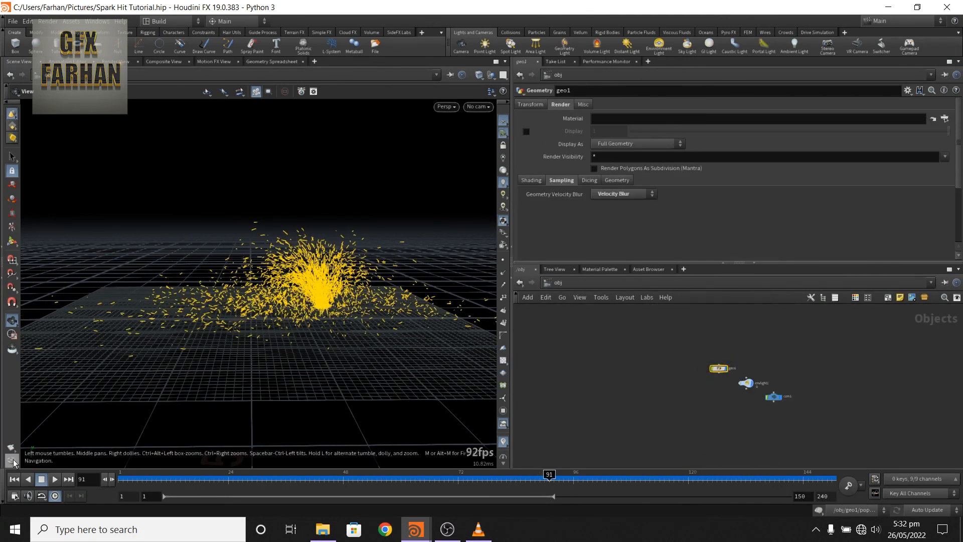
left_click(15, 479)
left_click(56, 480)
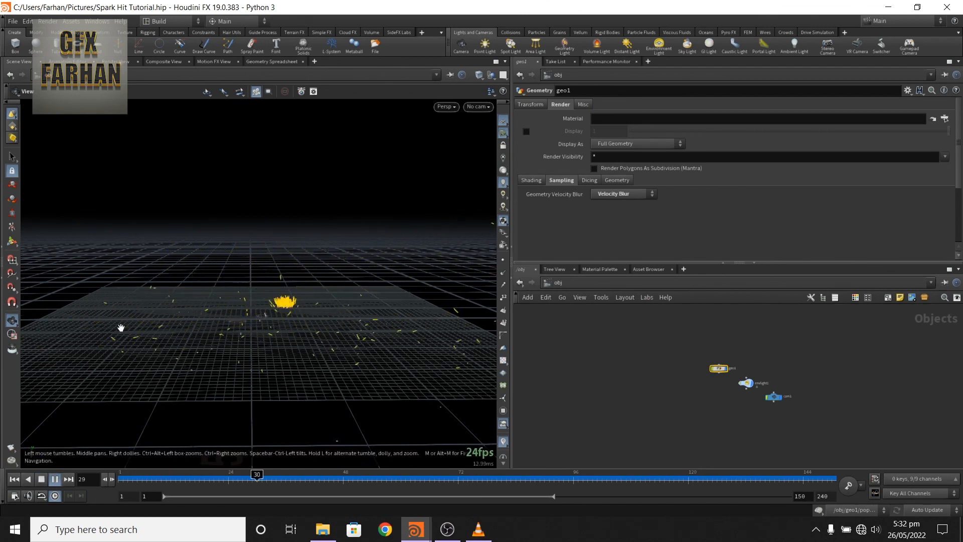